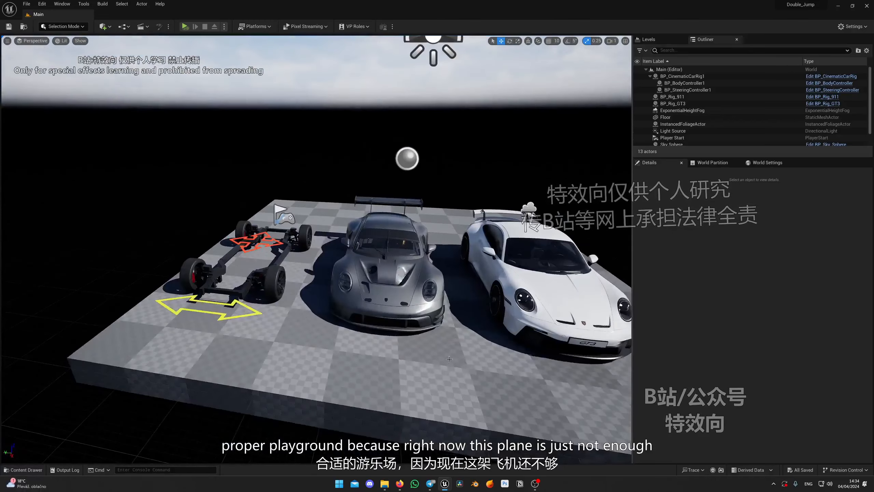
{"action": "left_click", "coordinate": [414, 340]}
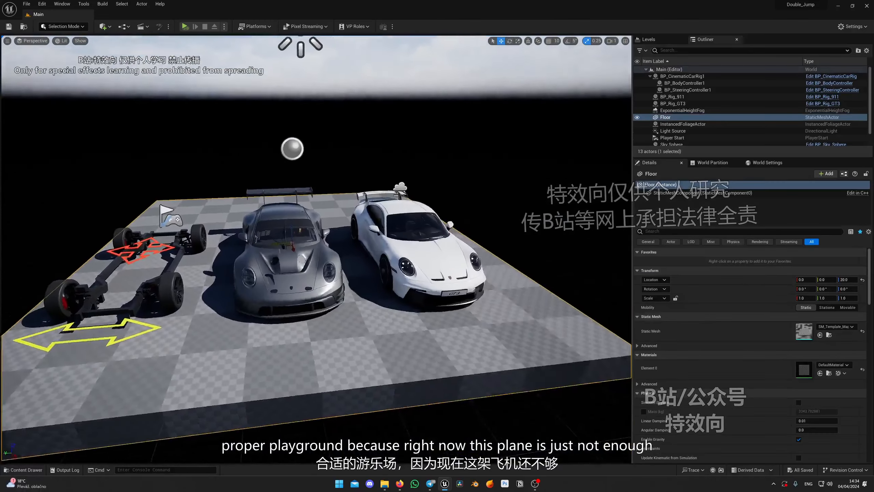
{"action": "left_click_drag", "start_coordinate": [462, 350], "coordinate": [376, 323]}
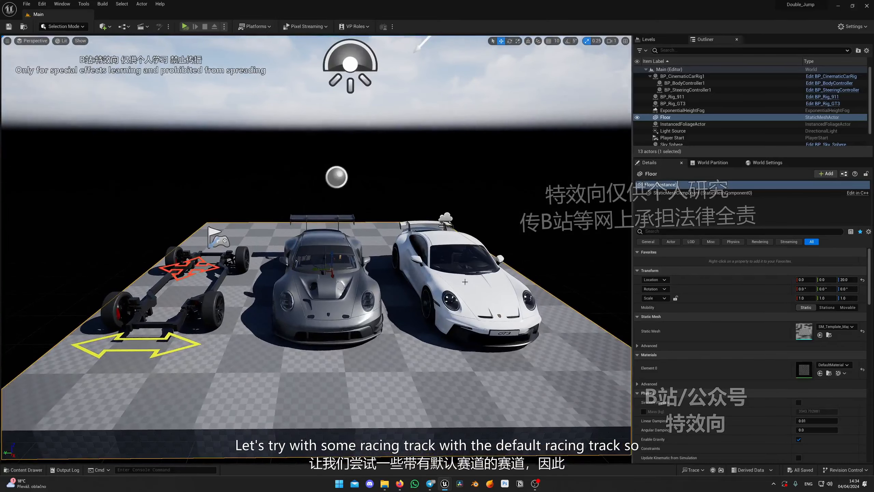
{"action": "right_click_drag", "start_coordinate": [387, 269], "coordinate": [387, 265]}
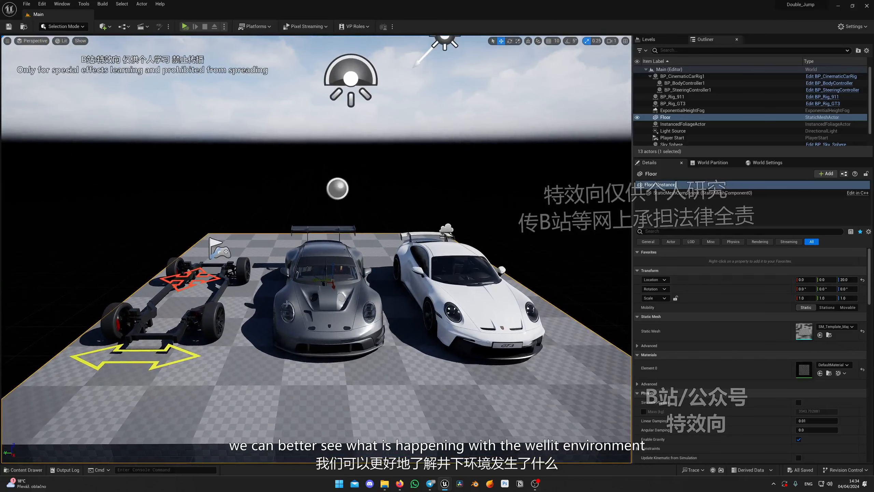
Step: Review the Vehicle blueprint template among the project's feature and content packs, without adding it
{"action": "key", "text": "ctrl+space"}
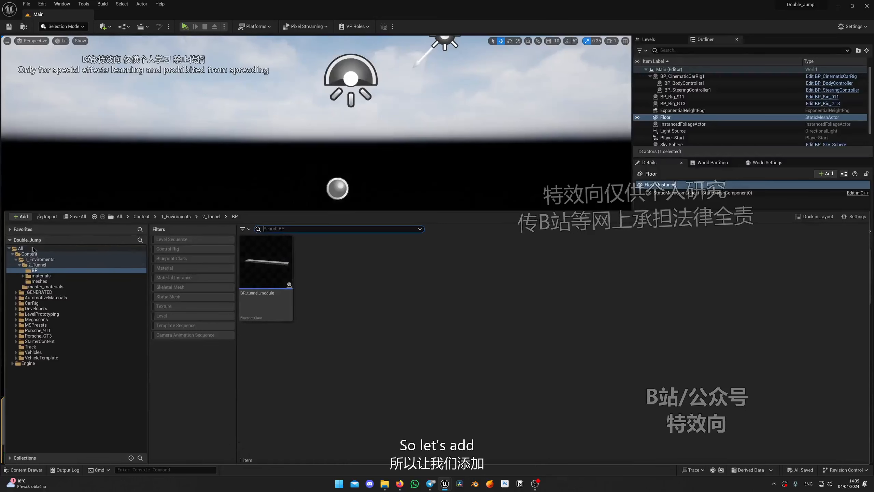
{"action": "left_click", "coordinate": [24, 217]}
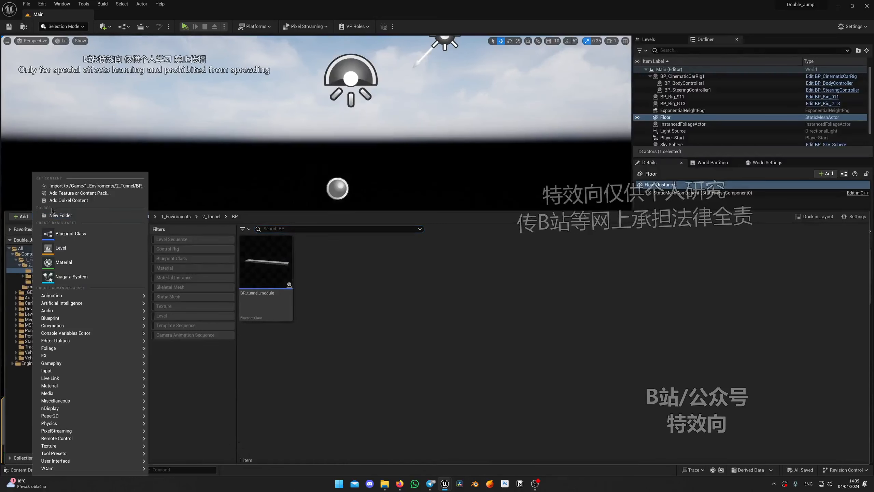
{"action": "left_click", "coordinate": [117, 195]}
{"action": "left_click", "coordinate": [339, 262]}
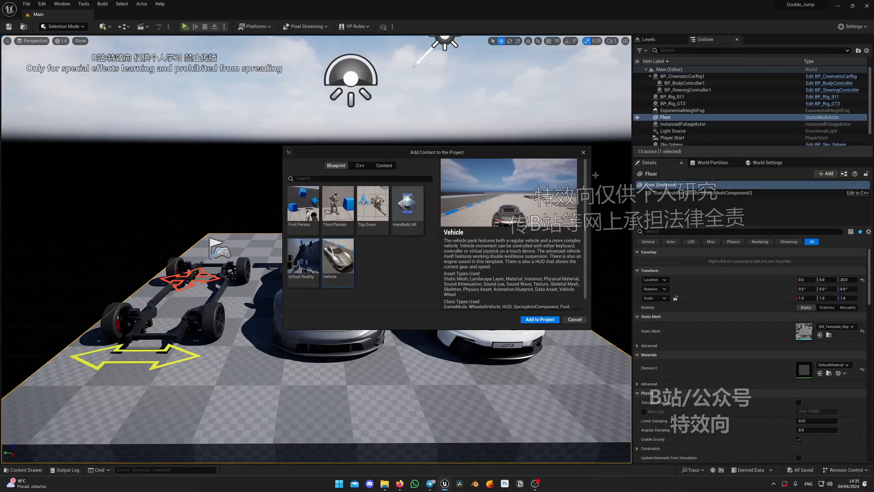
{"action": "left_click", "coordinate": [583, 153]}
Step: Open the VehicleExampleMap level from the VehicleTemplate Maps folder and dismiss the missing plugins notification
{"action": "left_click", "coordinate": [23, 469]}
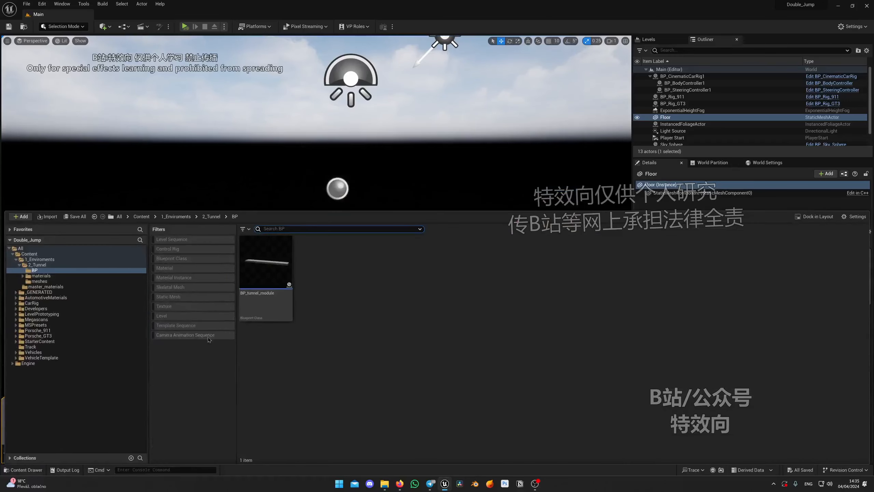
{"action": "left_click", "coordinate": [55, 358]}
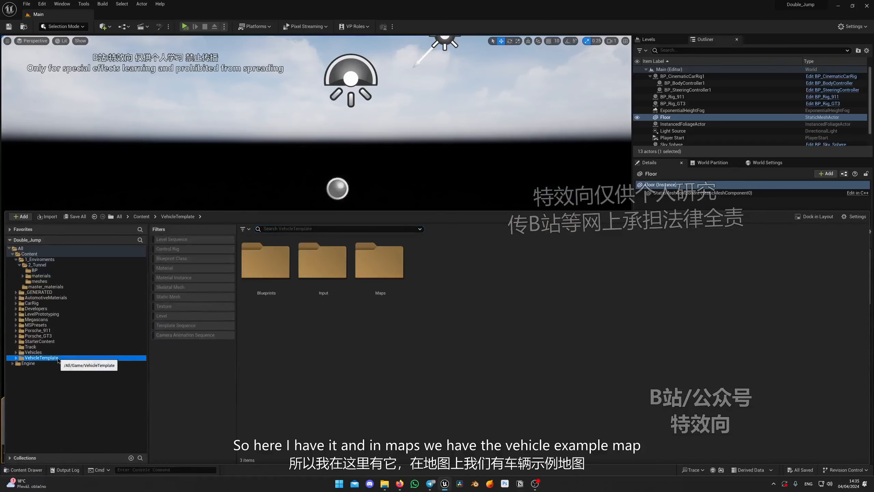
{"action": "double_click", "coordinate": [377, 264]}
{"action": "double_click", "coordinate": [268, 261]}
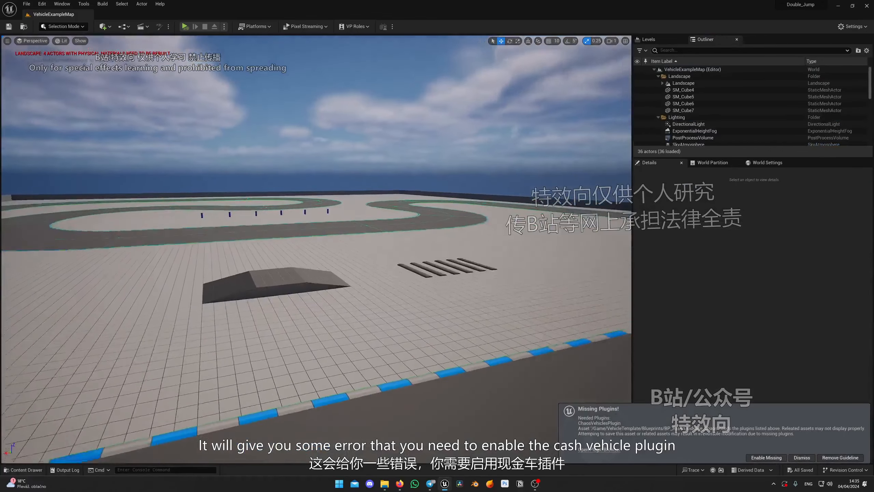
{"action": "right_click_drag", "start_coordinate": [344, 261], "coordinate": [357, 257]}
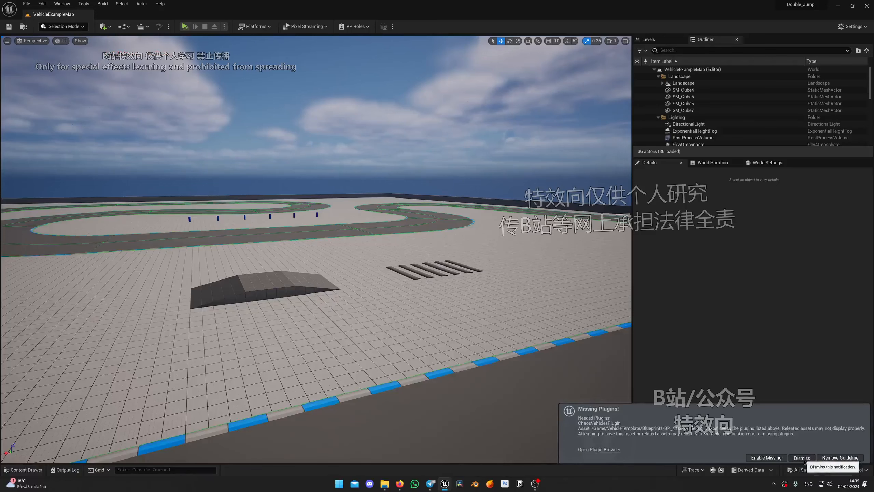
{"action": "left_click", "coordinate": [802, 459]}
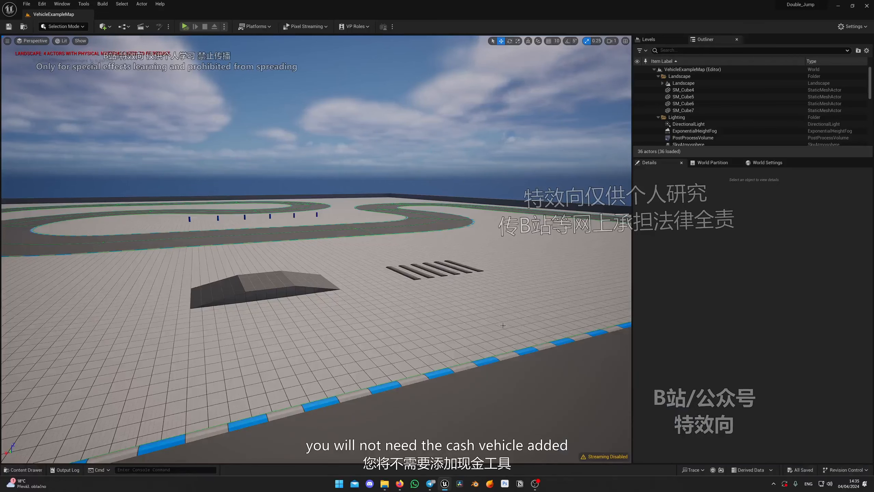
Step: Place the BP_Rig_911 blueprint from the CarRig Blueprints folder on the ground near the road bumps
{"action": "mouse_move", "coordinate": [504, 326]}
{"action": "right_mouse_down"}
{"action": "mouse_move", "coordinate": [481, 333]}
{"action": "mouse_move", "coordinate": [582, 326]}
{"action": "mouse_move", "coordinate": [493, 327]}
{"action": "mouse_move", "coordinate": [457, 339]}
{"action": "mouse_move", "coordinate": [489, 347]}
{"action": "mouse_move", "coordinate": [489, 359]}
{"action": "mouse_move", "coordinate": [524, 355]}
{"action": "mouse_move", "coordinate": [506, 326]}
{"action": "right_mouse_up"}
{"action": "scroll", "coordinate": [458, 339], "scroll_direction": "up", "scroll_amount": 4}
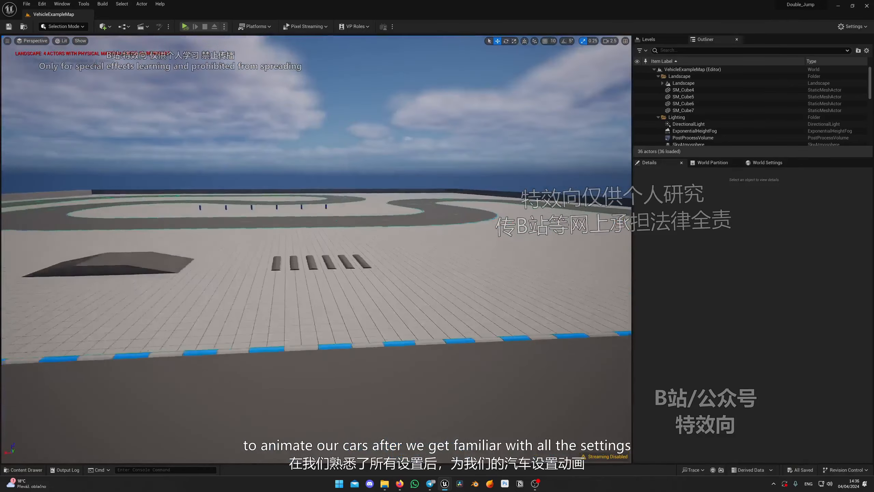
{"action": "right_click_drag", "start_coordinate": [399, 254], "coordinate": [334, 255]}
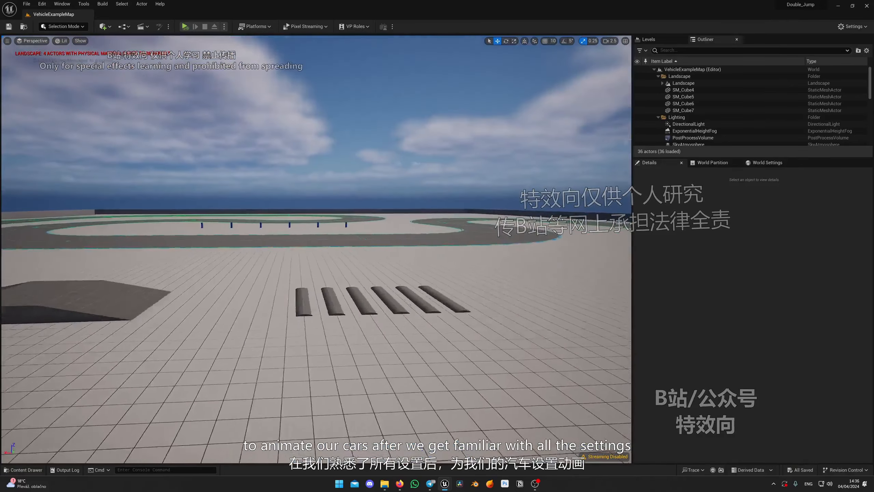
{"action": "key", "text": "ctrl+space"}
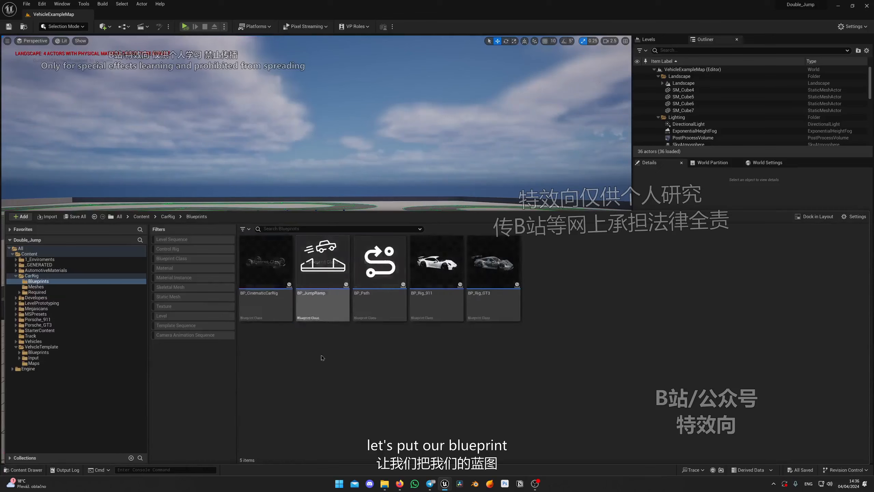
{"action": "left_click", "coordinate": [439, 292]}
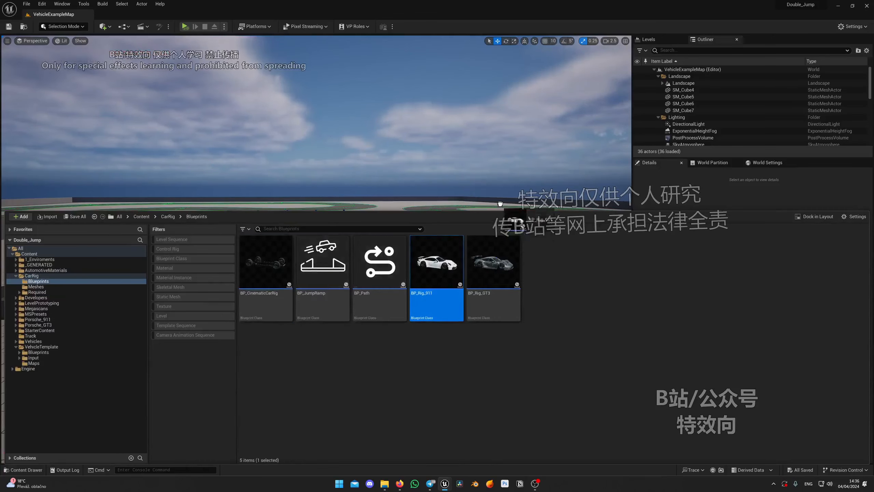
{"action": "left_click_drag", "start_coordinate": [500, 204], "coordinate": [467, 282]}
{"action": "left_click_drag", "start_coordinate": [422, 396], "coordinate": [422, 395]}
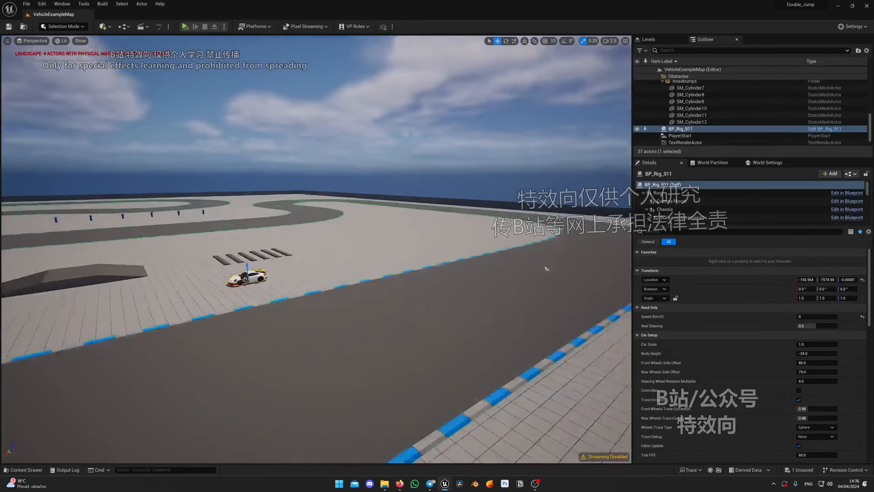
Step: Move the car around the road bumps to test its wheels, finishing beside them at about X -1867, Y -6490
{"action": "right_click_drag", "start_coordinate": [546, 270], "coordinate": [598, 265]}
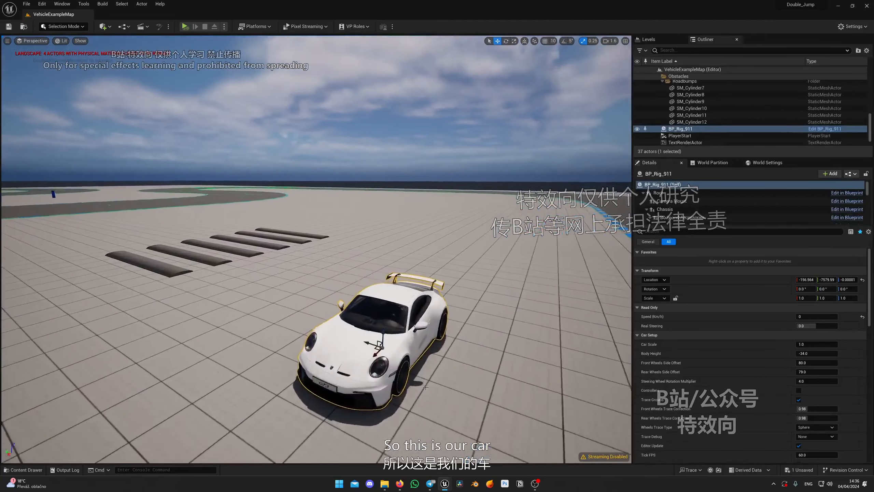
{"action": "left_click_drag", "start_coordinate": [372, 347], "coordinate": [129, 290]}
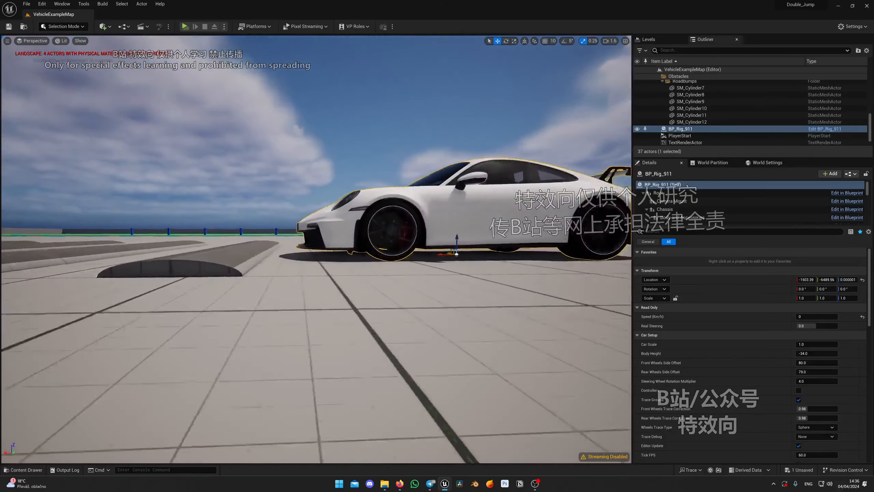
{"action": "left_click_drag", "start_coordinate": [472, 256], "coordinate": [507, 258]}
{"action": "mouse_move", "coordinate": [506, 257]}
{"action": "right_mouse_down"}
{"action": "mouse_move", "coordinate": [510, 303]}
{"action": "mouse_move", "coordinate": [509, 263]}
{"action": "right_mouse_up"}
{"action": "scroll", "coordinate": [506, 275], "scroll_direction": "down", "scroll_amount": 3}
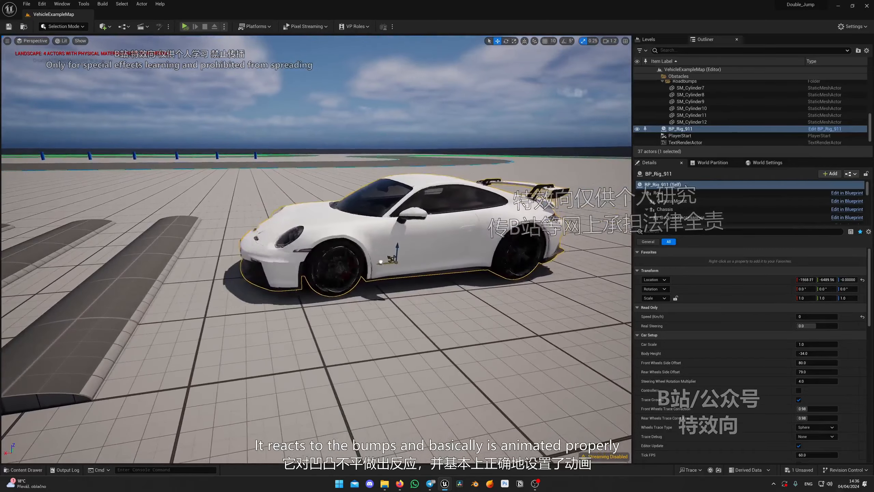
{"action": "left_click_drag", "start_coordinate": [373, 262], "coordinate": [582, 256]}
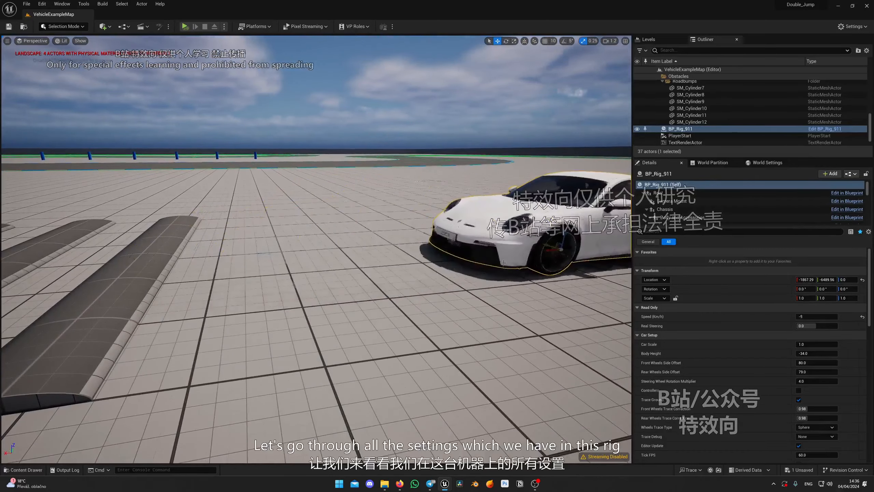
Step: Examine the car from several angles along with its Read Only Speed and Real Steering parameters
{"action": "mouse_move", "coordinate": [407, 275]}
{"action": "right_mouse_down"}
{"action": "mouse_move", "coordinate": [434, 265]}
{"action": "mouse_move", "coordinate": [407, 274]}
{"action": "right_mouse_up"}
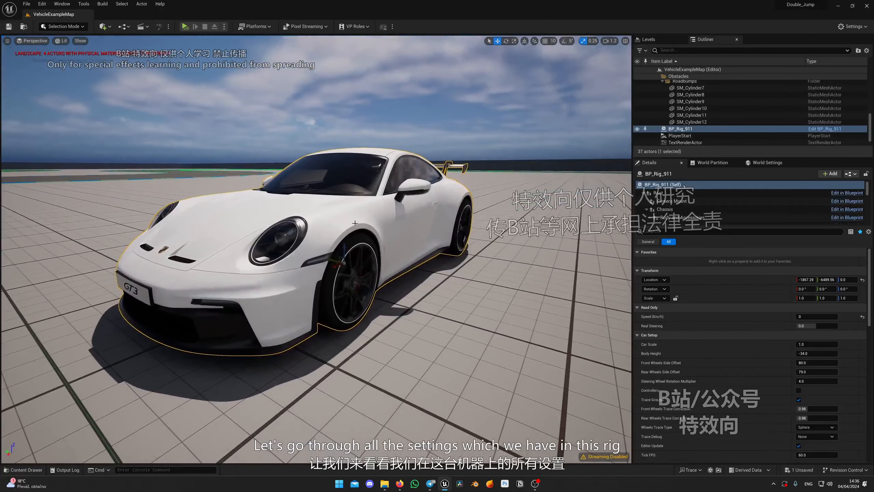
{"action": "right_click_drag", "start_coordinate": [349, 263], "coordinate": [338, 259]}
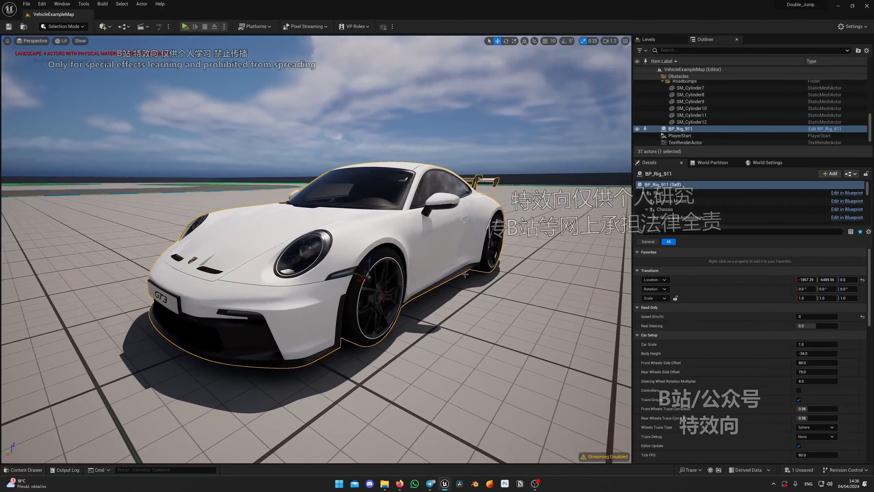
{"action": "mouse_move", "coordinate": [462, 289]}
{"action": "right_mouse_down"}
{"action": "mouse_move", "coordinate": [460, 276]}
{"action": "mouse_move", "coordinate": [413, 272]}
{"action": "mouse_move", "coordinate": [463, 279]}
{"action": "right_mouse_up"}
{"action": "key", "text": "d"}
{"action": "scroll", "coordinate": [459, 276], "scroll_direction": "down", "scroll_amount": 3}
{"action": "key", "text": "a"}
{"action": "key", "text": "w"}
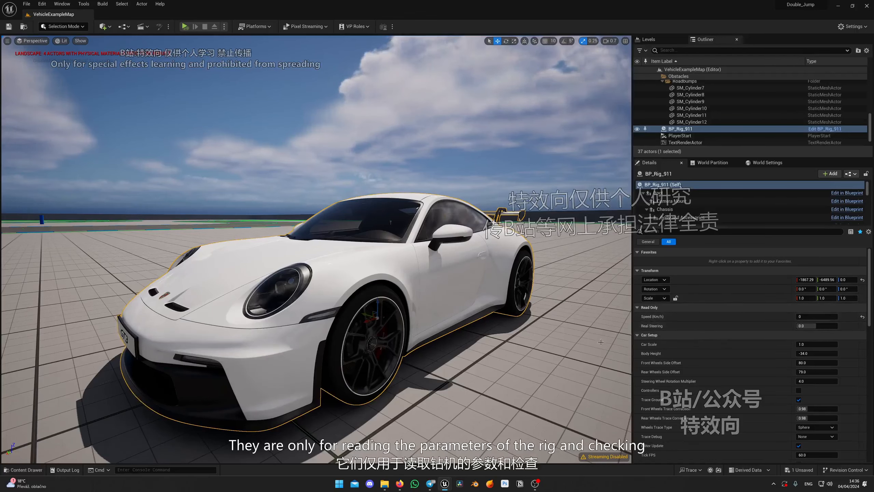
{"action": "key", "text": "s"}
{"action": "right_click_drag", "start_coordinate": [571, 321], "coordinate": [566, 343]}
{"action": "key", "text": "s"}
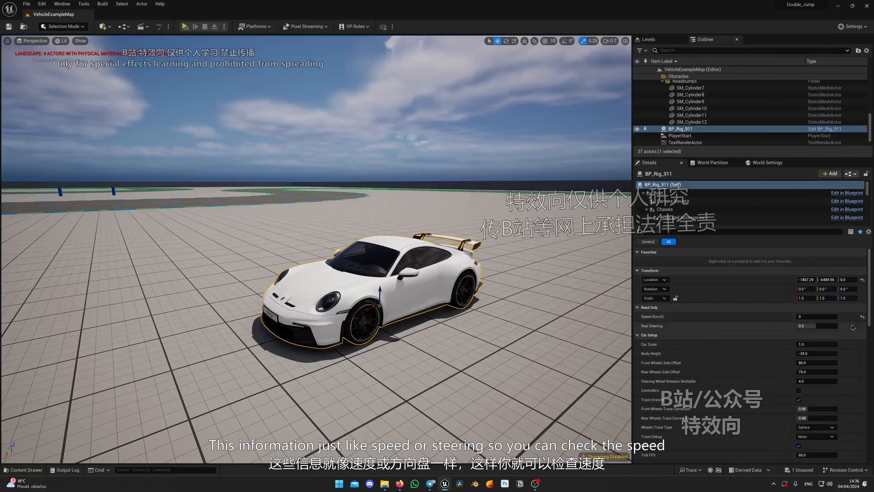
{"action": "key", "text": "s"}
{"action": "right_click_drag", "start_coordinate": [581, 320], "coordinate": [549, 339]}
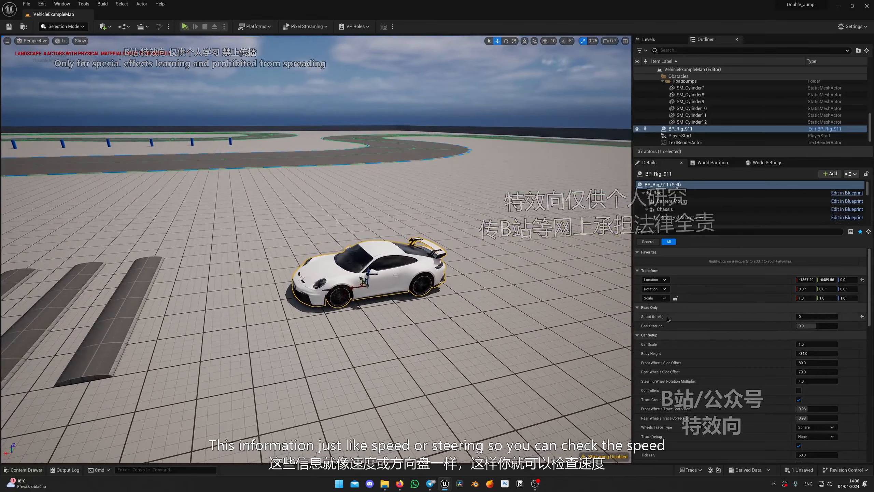
Step: Move the car backward along the X axis to about X -2215 to check its speed parameter
{"action": "key", "text": "d"}
{"action": "right_click_drag", "start_coordinate": [606, 320], "coordinate": [573, 324]}
{"action": "key", "text": "w"}
{"action": "key", "text": "w"}
{"action": "key", "text": "d"}
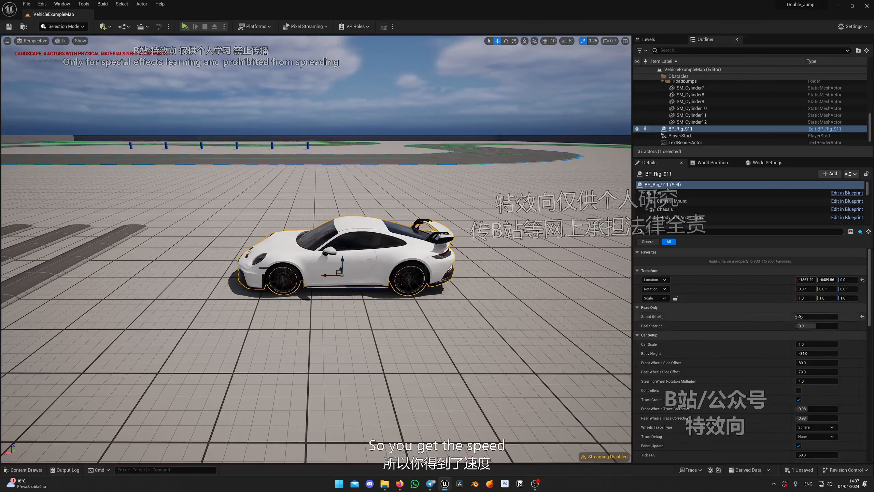
{"action": "left_click_drag", "start_coordinate": [329, 274], "coordinate": [517, 271]}
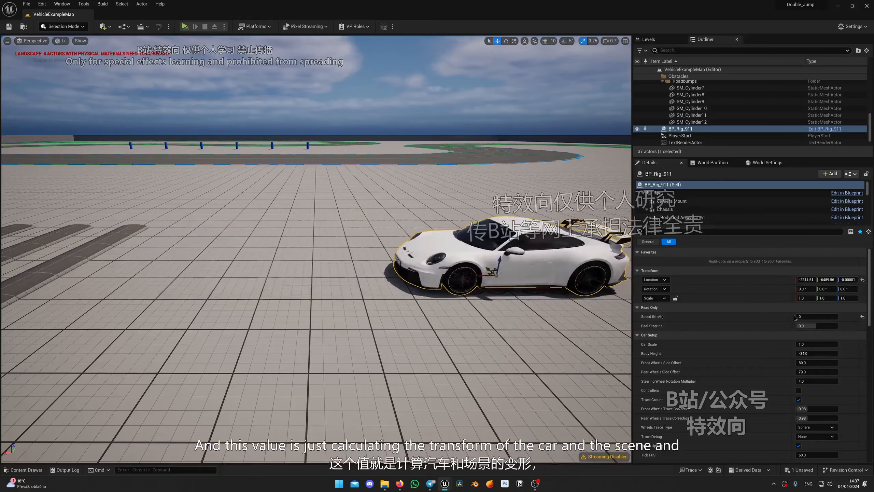
Step: Try a Car Scale of 2 on the car and return it to 1
{"action": "right_click_drag", "start_coordinate": [369, 246], "coordinate": [414, 258]}
{"action": "key", "text": "w"}
{"action": "key", "text": "w"}
{"action": "key", "text": "w"}
{"action": "key", "text": "w"}
{"action": "key", "text": "w"}
{"action": "key", "text": "s"}
{"action": "key", "text": "w"}
{"action": "key", "text": "s"}
{"action": "key", "text": "w"}
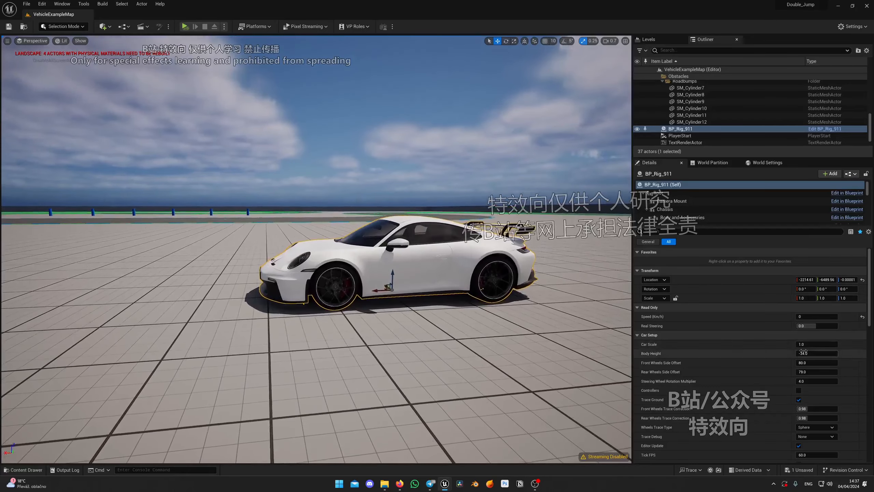
{"action": "type", "text": "2"}
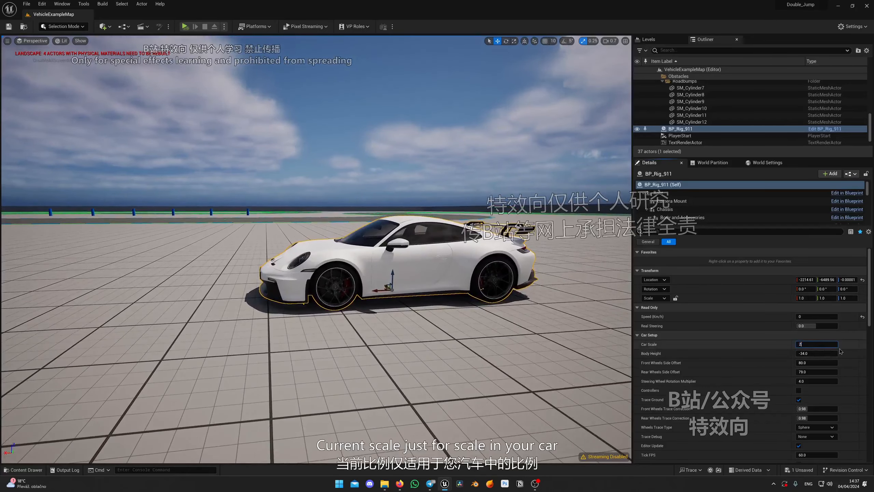
{"action": "key", "text": "Return"}
{"action": "type", "text": "1"}
{"action": "key", "text": "Return"}
{"action": "type", "text": "2"}
{"action": "key", "text": "Return"}
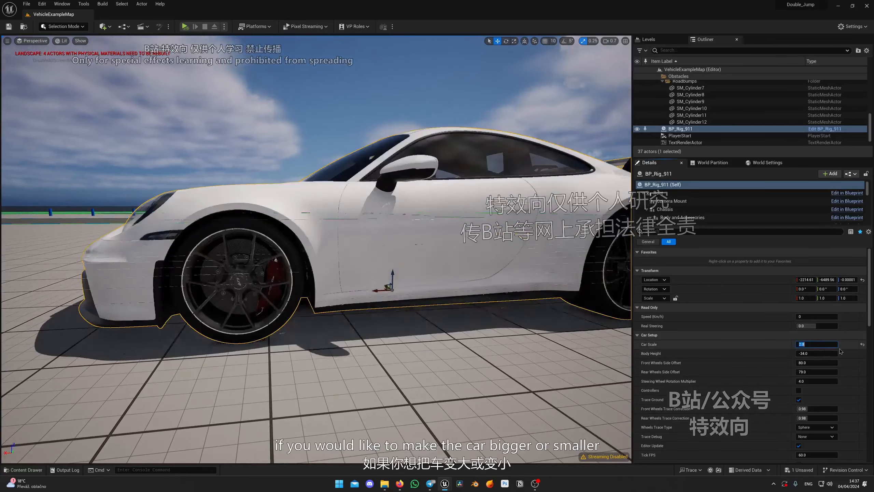
{"action": "type", "text": "1"}
{"action": "key", "text": "Return"}
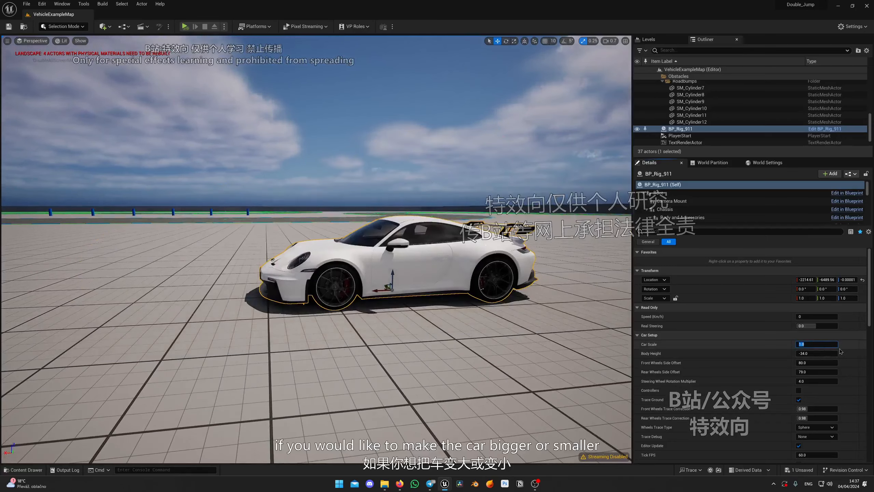
Step: Lower the car's body over its wheels by setting the Body Height to -40
{"action": "right_click_drag", "start_coordinate": [430, 220], "coordinate": [408, 222]}
{"action": "key", "text": "w"}
{"action": "key", "text": "d"}
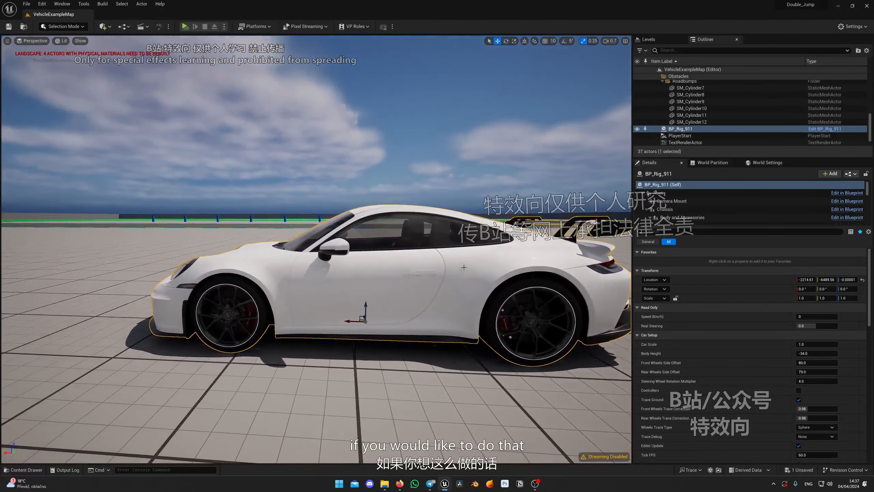
{"action": "key", "text": "a"}
{"action": "mouse_move", "coordinate": [464, 268]}
{"action": "right_mouse_down"}
{"action": "mouse_move", "coordinate": [485, 268]}
{"action": "mouse_move", "coordinate": [474, 260]}
{"action": "right_mouse_up"}
{"action": "key", "text": "w"}
{"action": "key", "text": "q"}
{"action": "key", "text": "s"}
{"action": "key", "text": "d"}
{"action": "key", "text": "s"}
{"action": "key", "text": "a"}
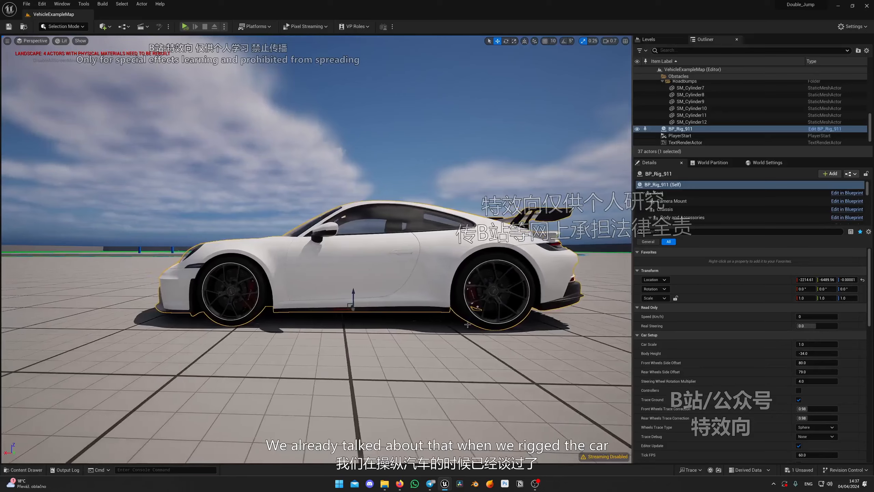
{"action": "left_click", "coordinate": [826, 355]}
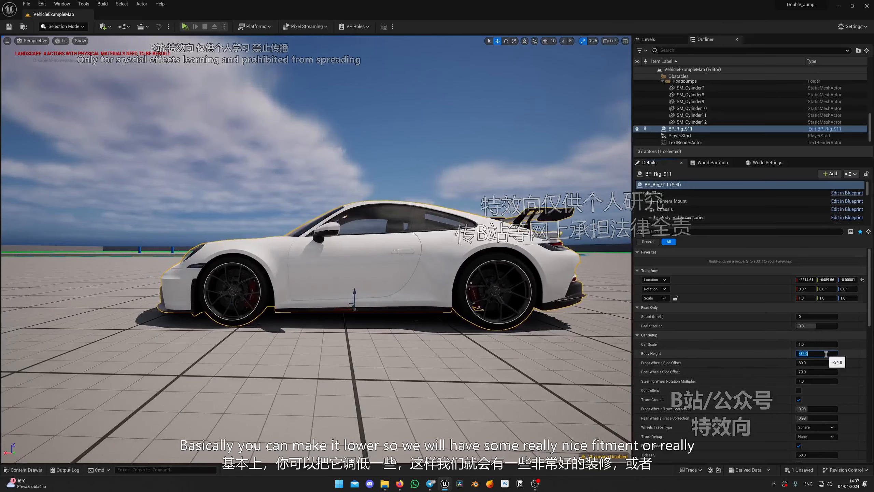
{"action": "type", "text": "-40"}
{"action": "key", "text": "Return"}
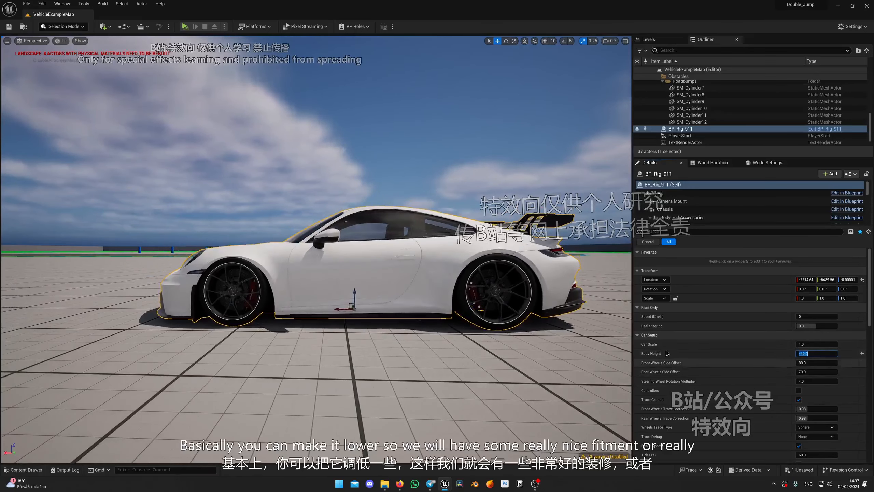
Step: Inspect how the body sits over the wheels and return the Body Height to -34
{"action": "right_click_drag", "start_coordinate": [474, 262], "coordinate": [469, 261]}
{"action": "left_click_drag", "start_coordinate": [469, 262], "coordinate": [427, 190], "text": "alt"}
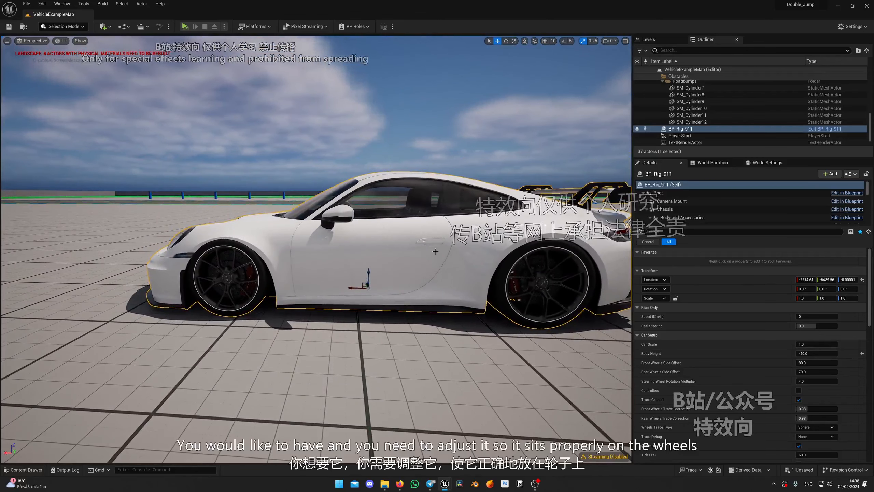
{"action": "right_click_drag", "start_coordinate": [422, 248], "coordinate": [423, 235]}
{"action": "key", "text": "w"}
{"action": "key", "text": "s"}
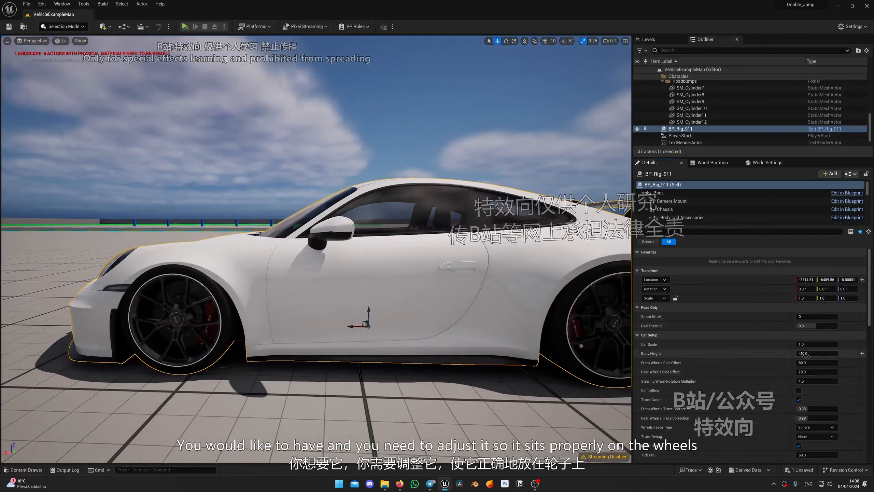
{"action": "key", "text": "s"}
{"action": "right_click_drag", "start_coordinate": [511, 335], "coordinate": [455, 331]}
{"action": "key", "text": "w"}
{"action": "key", "text": "d"}
Step: Set the Front Wheels Side Offset to 100 while viewing the front wheel up close
{"action": "scroll", "coordinate": [723, 371], "scroll_direction": "down", "scroll_amount": 1}
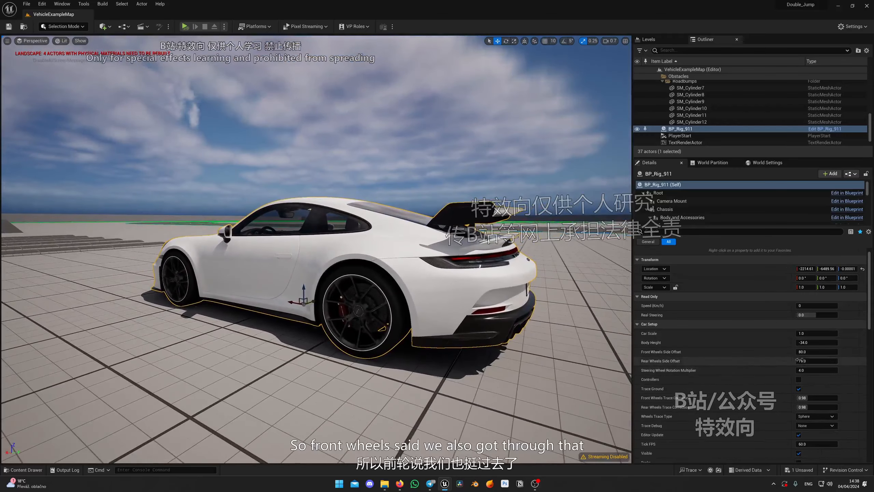
{"action": "right_click_drag", "start_coordinate": [517, 331], "coordinate": [477, 274]}
{"action": "key", "text": "w"}
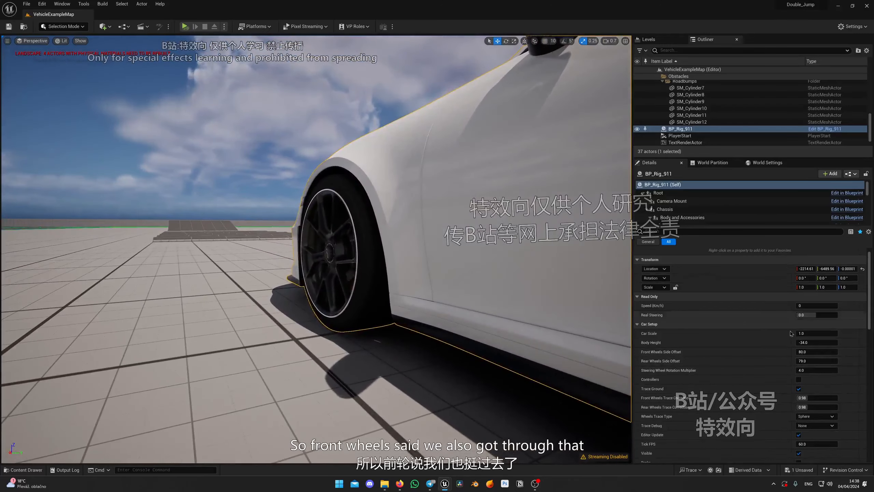
{"action": "left_click", "coordinate": [826, 352]}
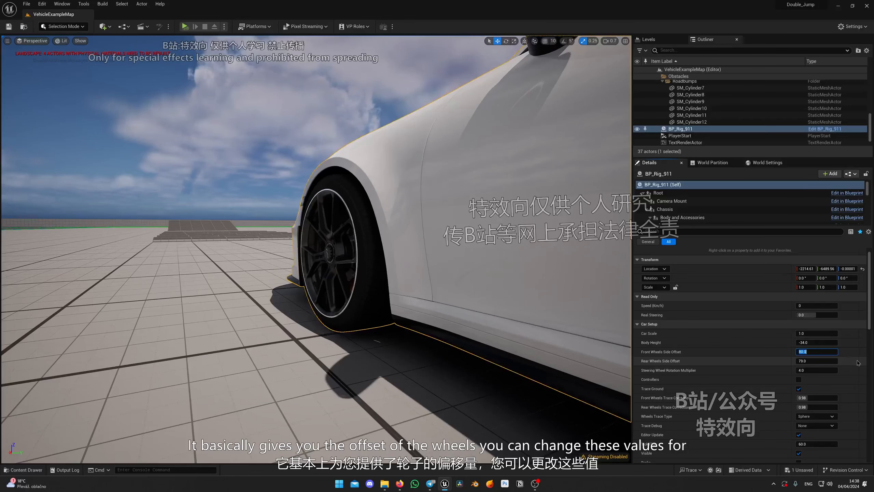
{"action": "type", "text": "90"}
{"action": "key", "text": "Return"}
{"action": "key", "text": "Return"}
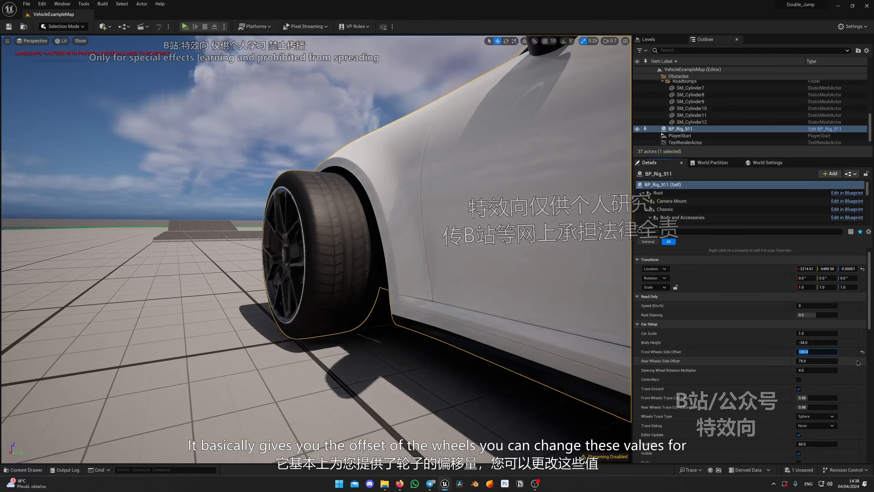
Step: Examine the widened front wheels around the car's front and reset the Front Wheels Side Offset to its default
{"action": "right_click_drag", "start_coordinate": [358, 295], "coordinate": [496, 320]}
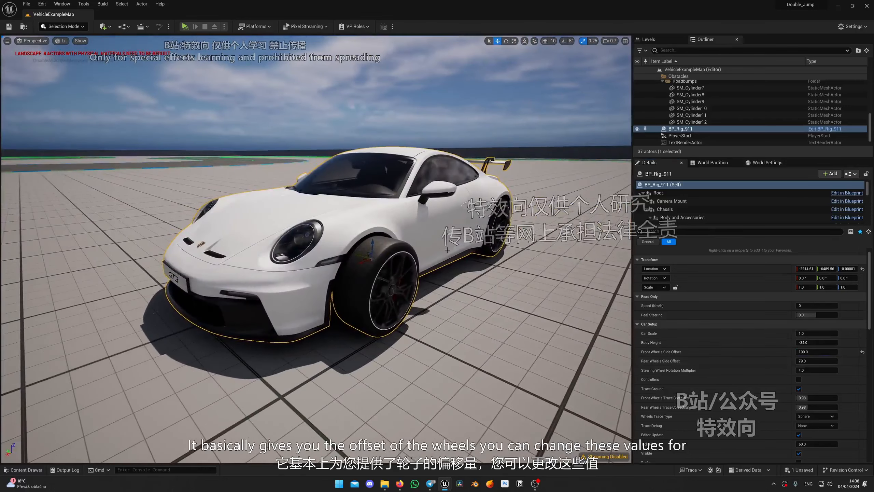
{"action": "scroll", "coordinate": [765, 365], "scroll_direction": "down", "scroll_amount": 10}
{"action": "scroll", "coordinate": [765, 360], "scroll_direction": "up", "scroll_amount": 11}
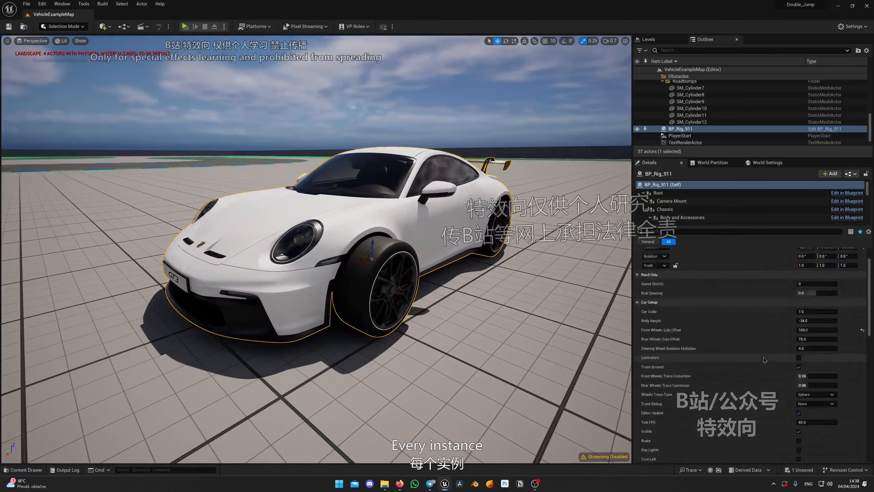
{"action": "right_click_drag", "start_coordinate": [482, 320], "coordinate": [430, 314]}
{"action": "mouse_move", "coordinate": [382, 250]}
{"action": "right_mouse_down"}
{"action": "mouse_move", "coordinate": [434, 252]}
{"action": "mouse_move", "coordinate": [382, 250]}
{"action": "right_mouse_up"}
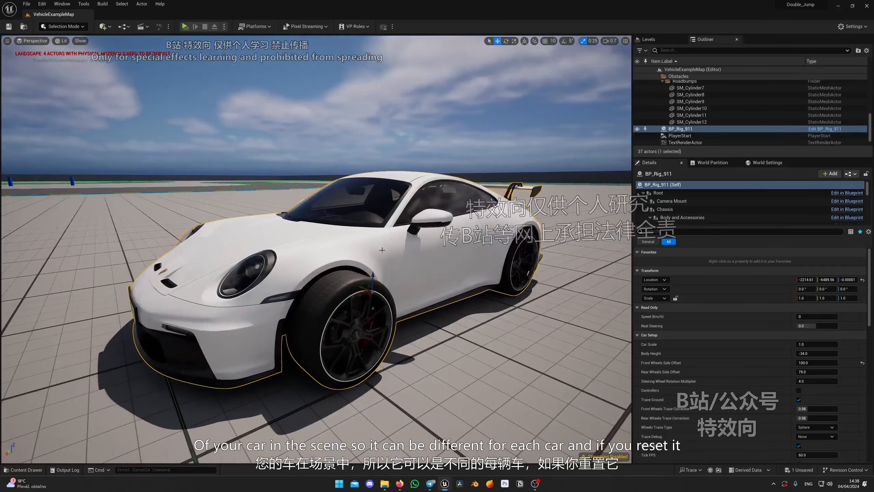
{"action": "right_click_drag", "start_coordinate": [510, 323], "coordinate": [458, 334]}
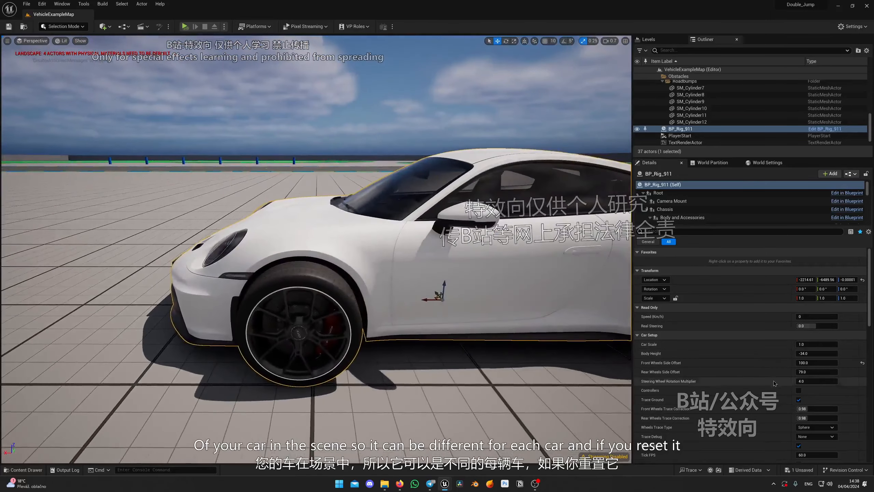
{"action": "left_click", "coordinate": [862, 364]}
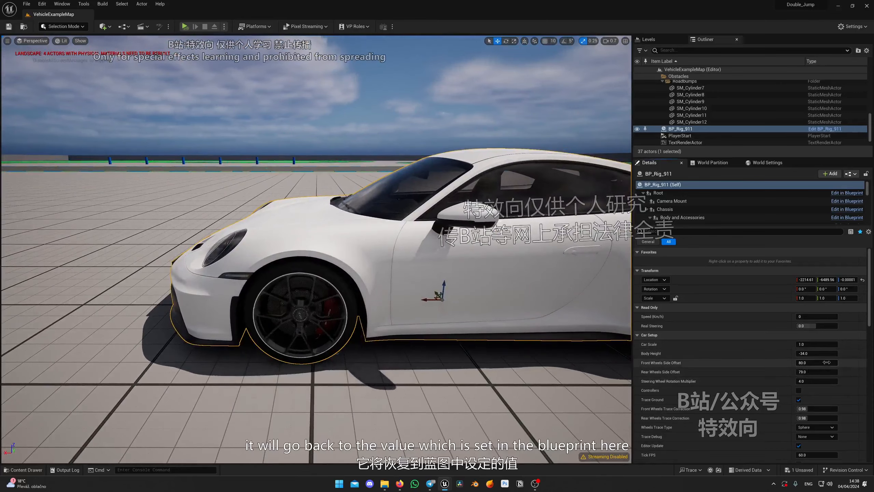
Step: Look up the BP_Rig_911 blueprint in the CarRig Blueprints folder and return to the car's side view
{"action": "right_click_drag", "start_coordinate": [425, 250], "coordinate": [499, 250]}
{"action": "key", "text": "ctrl+space"}
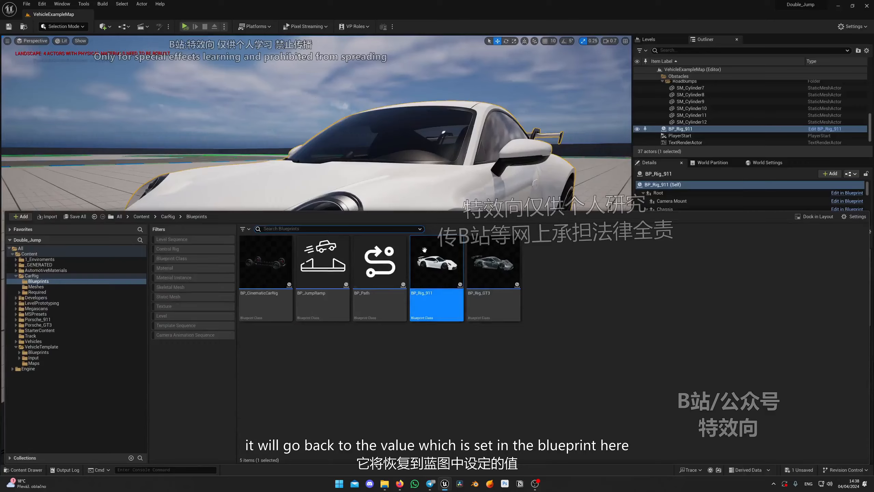
{"action": "key", "text": "ctrl+space"}
{"action": "right_click_drag", "start_coordinate": [441, 284], "coordinate": [376, 285]}
{"action": "mouse_move", "coordinate": [440, 272]}
{"action": "right_mouse_down"}
{"action": "mouse_move", "coordinate": [492, 272]}
{"action": "mouse_move", "coordinate": [424, 270]}
{"action": "mouse_move", "coordinate": [432, 267]}
{"action": "right_mouse_up"}
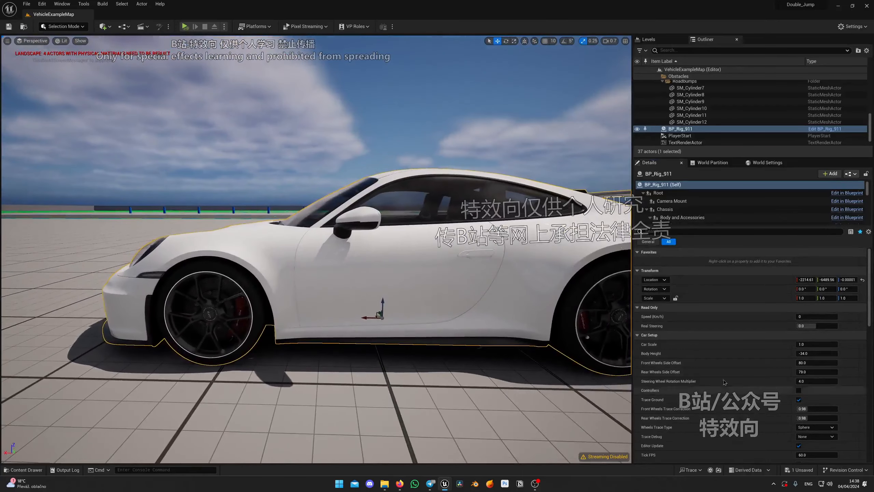
Step: Try a Rear Wheels Side Offset of 90 on the car and reset it to its default
{"action": "left_click", "coordinate": [823, 374]}
{"action": "key", "text": "Return"}
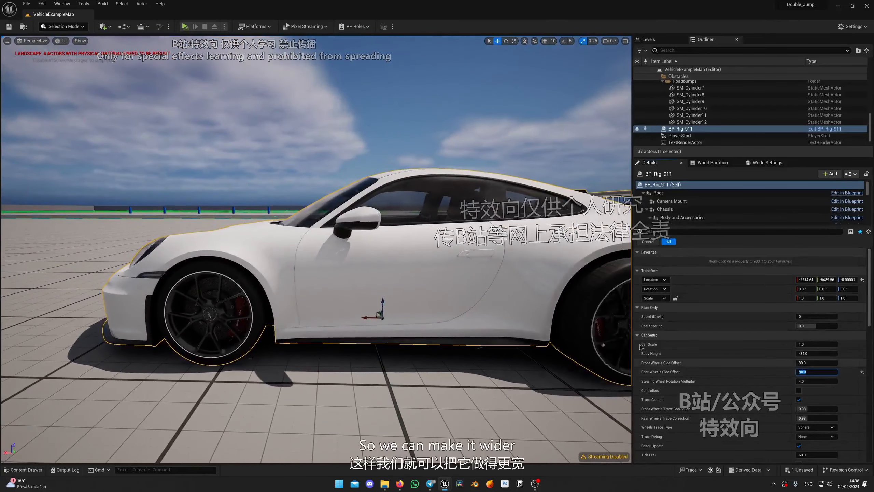
{"action": "right_click_drag", "start_coordinate": [295, 257], "coordinate": [356, 253]}
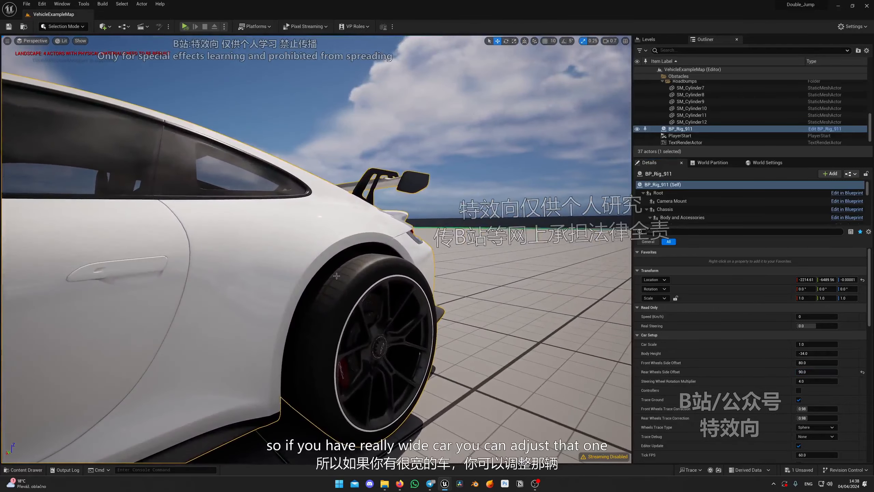
{"action": "left_click", "coordinate": [863, 372]}
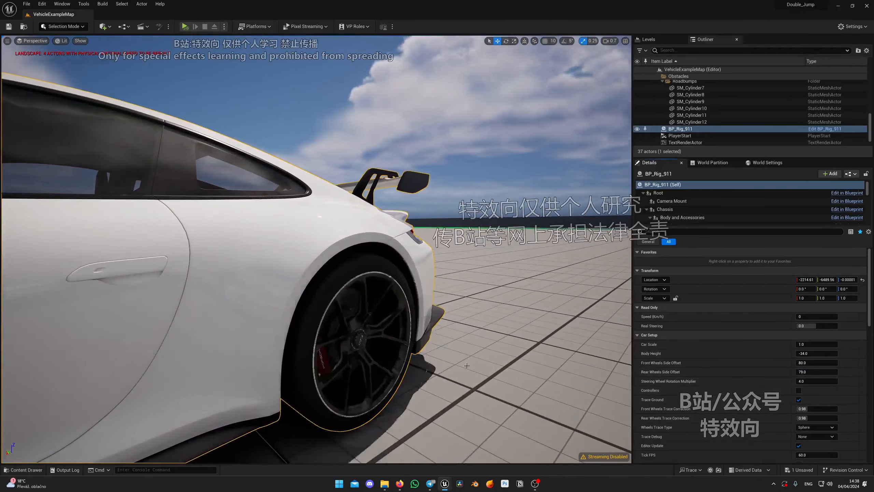
Step: Examine the steering wheel and dashboard inside the cabin along with the Steering Wheel Rotation Multiplier parameter
{"action": "right_click_drag", "start_coordinate": [457, 347], "coordinate": [396, 345]}
{"action": "scroll", "coordinate": [456, 347], "scroll_direction": "down", "scroll_amount": 4}
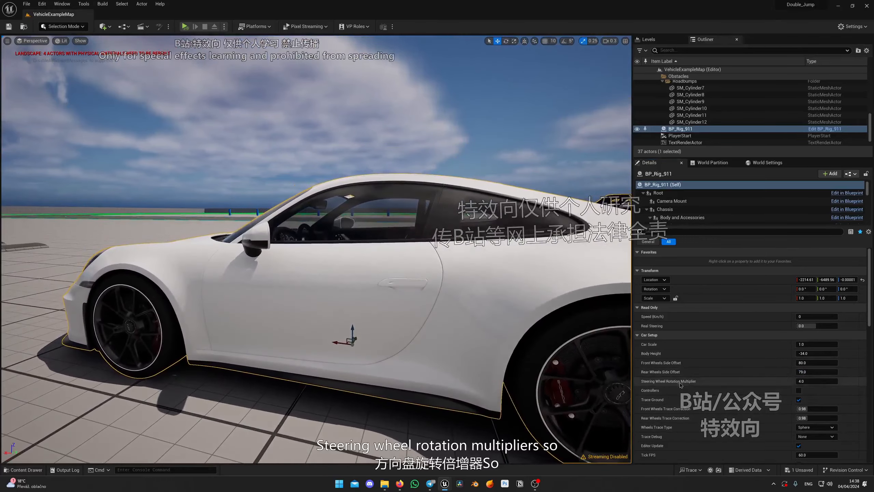
{"action": "right_click_drag", "start_coordinate": [569, 355], "coordinate": [451, 353]}
{"action": "key", "text": "d"}
{"action": "right_click_drag", "start_coordinate": [366, 272], "coordinate": [364, 293]}
{"action": "key", "text": "d"}
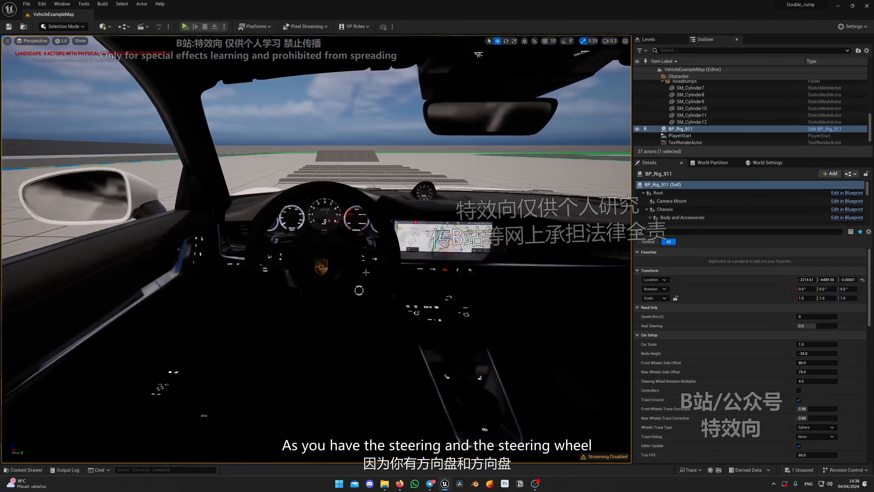
{"action": "right_click_drag", "start_coordinate": [455, 331], "coordinate": [337, 244]}
{"action": "key", "text": "s"}
{"action": "right_click_drag", "start_coordinate": [413, 276], "coordinate": [389, 344]}
{"action": "key", "text": "w"}
{"action": "key", "text": "s"}
{"action": "key", "text": "a"}
{"action": "key", "text": "s"}
{"action": "key", "text": "s"}
{"action": "key", "text": "a"}
{"action": "key", "text": "w"}
{"action": "key", "text": "d"}
{"action": "key", "text": "s"}
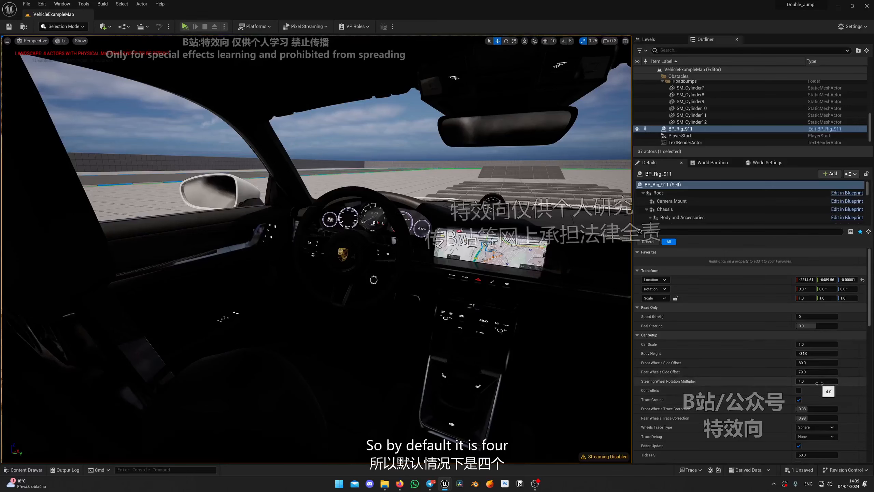
Step: View the car from outside and filter its properties by "body" and by steering to find the Driving Steering parameter
{"action": "key", "text": "s"}
{"action": "right_click_drag", "start_coordinate": [436, 308], "coordinate": [519, 296]}
{"action": "scroll", "coordinate": [449, 306], "scroll_direction": "up", "scroll_amount": 2}
{"action": "key", "text": "a"}
{"action": "key", "text": "s"}
{"action": "left_click", "coordinate": [676, 231]}
{"action": "type", "text": "ste"}
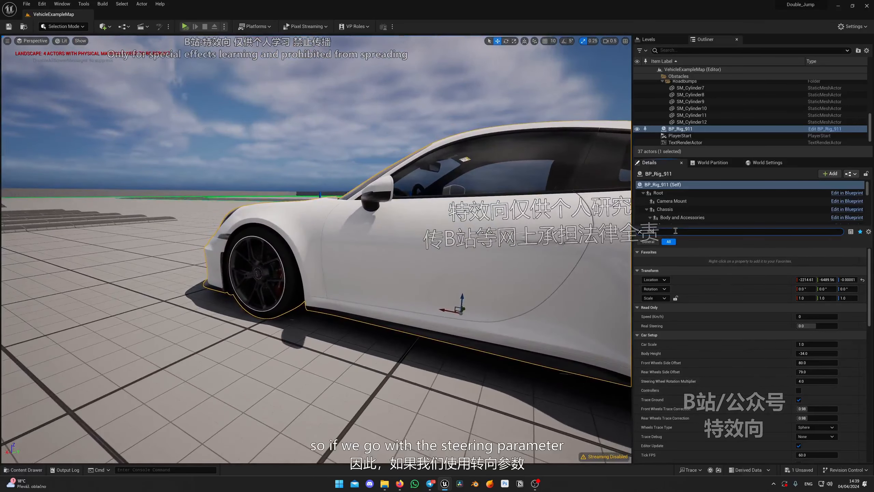
{"action": "type", "text": "er"}
{"action": "key", "text": "Return"}
{"action": "type", "text": "body"}
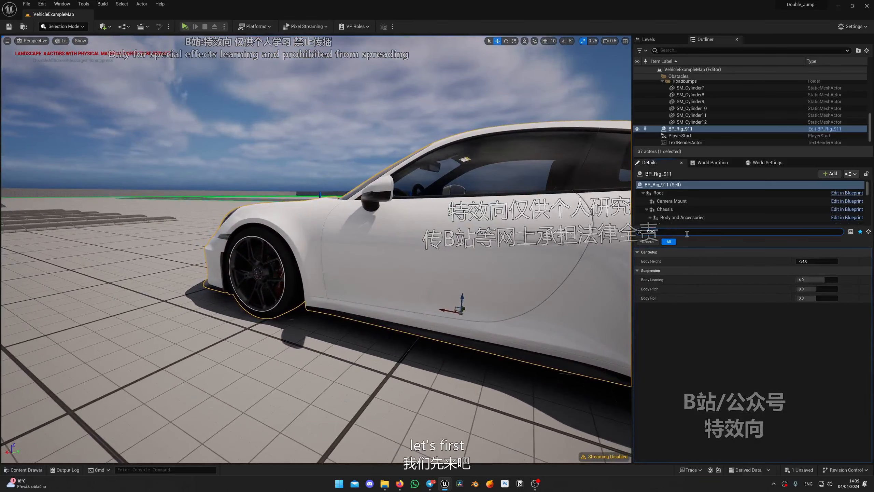
{"action": "left_click", "coordinate": [818, 279]}
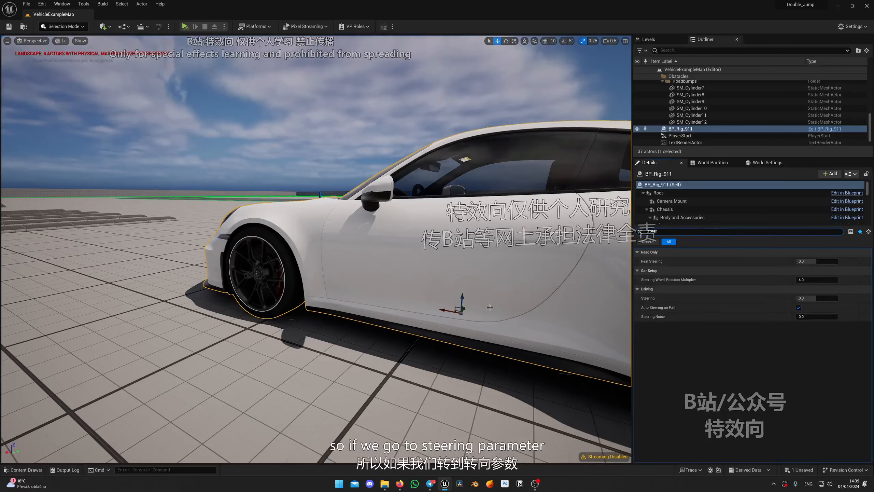
Step: Set the Driving Steering parameter to 60 and view the turned steering wheel from inside the cabin
{"action": "key", "text": "d"}
{"action": "right_click_drag", "start_coordinate": [516, 255], "coordinate": [502, 249]}
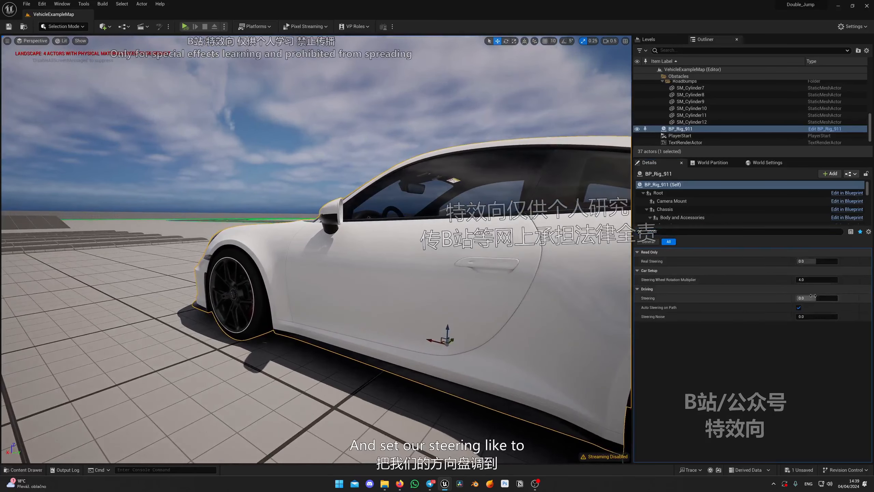
{"action": "left_click_drag", "start_coordinate": [850, 295], "coordinate": [871, 296]}
{"action": "right_click_drag", "start_coordinate": [481, 262], "coordinate": [394, 252]}
{"action": "key", "text": "e"}
{"action": "key", "text": "d"}
{"action": "key", "text": "q"}
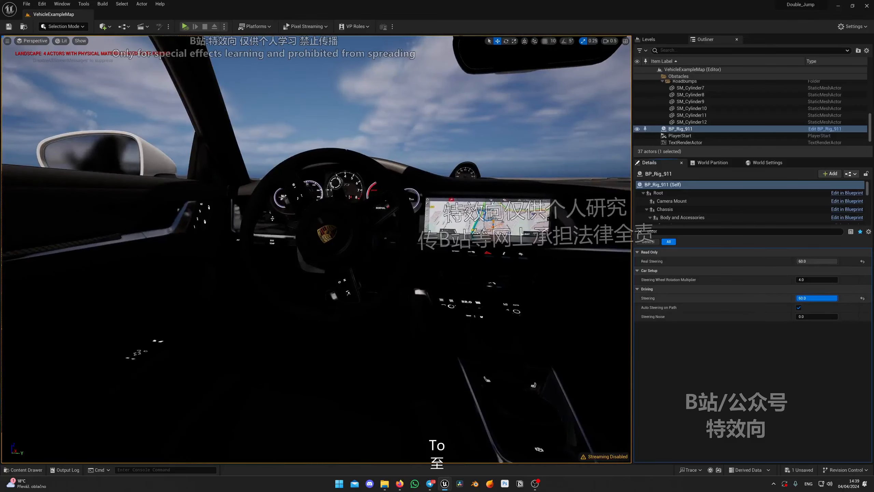
Step: Find the Controllers option in the car's properties and enable it
{"action": "key", "text": "s"}
{"action": "right_click_drag", "start_coordinate": [481, 261], "coordinate": [537, 303]}
{"action": "left_click", "coordinate": [688, 232]}
{"action": "type", "text": "cont"}
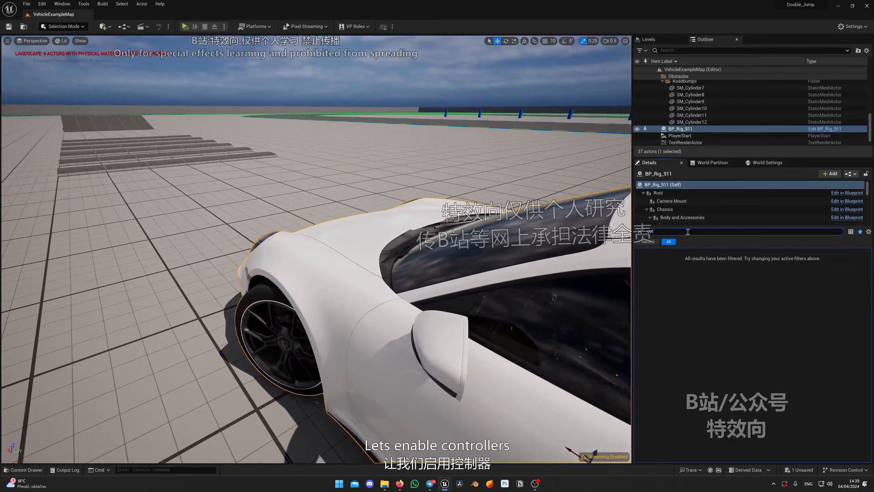
{"action": "left_click", "coordinate": [798, 261]}
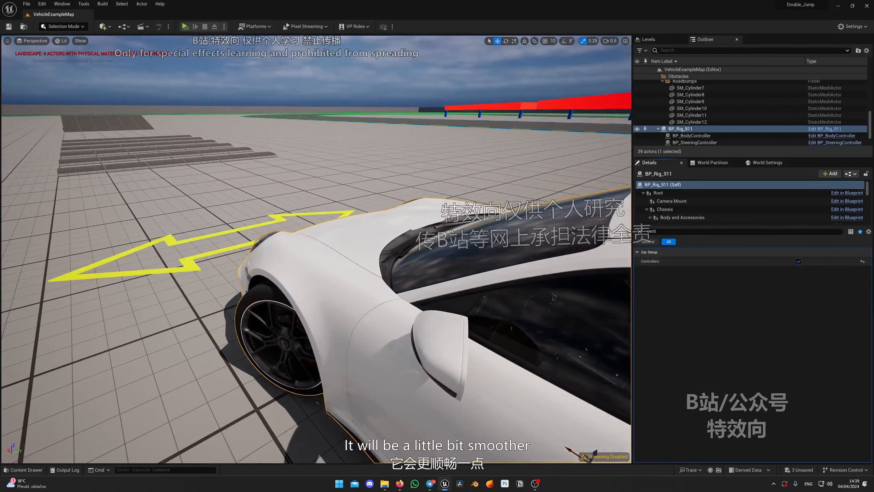
Step: Move the BP_SteeringController back and forth along its Y axis to watch the steering wheel turn from the cabin
{"action": "left_click", "coordinate": [190, 257]}
{"action": "key", "text": "f"}
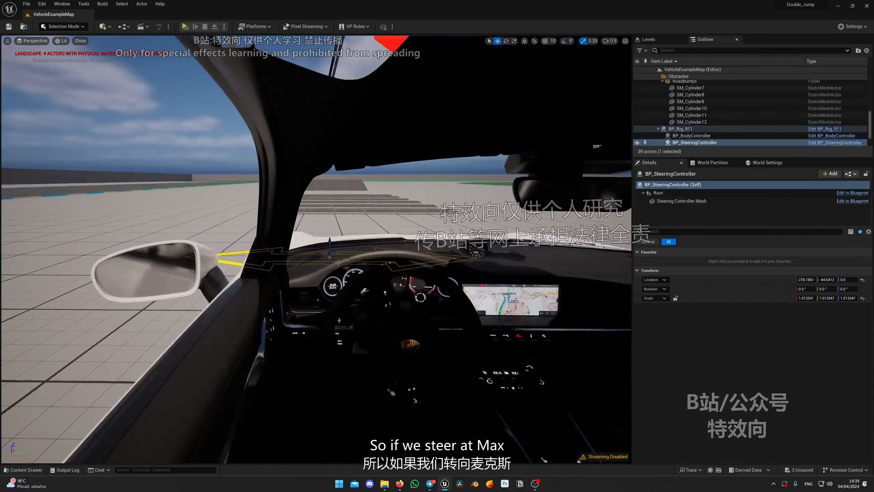
{"action": "left_click_drag", "start_coordinate": [338, 262], "coordinate": [254, 276]}
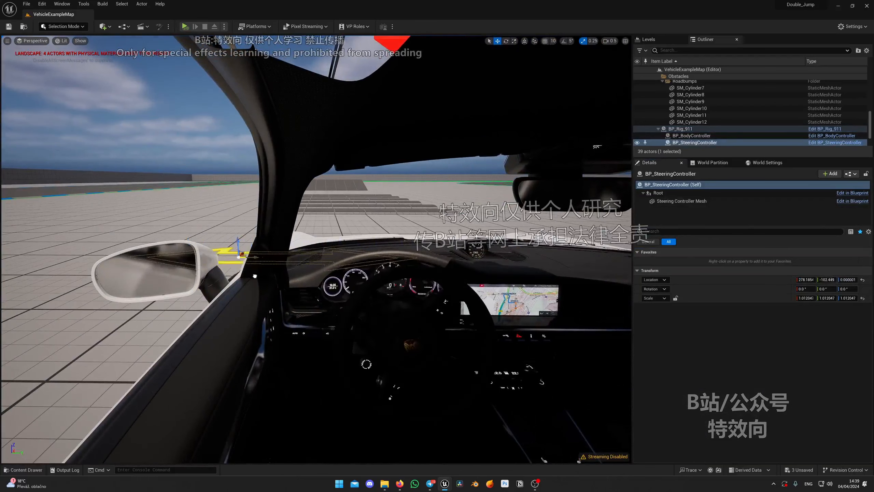
{"action": "left_click_drag", "start_coordinate": [418, 269], "coordinate": [460, 270]}
{"action": "right_click_drag", "start_coordinate": [460, 270], "coordinate": [454, 235]}
Step: Switch the viewport to Unlit shading inside the cabin and open the car's Steering Wheel Rotation Multiplier for editing
{"action": "left_click", "coordinate": [529, 212]}
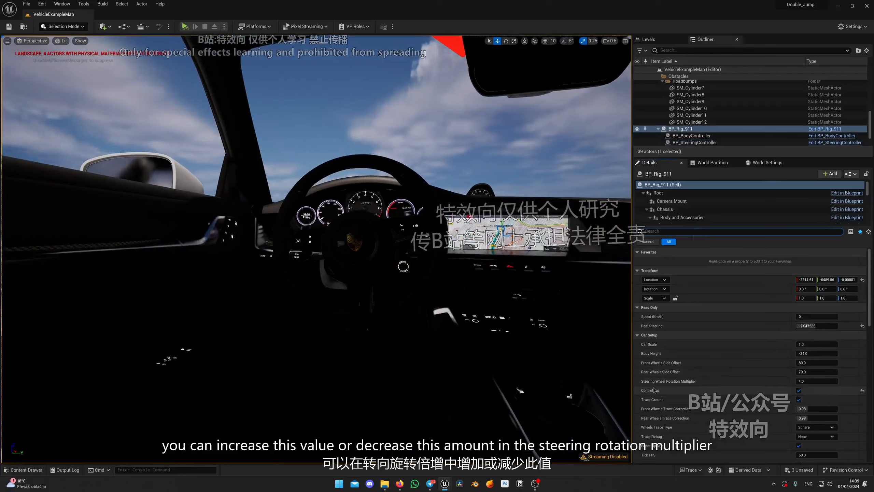
{"action": "right_click_drag", "start_coordinate": [490, 319], "coordinate": [522, 322]}
{"action": "scroll", "coordinate": [490, 320], "scroll_direction": "down", "scroll_amount": 3}
{"action": "key", "text": "alt+3"}
{"action": "right_click_drag", "start_coordinate": [451, 297], "coordinate": [460, 310]}
{"action": "key", "text": "e"}
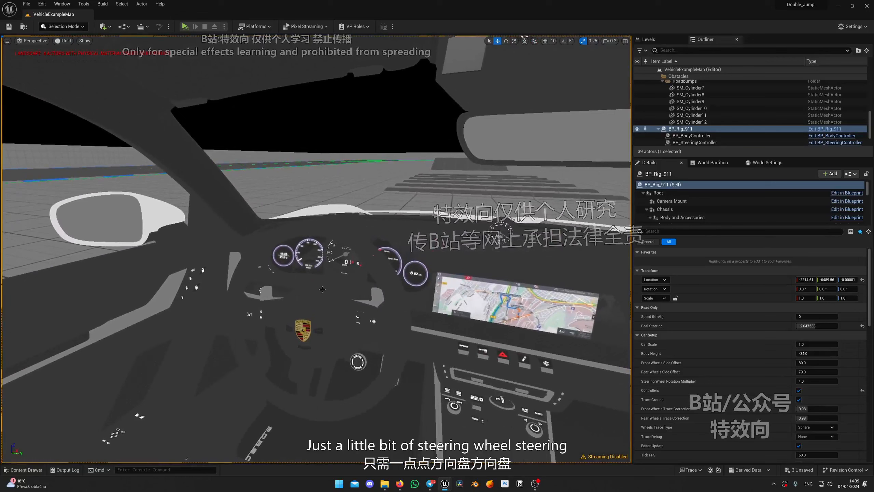
{"action": "left_click", "coordinate": [835, 381]}
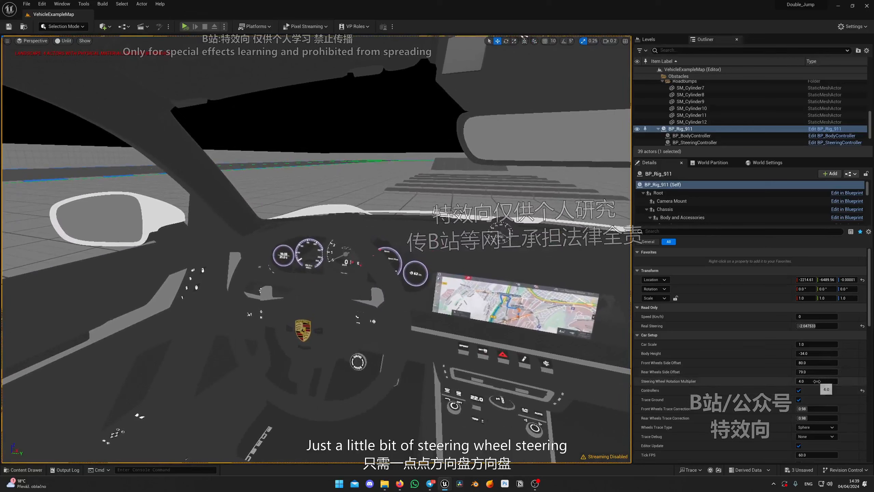
Step: Test the steering wheel's rotation by moving the BP_SteeringController to both sides and back to about Y -5
{"action": "mouse_move", "coordinate": [378, 254]}
{"action": "right_mouse_down"}
{"action": "mouse_move", "coordinate": [396, 256]}
{"action": "mouse_move", "coordinate": [398, 266]}
{"action": "mouse_move", "coordinate": [380, 253]}
{"action": "right_mouse_up"}
{"action": "key", "text": "e"}
{"action": "scroll", "coordinate": [398, 265], "scroll_direction": "up", "scroll_amount": 2}
{"action": "left_click", "coordinate": [379, 254]}
{"action": "key", "text": "d"}
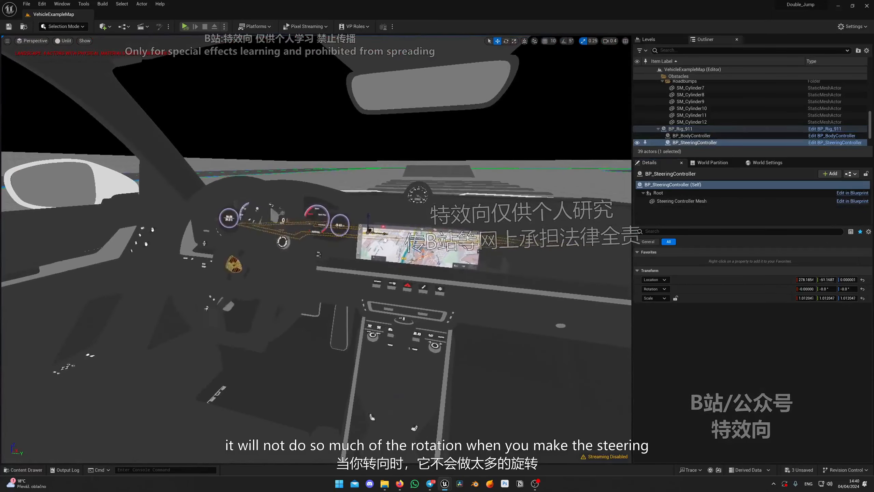
{"action": "left_click_drag", "start_coordinate": [517, 245], "coordinate": [354, 239]}
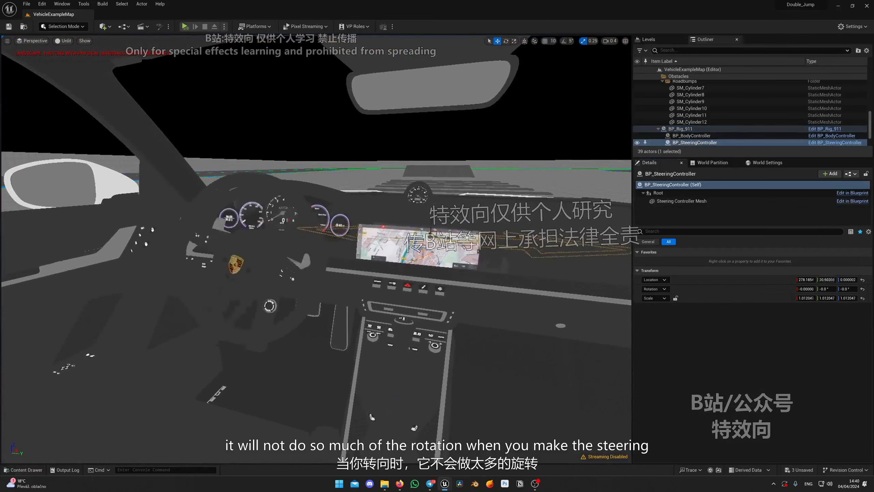
{"action": "left_click_drag", "start_coordinate": [448, 238], "coordinate": [420, 238]}
Step: Move the BP_SteeringController to about Y -99 while viewing the front wheel from outside the car
{"action": "key", "text": "a"}
{"action": "right_click_drag", "start_coordinate": [419, 238], "coordinate": [439, 247]}
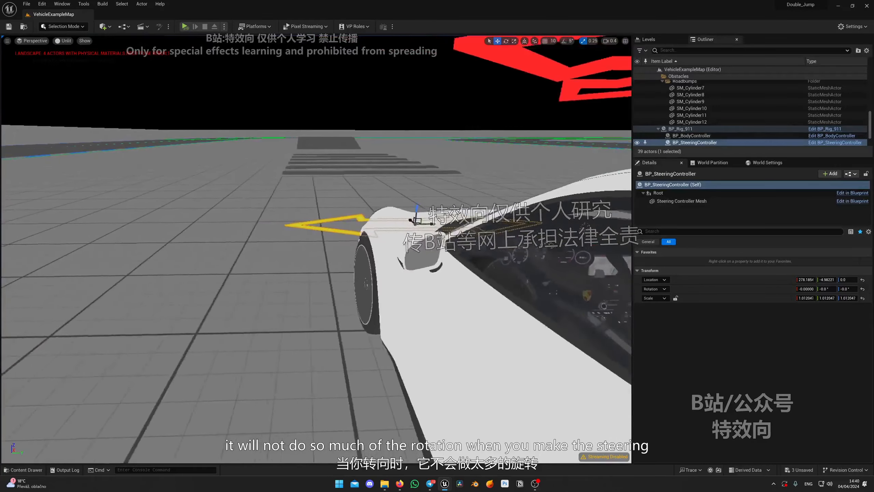
{"action": "key", "text": "a"}
{"action": "left_click_drag", "start_coordinate": [495, 226], "coordinate": [387, 230]}
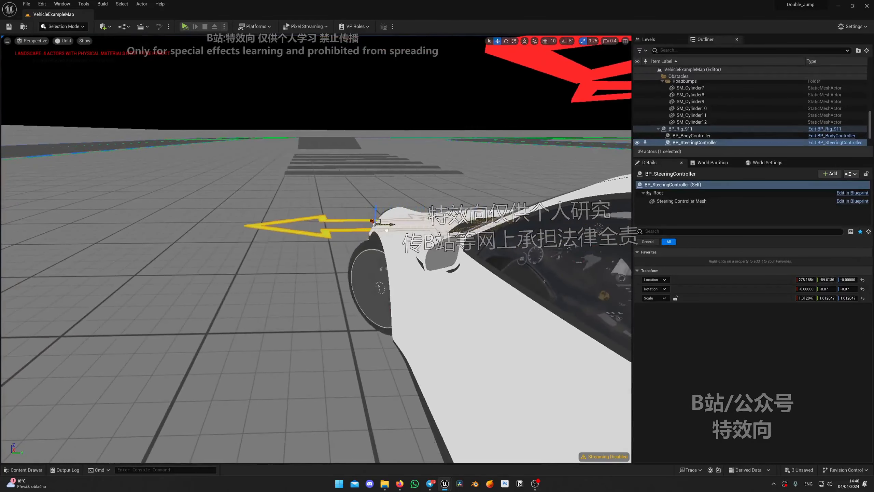
Step: Select the BP_Rig_911 car from the cabin view, restore Lit shading in the viewport and frame the car
{"action": "key", "text": "d"}
{"action": "mouse_move", "coordinate": [386, 231]}
{"action": "right_mouse_down"}
{"action": "mouse_move", "coordinate": [382, 217]}
{"action": "mouse_move", "coordinate": [370, 229]}
{"action": "right_mouse_up"}
{"action": "key", "text": "s"}
{"action": "left_click", "coordinate": [569, 278]}
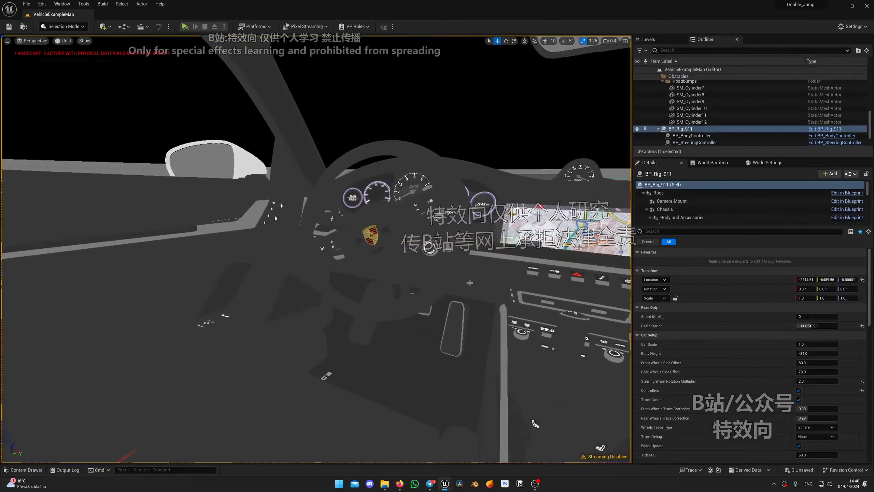
{"action": "key", "text": "alt+4"}
{"action": "key", "text": "f"}
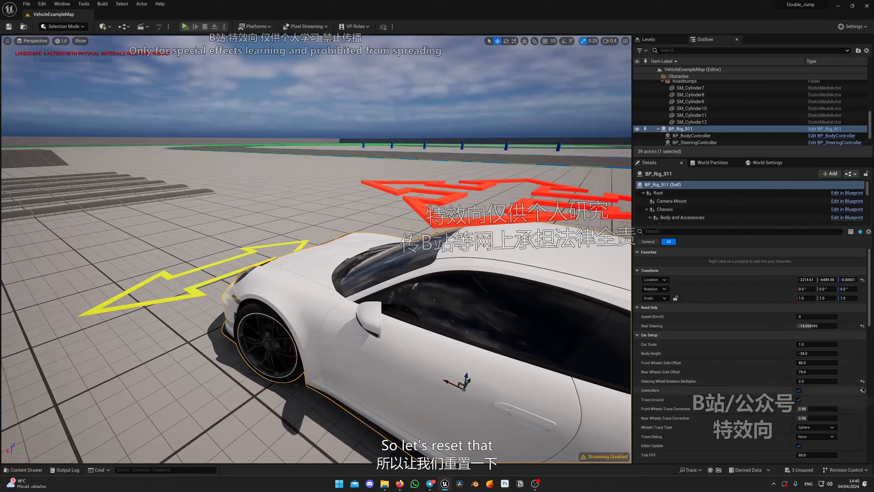
Step: Reset the car's Controllers option and Steering Wheel Rotation Multiplier to their default values
{"action": "left_click", "coordinate": [862, 392]}
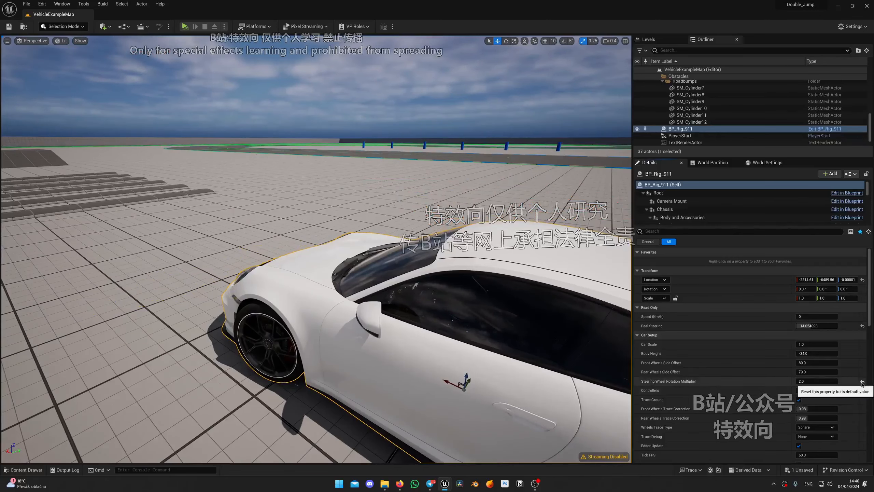
{"action": "left_click", "coordinate": [863, 382]}
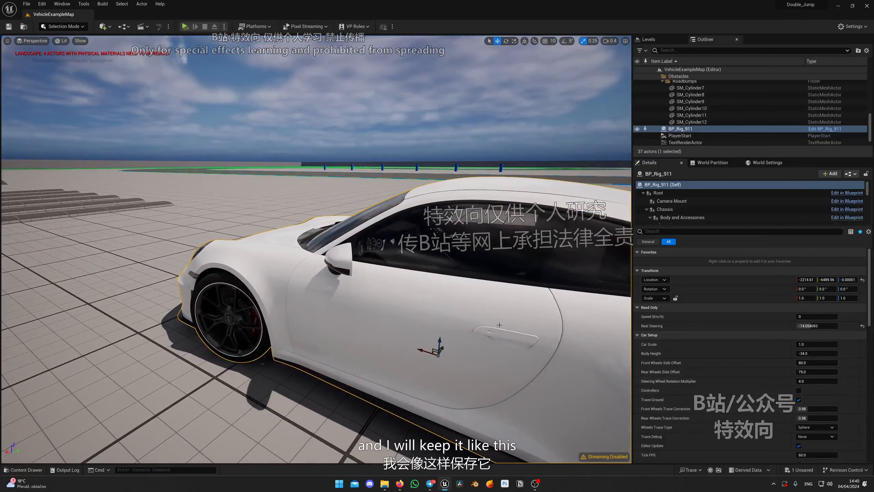
{"action": "right_click_drag", "start_coordinate": [499, 325], "coordinate": [493, 309]}
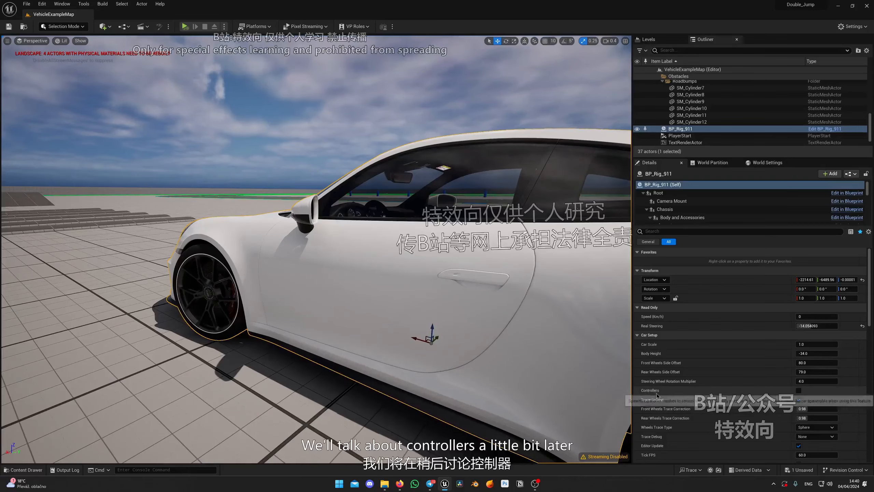
{"action": "right_click_drag", "start_coordinate": [413, 318], "coordinate": [521, 338]}
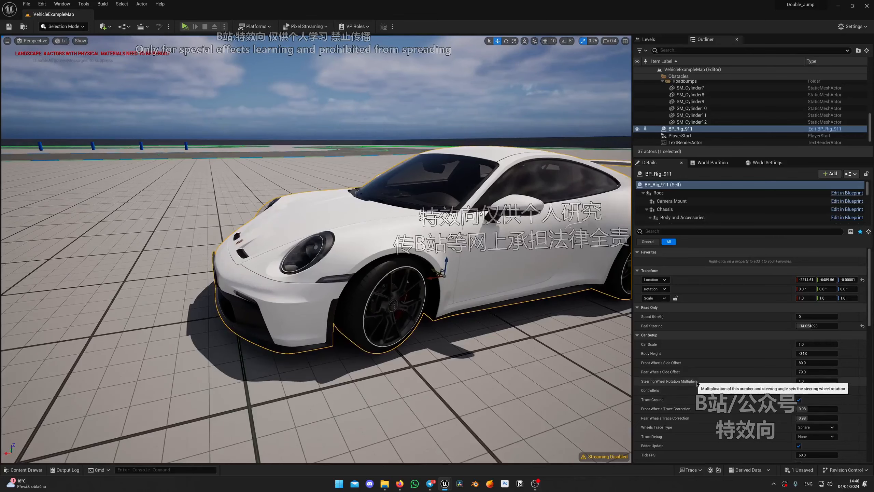
{"action": "right_click_drag", "start_coordinate": [496, 358], "coordinate": [487, 352]}
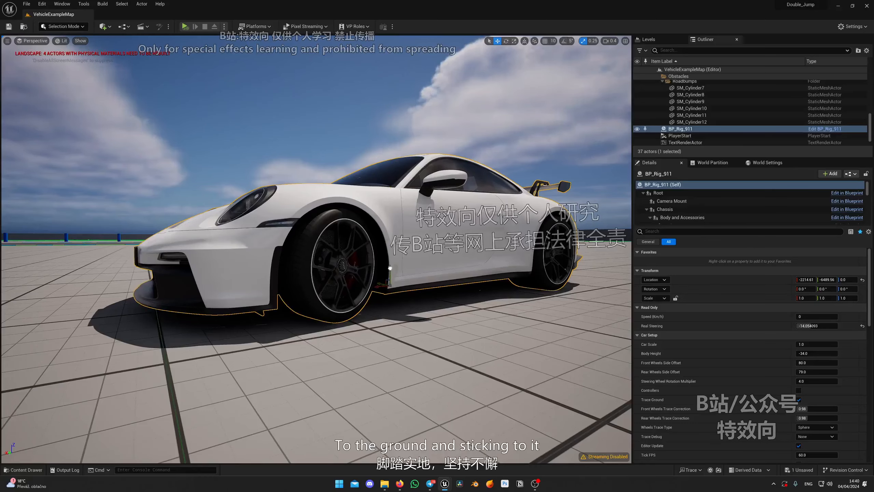
Step: Turn off Trace Ground, try lifting the car off the ground along Z, and turn Trace Ground back on
{"action": "key", "text": "f"}
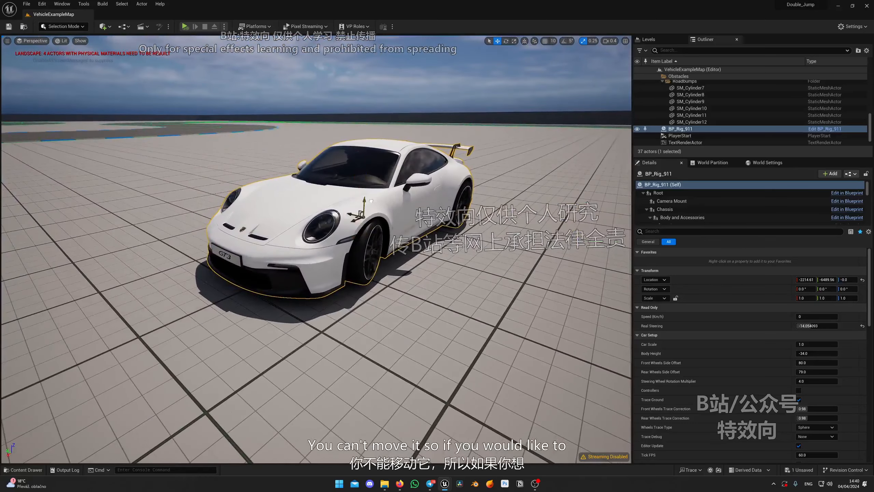
{"action": "right_click_drag", "start_coordinate": [358, 134], "coordinate": [358, 106]}
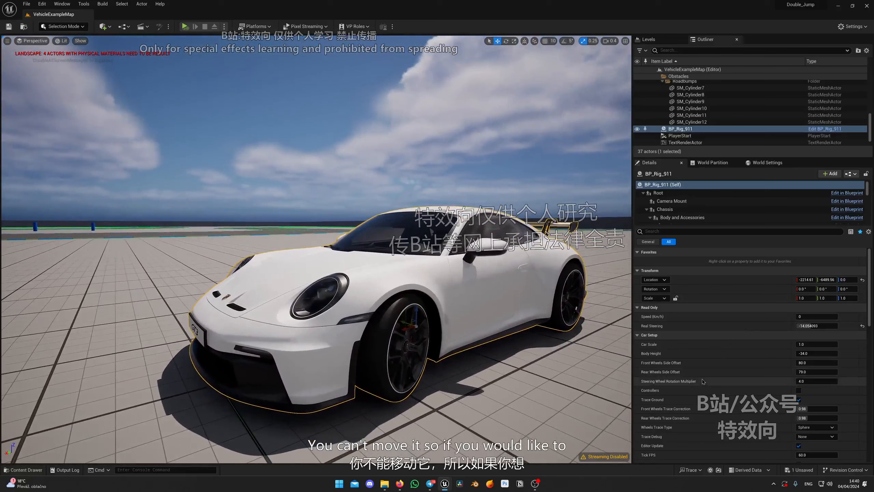
{"action": "scroll", "coordinate": [711, 394], "scroll_direction": "down", "scroll_amount": 1}
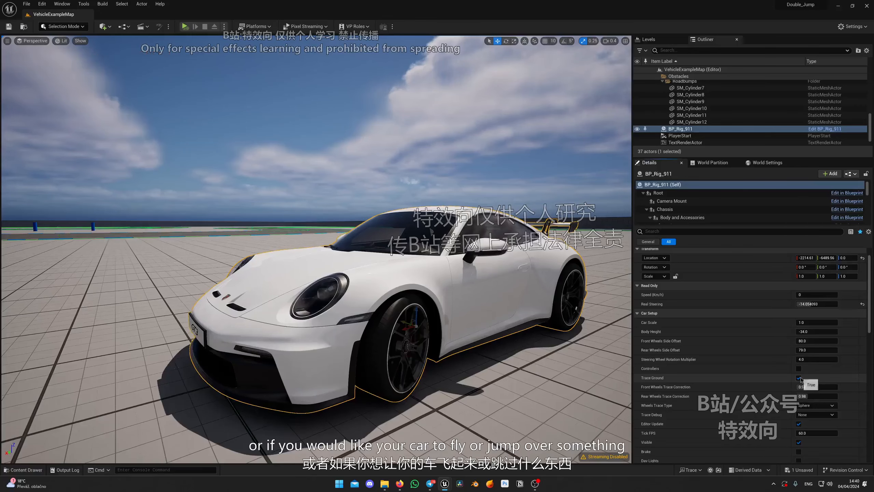
{"action": "left_click", "coordinate": [799, 377]}
{"action": "mouse_move", "coordinate": [416, 311]}
{"action": "left_mouse_down"}
{"action": "mouse_move", "coordinate": [416, 163]}
{"action": "mouse_move", "coordinate": [416, 309]}
{"action": "left_mouse_up"}
{"action": "right_click_drag", "start_coordinate": [416, 309], "coordinate": [360, 306]}
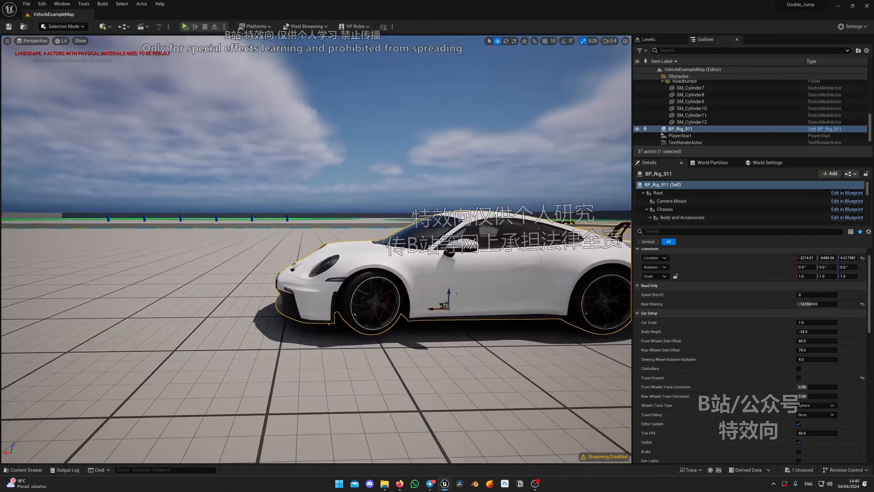
{"action": "left_click_drag", "start_coordinate": [449, 294], "coordinate": [429, 262]}
{"action": "right_click_drag", "start_coordinate": [429, 263], "coordinate": [471, 275]}
{"action": "left_click", "coordinate": [799, 378]}
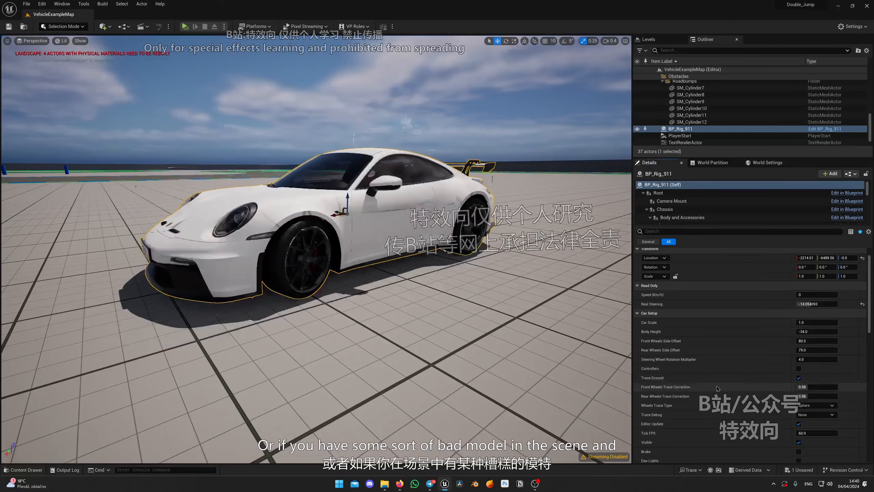
Step: Move the car freely with Trace Ground disabled, shifting it to about X -2201, and re-enable Trace Ground
{"action": "mouse_move", "coordinate": [420, 264]}
{"action": "right_mouse_down"}
{"action": "mouse_move", "coordinate": [470, 254]}
{"action": "mouse_move", "coordinate": [444, 272]}
{"action": "right_mouse_up"}
{"action": "scroll", "coordinate": [420, 265], "scroll_direction": "down", "scroll_amount": 5}
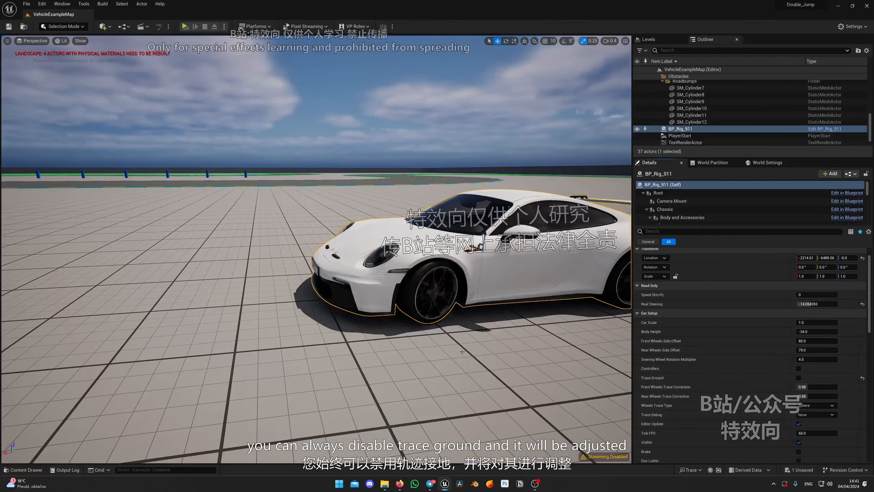
{"action": "right_click_drag", "start_coordinate": [462, 351], "coordinate": [401, 250]}
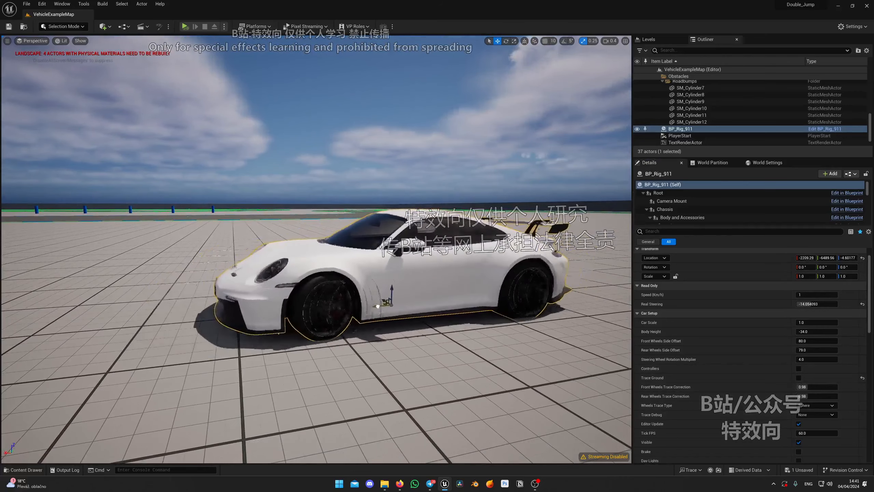
{"action": "left_click_drag", "start_coordinate": [389, 261], "coordinate": [389, 178]}
{"action": "key", "text": "a"}
{"action": "scroll", "coordinate": [400, 195], "scroll_direction": "up", "scroll_amount": 2}
{"action": "mouse_move", "coordinate": [389, 178]}
{"action": "right_mouse_down"}
{"action": "mouse_move", "coordinate": [408, 210]}
{"action": "mouse_move", "coordinate": [381, 206]}
{"action": "right_mouse_up"}
{"action": "key", "text": "d"}
{"action": "left_click", "coordinate": [798, 378]}
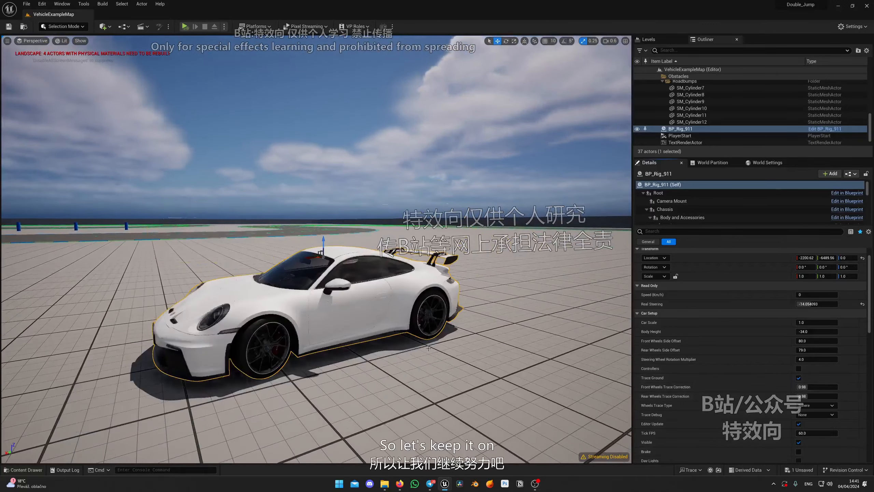
Step: Examine up close where the front wheel's tyre touches the road
{"action": "key", "text": "w"}
{"action": "right_click_drag", "start_coordinate": [379, 241], "coordinate": [366, 252]}
{"action": "key", "text": "s"}
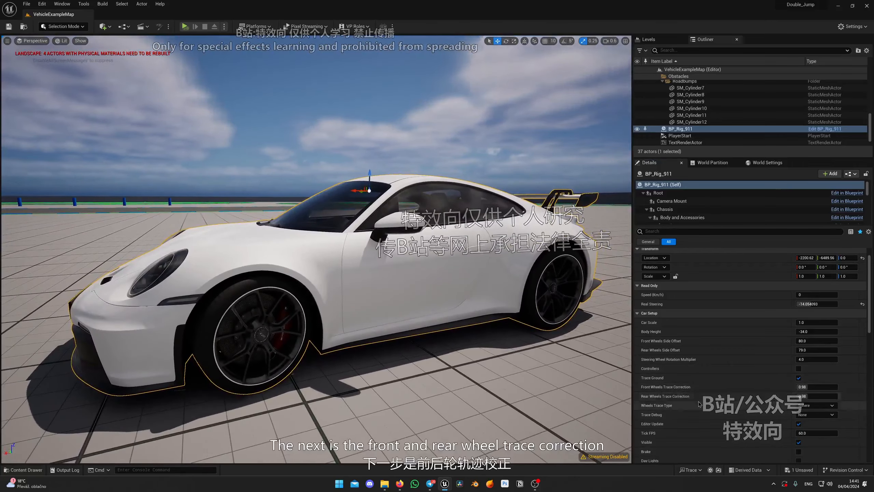
{"action": "right_click_drag", "start_coordinate": [482, 292], "coordinate": [471, 297]}
{"action": "key", "text": "q"}
{"action": "scroll", "coordinate": [465, 296], "scroll_direction": "down", "scroll_amount": 3}
{"action": "key", "text": "w"}
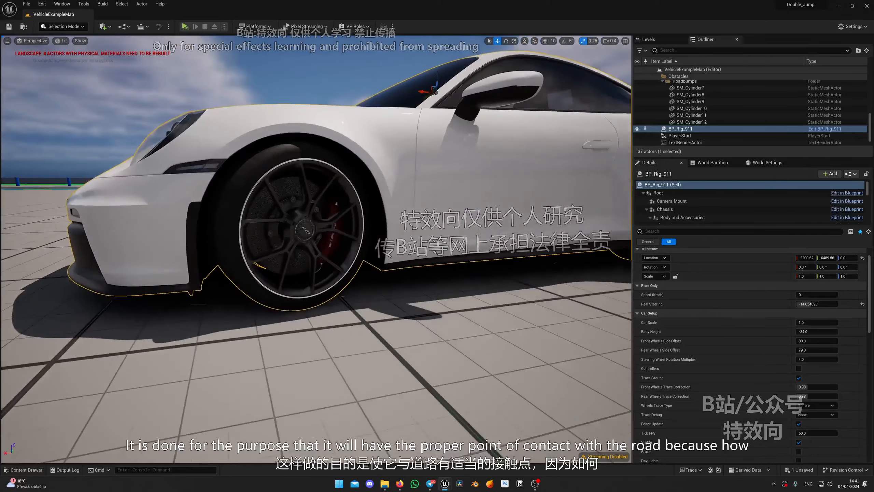
{"action": "key", "text": "q"}
{"action": "right_click_drag", "start_coordinate": [370, 345], "coordinate": [371, 345]}
{"action": "scroll", "coordinate": [370, 345], "scroll_direction": "down", "scroll_amount": 1}
{"action": "key", "text": "w"}
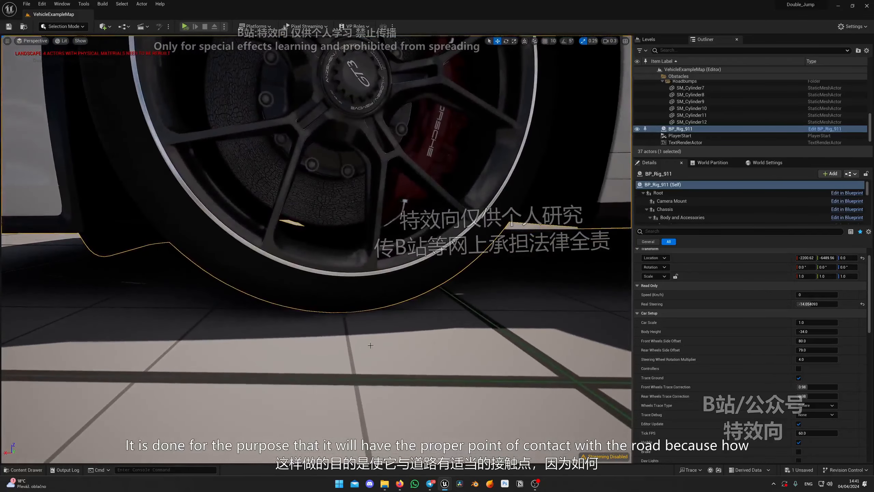
{"action": "right_click_drag", "start_coordinate": [317, 248], "coordinate": [299, 257]}
{"action": "mouse_move", "coordinate": [433, 201]}
{"action": "right_mouse_down"}
{"action": "mouse_move", "coordinate": [438, 228]}
{"action": "mouse_move", "coordinate": [433, 201]}
{"action": "right_mouse_up"}
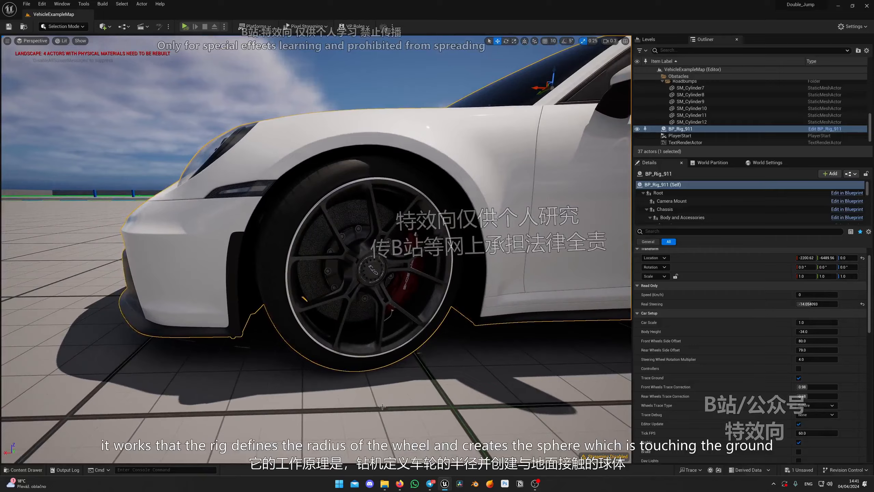
{"action": "mouse_move", "coordinate": [375, 347]}
{"action": "right_mouse_down"}
{"action": "mouse_move", "coordinate": [404, 363]}
{"action": "mouse_move", "coordinate": [375, 346]}
{"action": "right_mouse_up"}
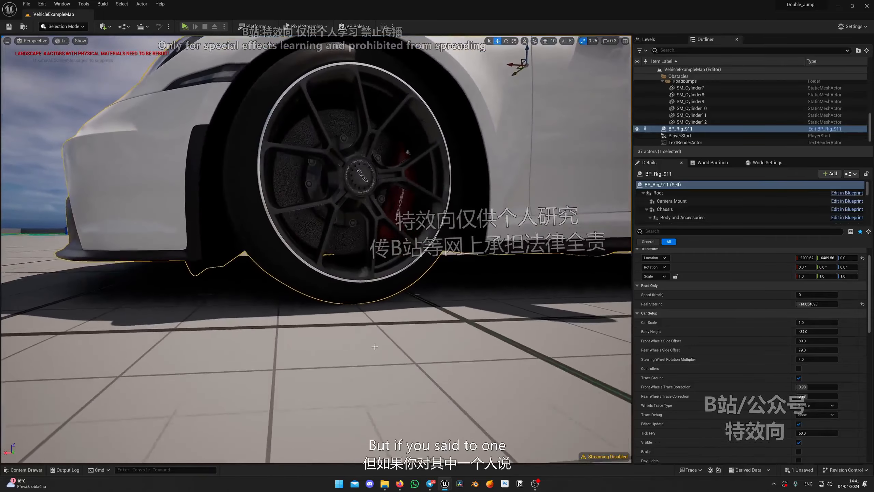
Step: Try Front Wheels Trace Correction at 1, inspect the gap under the front tyre, and reset the value to default
{"action": "left_click", "coordinate": [815, 386]}
{"action": "type", "text": "1"}
{"action": "key", "text": "Return"}
{"action": "mouse_move", "coordinate": [423, 296]}
{"action": "right_mouse_down"}
{"action": "mouse_move", "coordinate": [427, 317]}
{"action": "mouse_move", "coordinate": [417, 299]}
{"action": "mouse_move", "coordinate": [410, 305]}
{"action": "right_mouse_up"}
{"action": "scroll", "coordinate": [422, 310], "scroll_direction": "down", "scroll_amount": 1}
{"action": "right_click_drag", "start_coordinate": [352, 281], "coordinate": [353, 283]}
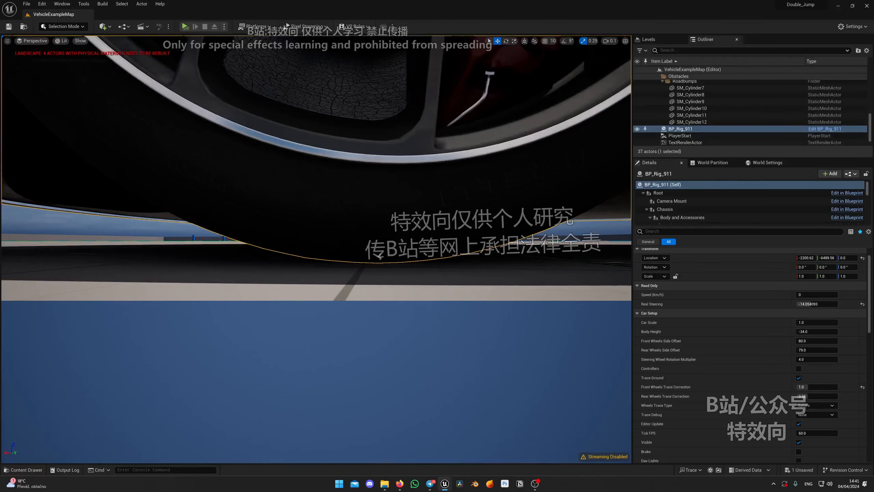
{"action": "left_click", "coordinate": [862, 387]}
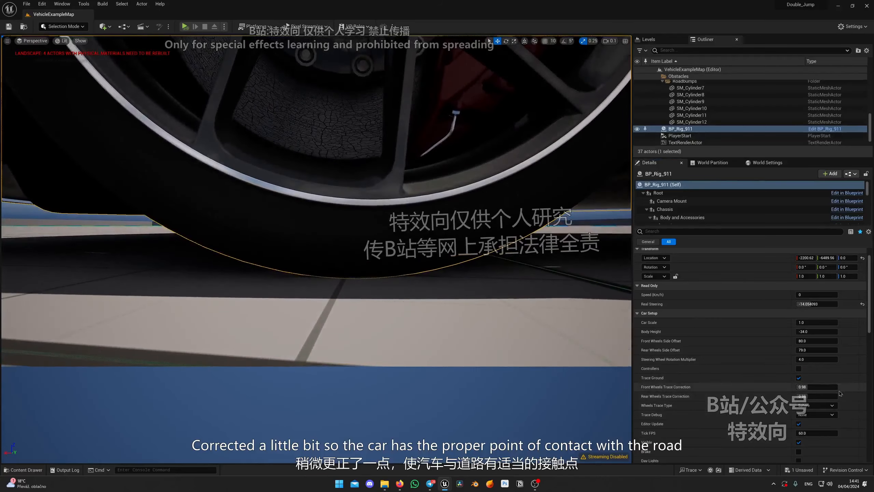
Step: Examine the front tyre's ground contact at the default trace correction, and view the whole car from the side
{"action": "key", "text": "s"}
{"action": "right_click_drag", "start_coordinate": [445, 293], "coordinate": [413, 335]}
{"action": "scroll", "coordinate": [437, 303], "scroll_direction": "up", "scroll_amount": 1}
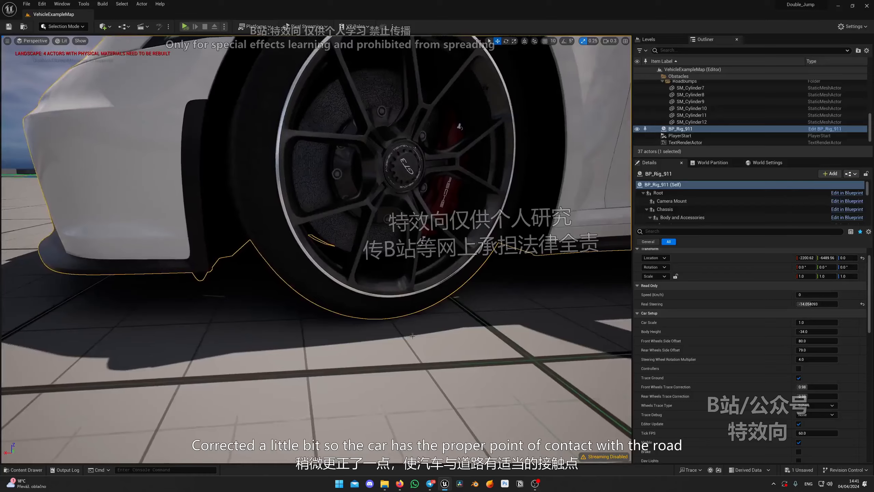
{"action": "key", "text": "s"}
{"action": "right_click_drag", "start_coordinate": [363, 316], "coordinate": [348, 355]}
{"action": "key", "text": "w"}
{"action": "key", "text": "d"}
{"action": "scroll", "coordinate": [740, 393], "scroll_direction": "down", "scroll_amount": 1}
{"action": "key", "text": "d"}
{"action": "right_click_drag", "start_coordinate": [413, 293], "coordinate": [400, 269]}
{"action": "key", "text": "s"}
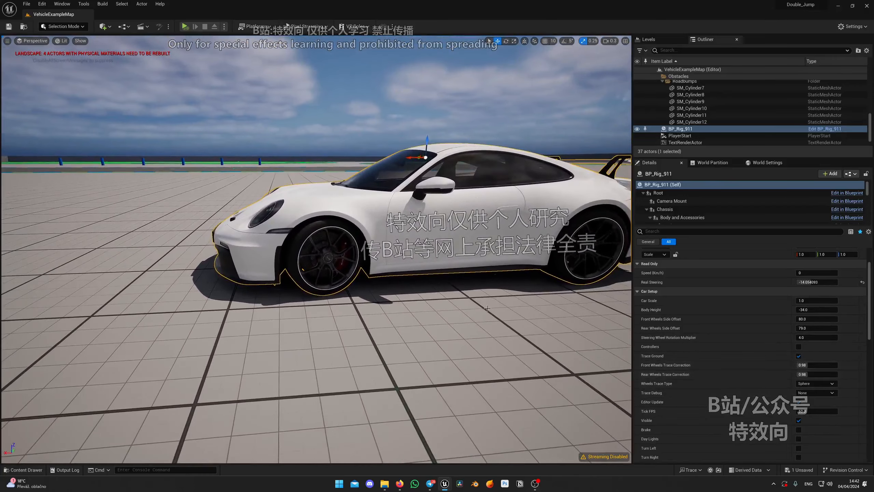
{"action": "right_click_drag", "start_coordinate": [487, 308], "coordinate": [485, 290]}
{"action": "key", "text": "w"}
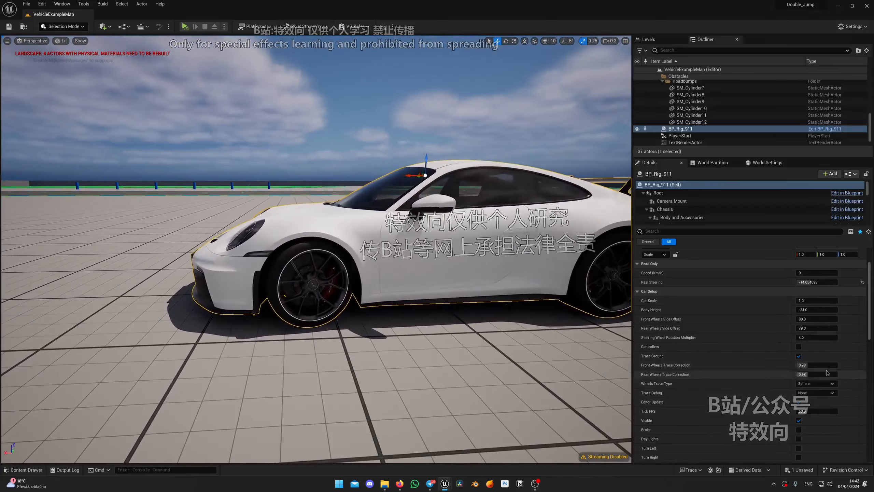
Step: Raise Front Wheels Trace Correction to about 2.2 to lift the car's front, and set Trace Debug to For One Frame
{"action": "left_click_drag", "start_coordinate": [810, 364], "coordinate": [814, 364]}
{"action": "right_click_drag", "start_coordinate": [559, 269], "coordinate": [559, 287]}
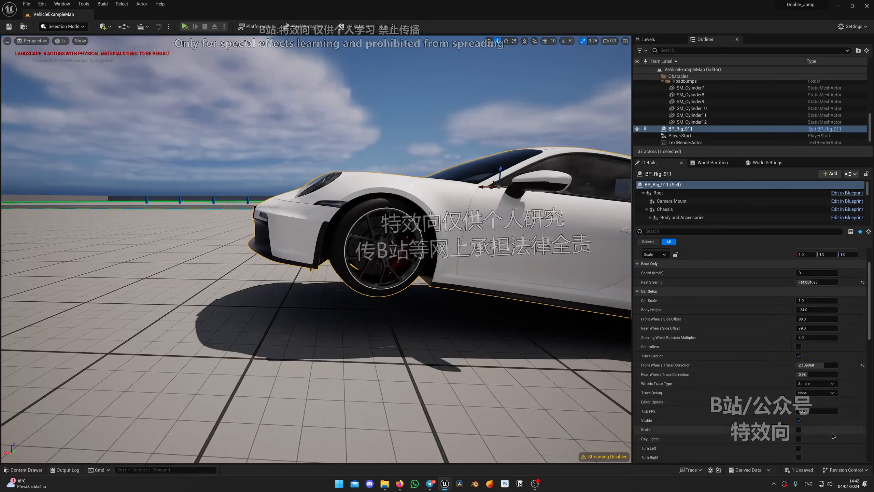
{"action": "left_click", "coordinate": [831, 406]}
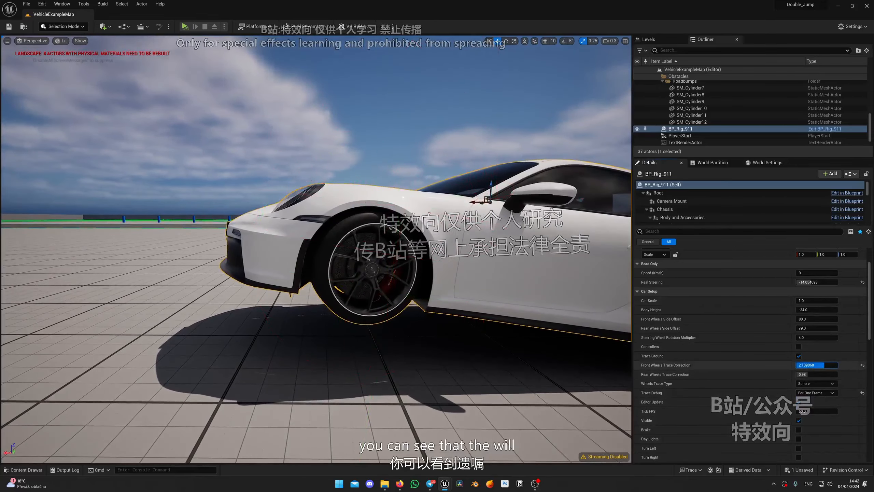
{"action": "mouse_move", "coordinate": [825, 366]}
{"action": "left_mouse_down"}
{"action": "mouse_move", "coordinate": [816, 365]}
{"action": "mouse_move", "coordinate": [823, 365]}
{"action": "left_mouse_up"}
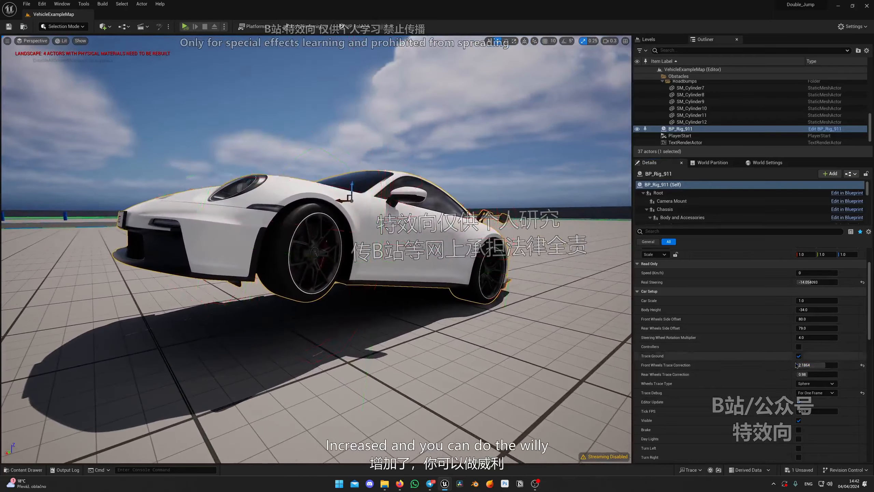
Step: Reset Front Wheels Trace Correction and try lowering both the front and rear corrections to about 0.9 to sink the tyres
{"action": "left_click", "coordinate": [863, 365]}
{"action": "right_click_drag", "start_coordinate": [482, 360], "coordinate": [422, 351]}
{"action": "left_click_drag", "start_coordinate": [818, 365], "coordinate": [817, 365]}
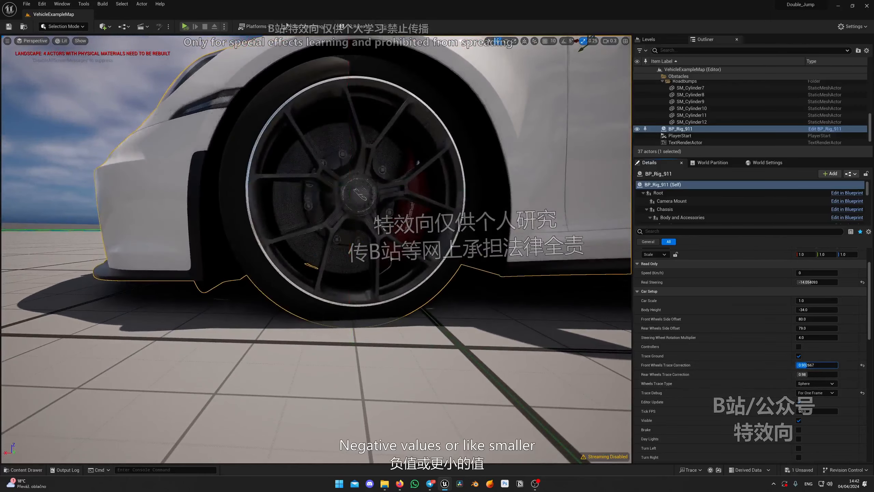
{"action": "right_click_drag", "start_coordinate": [447, 331], "coordinate": [501, 327]}
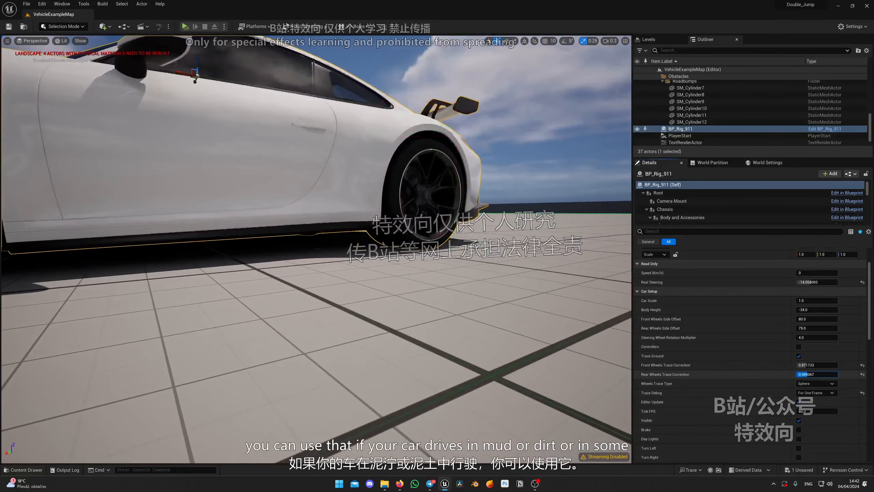
{"action": "mouse_move", "coordinate": [516, 372]}
{"action": "right_mouse_down"}
{"action": "mouse_move", "coordinate": [448, 379]}
{"action": "mouse_move", "coordinate": [456, 380]}
{"action": "right_mouse_up"}
{"action": "mouse_move", "coordinate": [823, 365]}
{"action": "left_mouse_down"}
{"action": "mouse_move", "coordinate": [812, 366]}
{"action": "mouse_move", "coordinate": [826, 366]}
{"action": "left_mouse_up"}
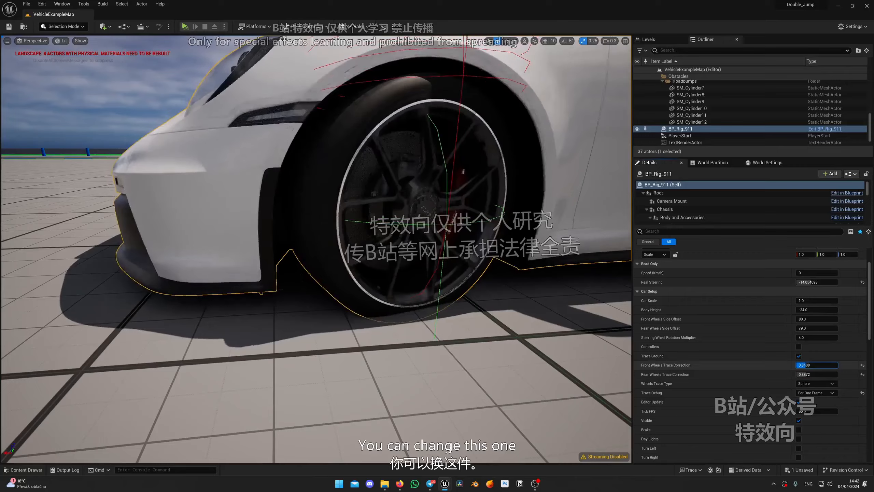
{"action": "mouse_move", "coordinate": [493, 348]}
{"action": "right_mouse_down"}
{"action": "mouse_move", "coordinate": [513, 346]}
{"action": "mouse_move", "coordinate": [482, 350]}
{"action": "right_mouse_up"}
{"action": "mouse_move", "coordinate": [339, 328]}
{"action": "right_mouse_down"}
{"action": "mouse_move", "coordinate": [327, 324]}
{"action": "mouse_move", "coordinate": [344, 319]}
{"action": "mouse_move", "coordinate": [339, 328]}
{"action": "right_mouse_up"}
Step: Reset the Front and Rear Wheels Trace Correction to default and view the trace debug shapes around the wheels
{"action": "left_click", "coordinate": [862, 365]}
{"action": "left_click", "coordinate": [862, 374]}
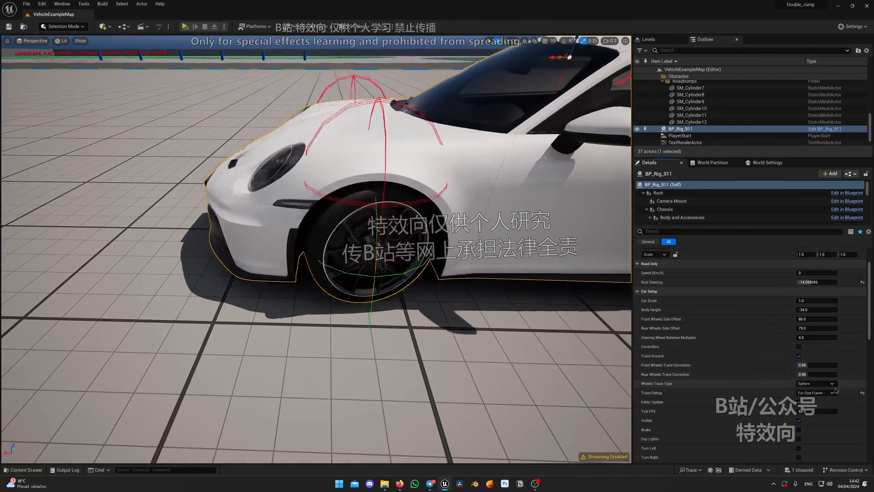
{"action": "mouse_move", "coordinate": [464, 363]}
{"action": "right_mouse_down"}
{"action": "mouse_move", "coordinate": [463, 354]}
{"action": "mouse_move", "coordinate": [464, 362]}
{"action": "right_mouse_up"}
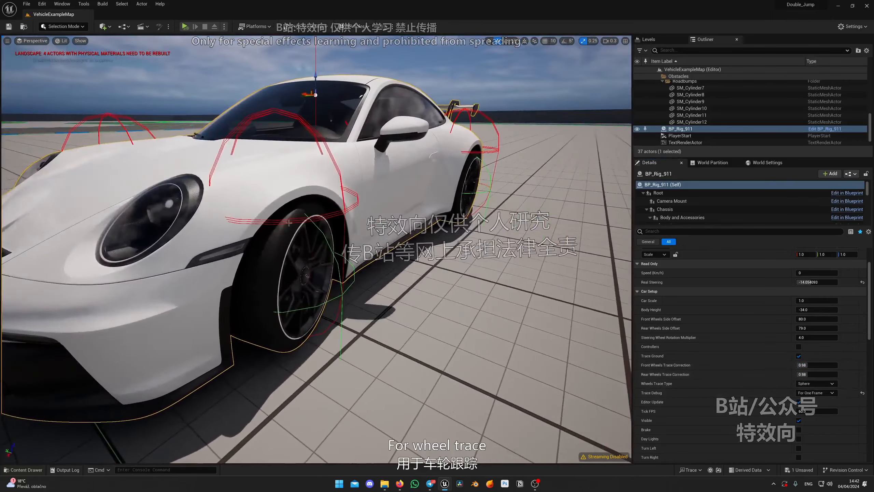
{"action": "mouse_move", "coordinate": [316, 252]}
{"action": "right_mouse_down"}
{"action": "mouse_move", "coordinate": [308, 245]}
{"action": "mouse_move", "coordinate": [316, 252]}
{"action": "right_mouse_up"}
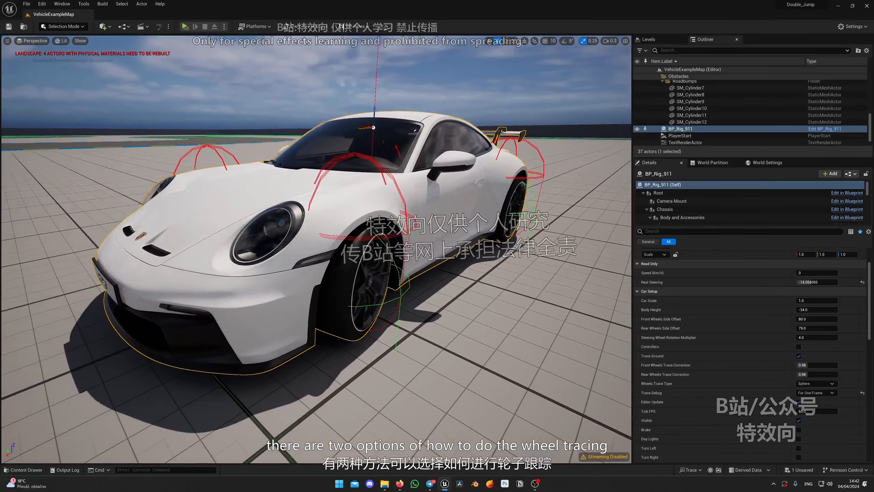
{"action": "mouse_move", "coordinate": [440, 326]}
{"action": "right_mouse_down"}
{"action": "mouse_move", "coordinate": [434, 320]}
{"action": "mouse_move", "coordinate": [440, 326]}
{"action": "right_mouse_up"}
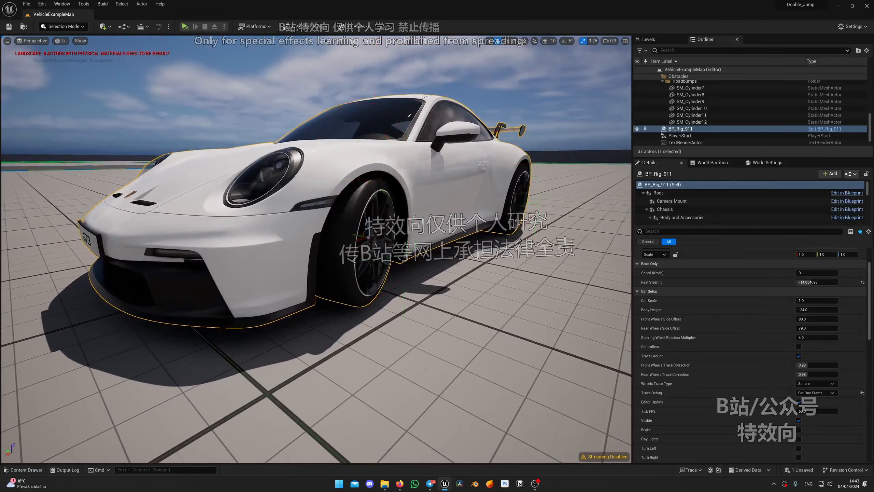
Step: Add a cube to the level and place it, partly sunk into the ground, in front of the car's front wheel
{"action": "right_click_drag", "start_coordinate": [123, 57], "coordinate": [111, 49]}
{"action": "left_click", "coordinate": [103, 27]}
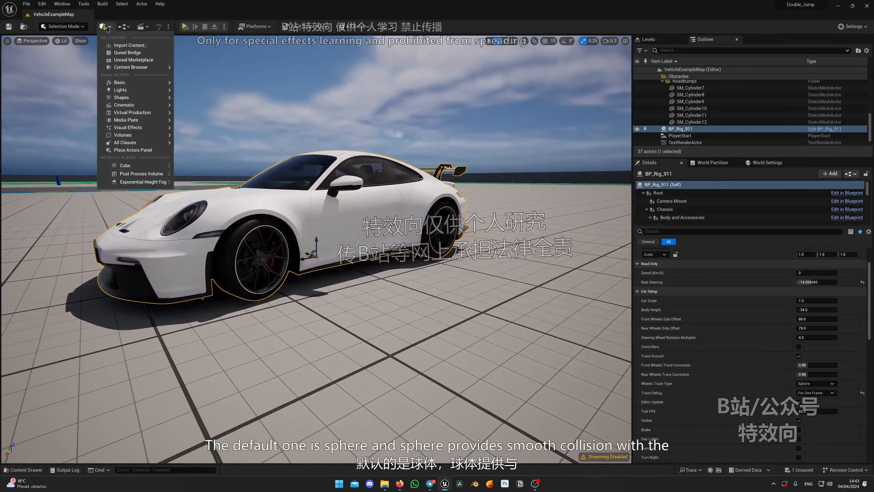
{"action": "left_click", "coordinate": [202, 100]}
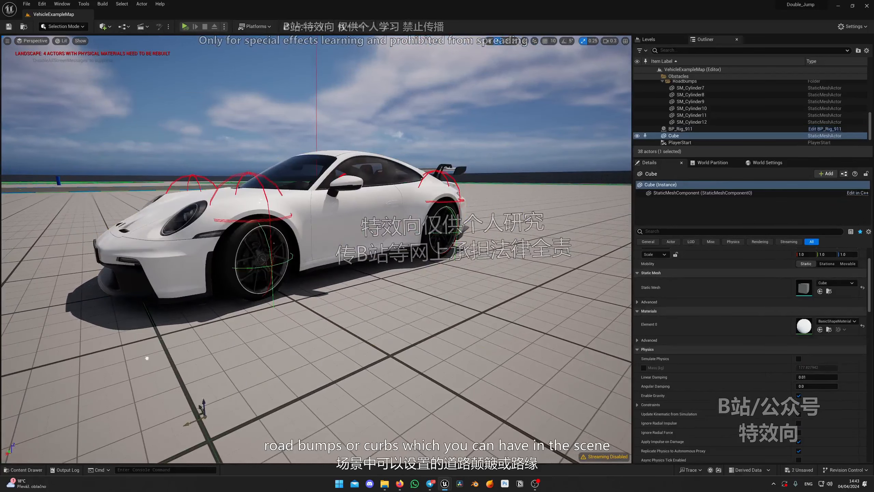
{"action": "left_click_drag", "start_coordinate": [147, 358], "coordinate": [114, 374]}
{"action": "left_click_drag", "start_coordinate": [162, 408], "coordinate": [155, 369]}
{"action": "right_click_drag", "start_coordinate": [155, 369], "coordinate": [103, 344]}
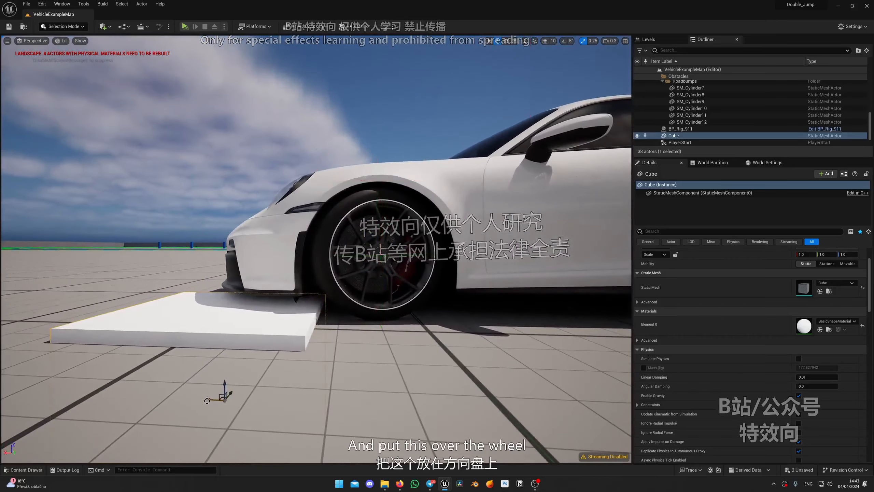
Step: Slide the cube under the front wheel and back out to test the sphere trace
{"action": "left_click_drag", "start_coordinate": [221, 401], "coordinate": [258, 401]}
{"action": "left_click_drag", "start_coordinate": [354, 401], "coordinate": [315, 379]}
{"action": "left_click_drag", "start_coordinate": [258, 375], "coordinate": [179, 363]}
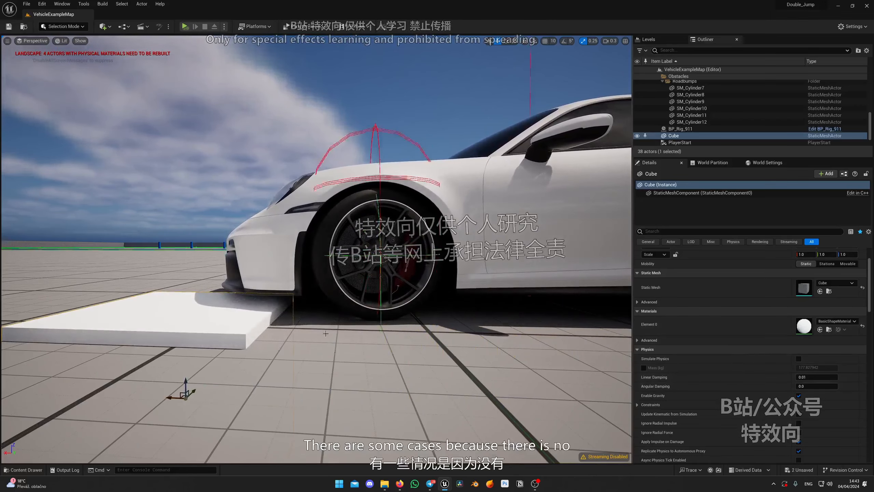
Step: Move the cube from in front of the car to the ground alongside its body
{"action": "key", "text": "a"}
{"action": "right_click_drag", "start_coordinate": [448, 310], "coordinate": [537, 359]}
{"action": "scroll", "coordinate": [465, 337], "scroll_direction": "up", "scroll_amount": 2}
{"action": "right_click_drag", "start_coordinate": [257, 283], "coordinate": [258, 282]}
{"action": "key", "text": "s"}
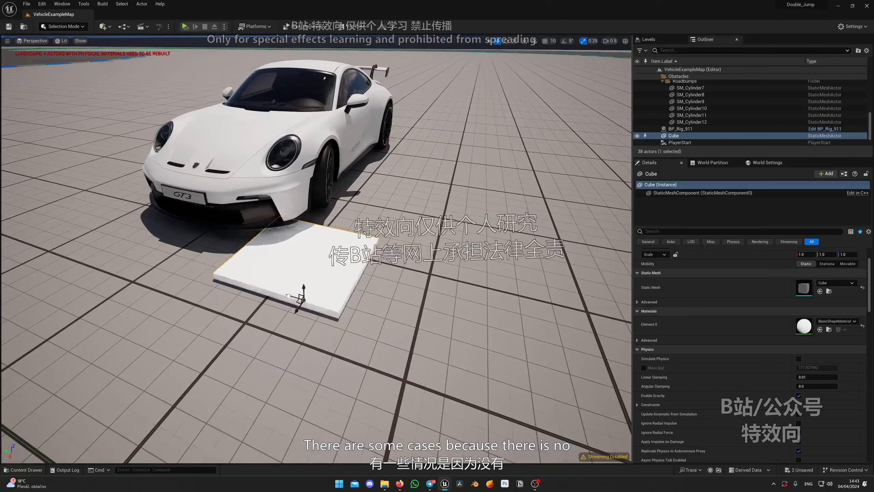
{"action": "left_click_drag", "start_coordinate": [289, 295], "coordinate": [385, 338]}
{"action": "key", "text": "w"}
{"action": "right_click_drag", "start_coordinate": [406, 293], "coordinate": [432, 270]}
{"action": "left_click_drag", "start_coordinate": [405, 332], "coordinate": [399, 224]}
{"action": "mouse_move", "coordinate": [414, 247]}
{"action": "right_mouse_down"}
{"action": "mouse_move", "coordinate": [410, 214]}
{"action": "mouse_move", "coordinate": [418, 237]}
{"action": "right_mouse_up"}
{"action": "key", "text": "w"}
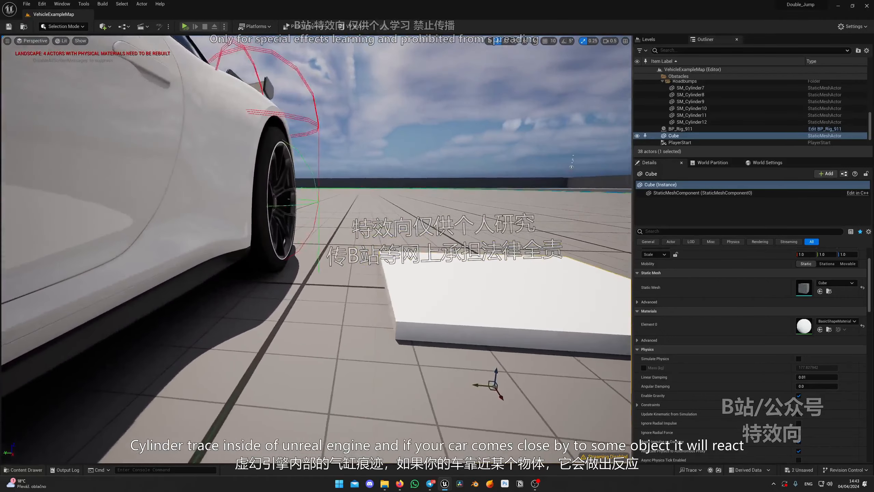
Step: Raise the cube and slide it sideways toward the rear wheel to test the sphere trace against a nearby object
{"action": "left_click_drag", "start_coordinate": [495, 373], "coordinate": [503, 322]}
{"action": "mouse_move", "coordinate": [502, 322]}
{"action": "right_mouse_down"}
{"action": "mouse_move", "coordinate": [496, 305]}
{"action": "mouse_move", "coordinate": [508, 305]}
{"action": "right_mouse_up"}
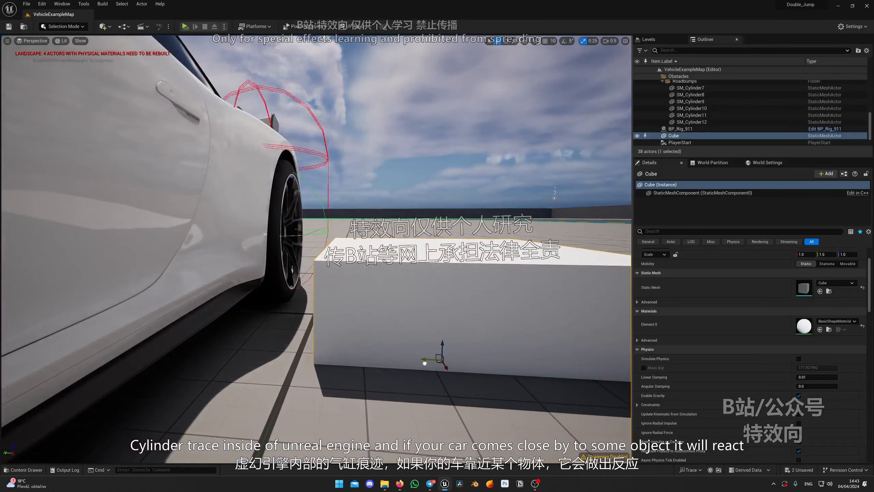
{"action": "key", "text": "a"}
{"action": "right_click_drag", "start_coordinate": [418, 362], "coordinate": [415, 348]}
{"action": "key", "text": "d"}
{"action": "key", "text": "a"}
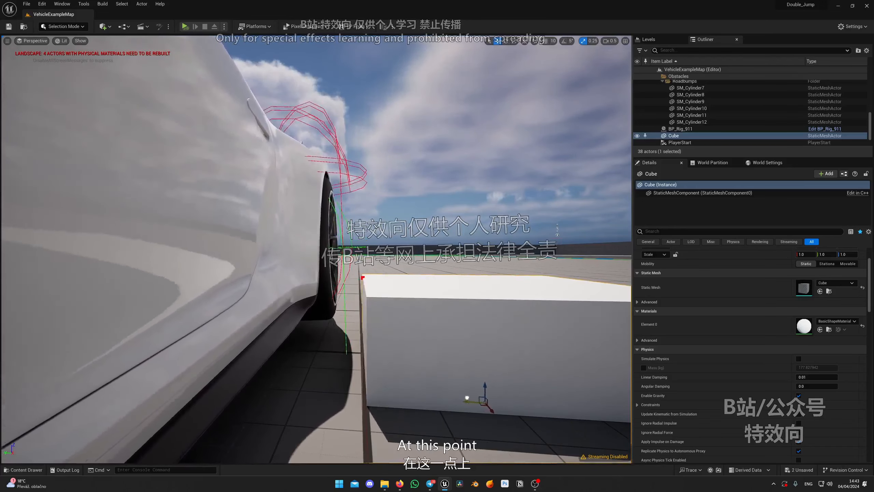
{"action": "mouse_move", "coordinate": [468, 398]}
{"action": "left_mouse_down"}
{"action": "mouse_move", "coordinate": [456, 397]}
{"action": "mouse_move", "coordinate": [485, 397]}
{"action": "mouse_move", "coordinate": [437, 398]}
{"action": "left_mouse_up"}
Step: Select the car and set its Wheels Trace Type to Line
{"action": "left_click", "coordinate": [248, 241]}
{"action": "left_click_drag", "start_coordinate": [248, 241], "coordinate": [217, 269], "text": "alt"}
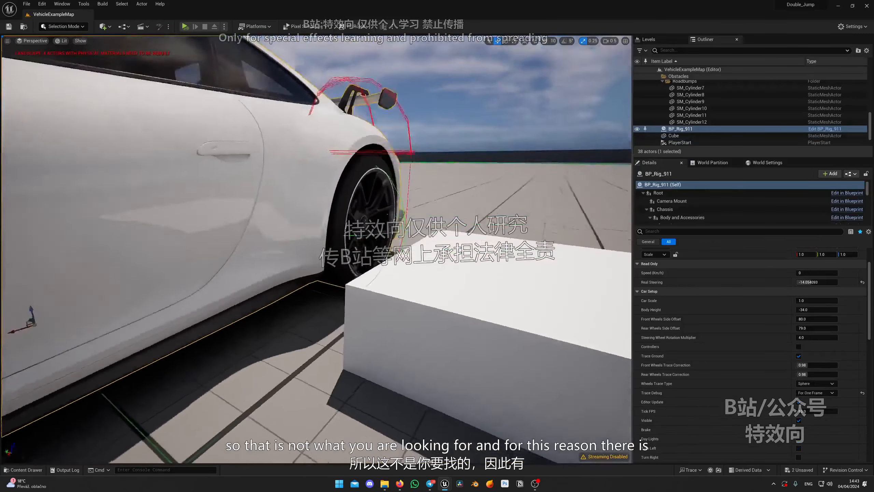
{"action": "right_click_drag", "start_coordinate": [317, 249], "coordinate": [315, 261]}
{"action": "right_click", "coordinate": [823, 386]}
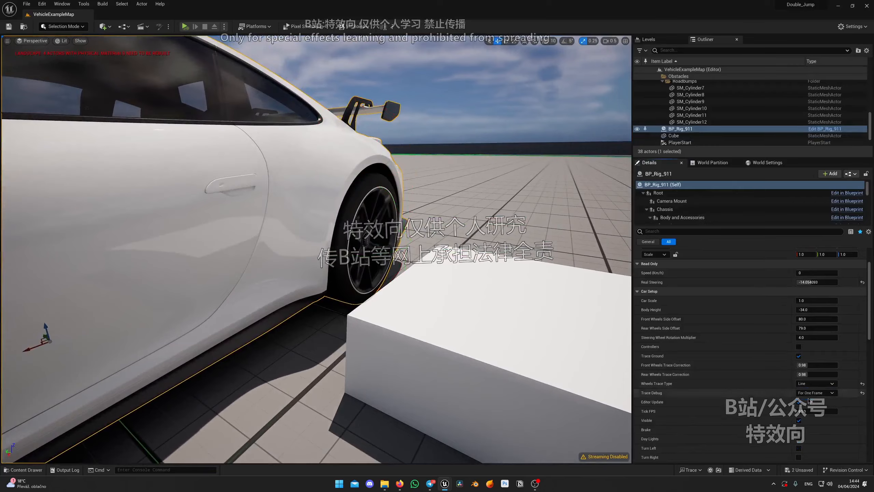
{"action": "right_click_drag", "start_coordinate": [517, 365], "coordinate": [537, 358]}
Step: Select the raised cube and slide it close against the side of the rear wheel to test the line trace
{"action": "left_click", "coordinate": [458, 320]}
{"action": "right_click_drag", "start_coordinate": [458, 320], "coordinate": [456, 306]}
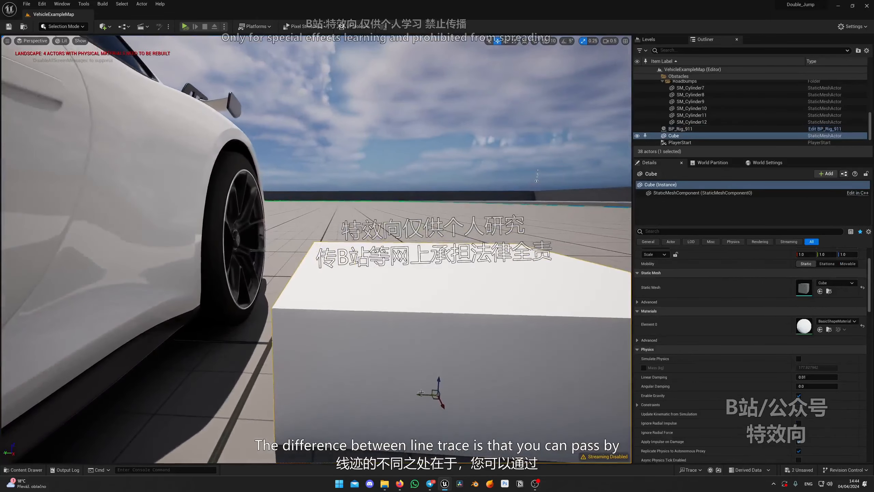
{"action": "left_click_drag", "start_coordinate": [399, 396], "coordinate": [372, 370]}
{"action": "right_click_drag", "start_coordinate": [372, 370], "coordinate": [362, 339]}
{"action": "right_click_drag", "start_coordinate": [491, 373], "coordinate": [522, 360]}
{"action": "scroll", "coordinate": [427, 396], "scroll_direction": "down", "scroll_amount": 3}
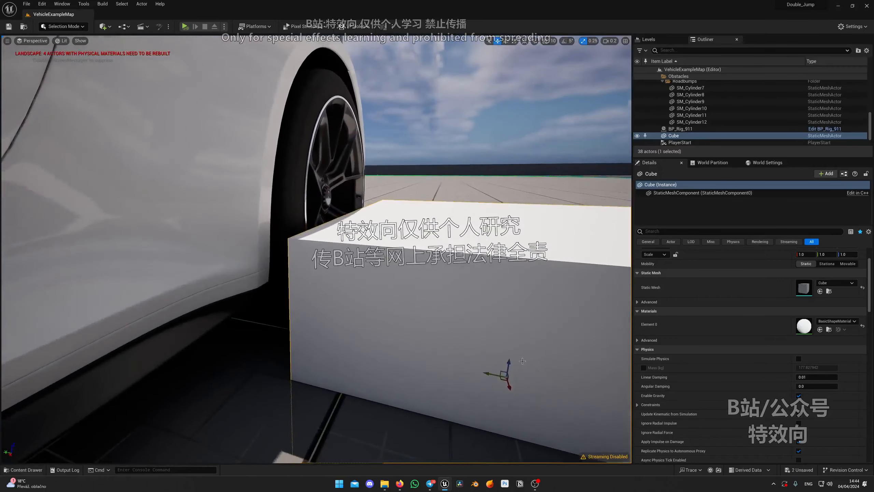
Step: Lower the cube into the ground as a shallow slab and place it under the rear wheel
{"action": "left_click_drag", "start_coordinate": [510, 363], "coordinate": [494, 423]}
{"action": "right_click_drag", "start_coordinate": [493, 423], "coordinate": [391, 387]}
{"action": "scroll", "coordinate": [458, 418], "scroll_direction": "up", "scroll_amount": 3}
{"action": "left_click_drag", "start_coordinate": [374, 396], "coordinate": [403, 371]}
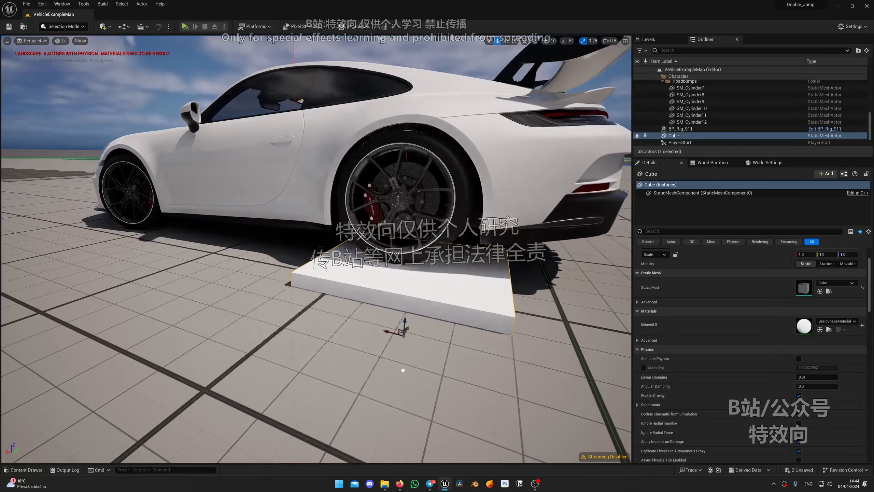
{"action": "right_click_drag", "start_coordinate": [402, 370], "coordinate": [409, 310]}
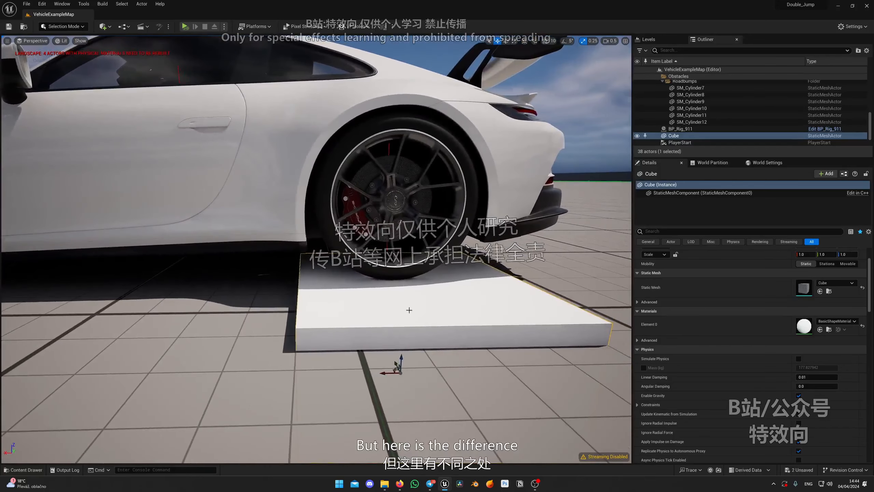
Step: Slide the slab forward and back at the rear wheel to test the line trace at the wheel's centre
{"action": "left_click_drag", "start_coordinate": [372, 373], "coordinate": [206, 373]}
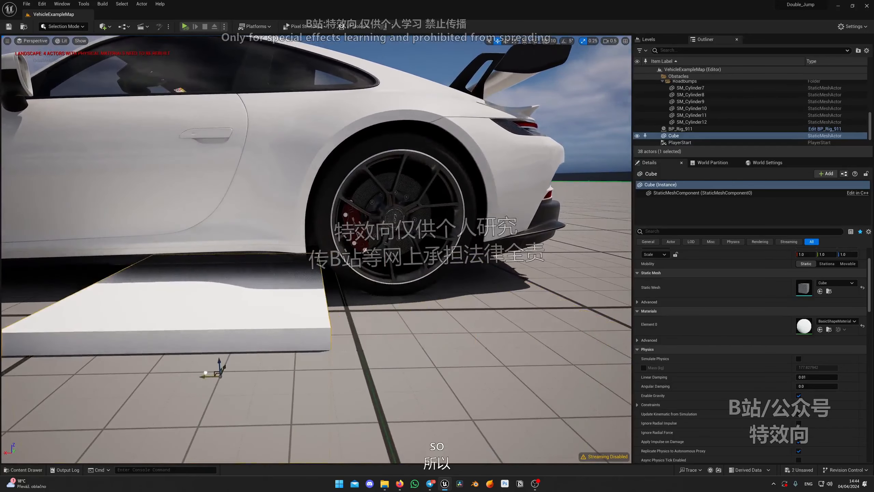
{"action": "mouse_move", "coordinate": [271, 378]}
{"action": "right_mouse_down"}
{"action": "mouse_move", "coordinate": [265, 355]}
{"action": "mouse_move", "coordinate": [263, 370]}
{"action": "right_mouse_up"}
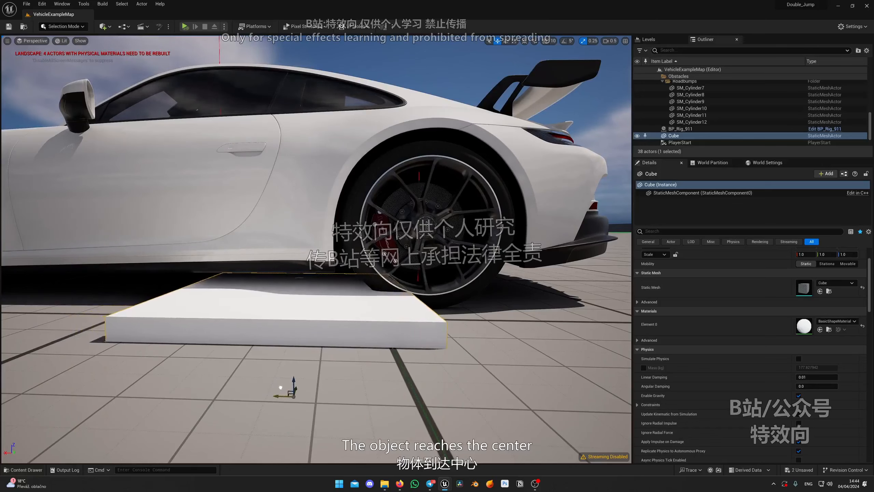
{"action": "left_click_drag", "start_coordinate": [301, 385], "coordinate": [262, 375]}
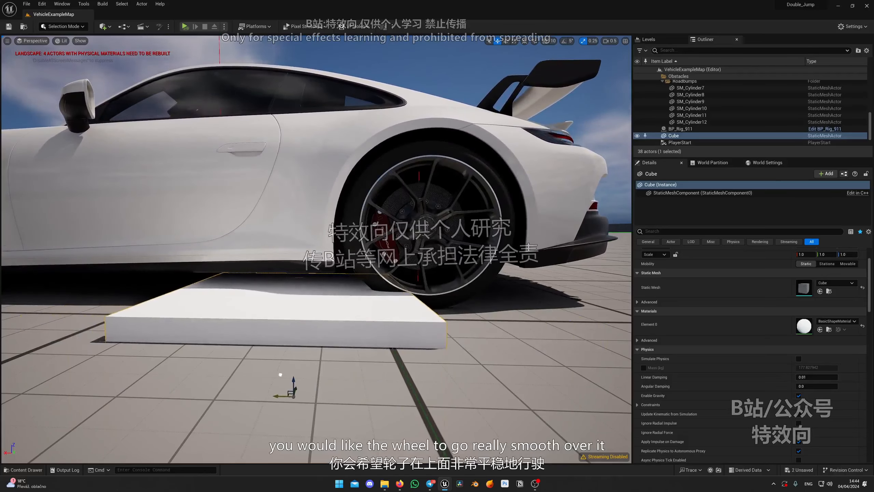
{"action": "scroll", "coordinate": [273, 338], "scroll_direction": "down", "scroll_amount": 10}
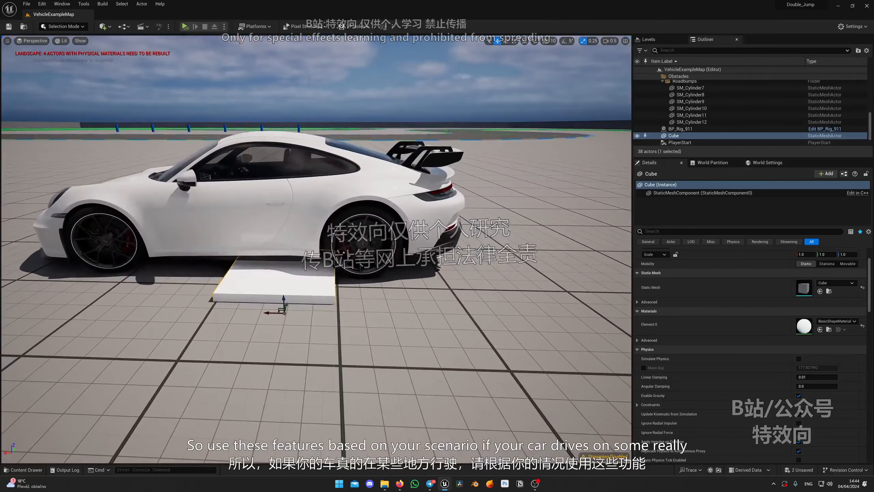
{"action": "mouse_move", "coordinate": [286, 304]}
{"action": "left_mouse_down"}
{"action": "mouse_move", "coordinate": [275, 360]}
{"action": "mouse_move", "coordinate": [286, 305]}
{"action": "left_mouse_up"}
{"action": "key", "text": "w"}
{"action": "right_click_drag", "start_coordinate": [286, 305], "coordinate": [265, 281]}
{"action": "right_click_drag", "start_coordinate": [398, 257], "coordinate": [381, 257]}
{"action": "key", "text": "d"}
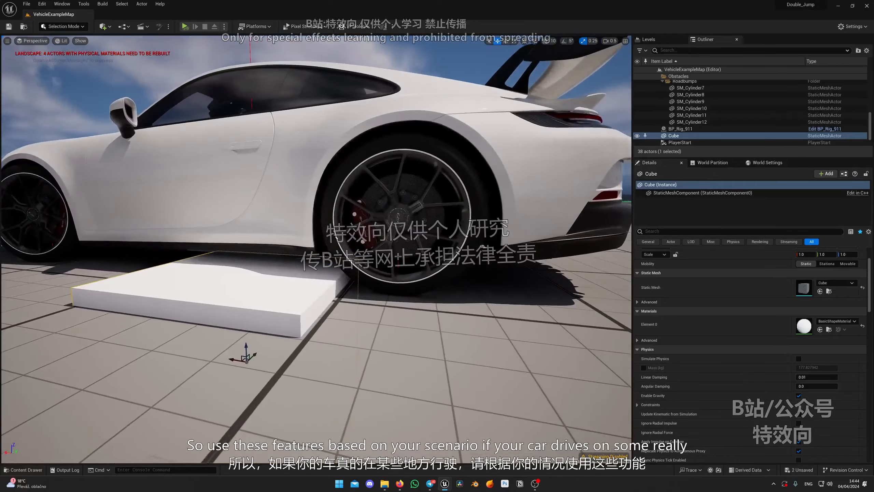
Step: Move the cube out beside the car, raise it into a tall block and bring it next to the rear wheel
{"action": "key", "text": "a"}
{"action": "right_click_drag", "start_coordinate": [322, 209], "coordinate": [384, 238]}
{"action": "left_click_drag", "start_coordinate": [143, 359], "coordinate": [232, 412]}
{"action": "right_click_drag", "start_coordinate": [302, 336], "coordinate": [300, 275]}
{"action": "left_click_drag", "start_coordinate": [392, 318], "coordinate": [400, 253]}
{"action": "right_click_drag", "start_coordinate": [450, 276], "coordinate": [461, 247]}
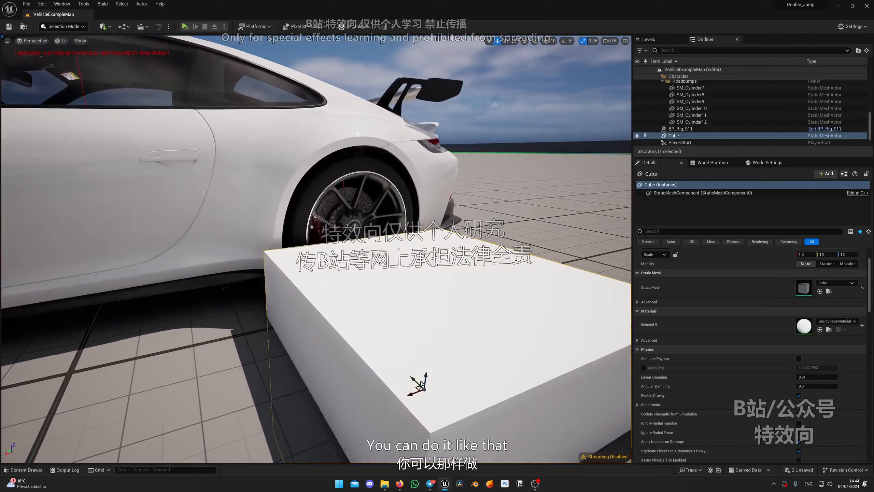
{"action": "right_click_drag", "start_coordinate": [411, 380], "coordinate": [394, 331]}
{"action": "mouse_move", "coordinate": [393, 331]}
{"action": "left_mouse_down"}
{"action": "mouse_move", "coordinate": [412, 334]}
{"action": "mouse_move", "coordinate": [405, 333]}
{"action": "left_mouse_up"}
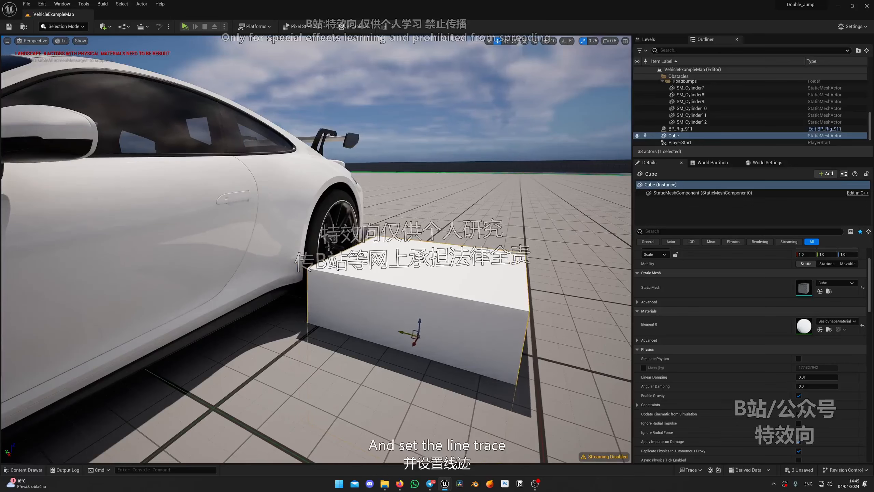
Step: Lower the cube and move it away from the car's side
{"action": "left_click", "coordinate": [304, 277]}
{"action": "right_click_drag", "start_coordinate": [304, 276], "coordinate": [320, 276]}
{"action": "left_click", "coordinate": [392, 316]}
{"action": "mouse_move", "coordinate": [392, 316]}
{"action": "right_mouse_down"}
{"action": "mouse_move", "coordinate": [379, 320]}
{"action": "mouse_move", "coordinate": [392, 316]}
{"action": "right_mouse_up"}
{"action": "left_click_drag", "start_coordinate": [391, 316], "coordinate": [463, 365]}
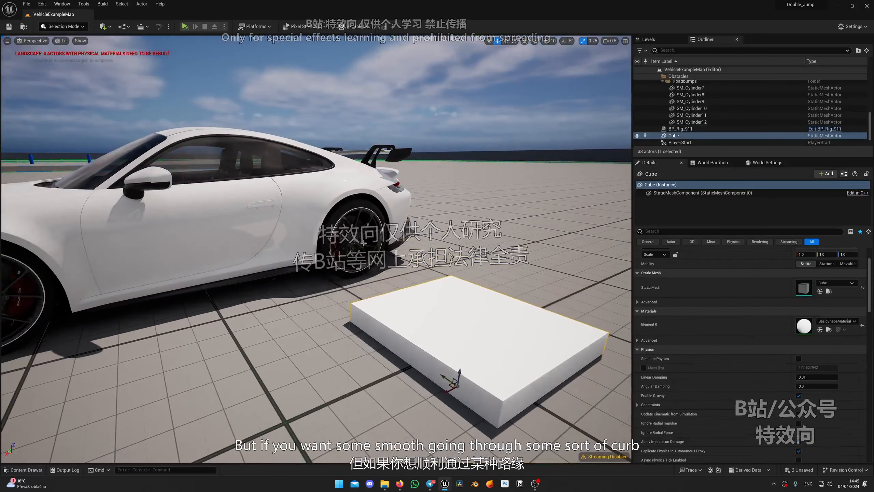
Step: Select the car and set its Wheels Trace Type back to Sphere
{"action": "left_click", "coordinate": [385, 220]}
{"action": "right_click_drag", "start_coordinate": [385, 221], "coordinate": [351, 214]}
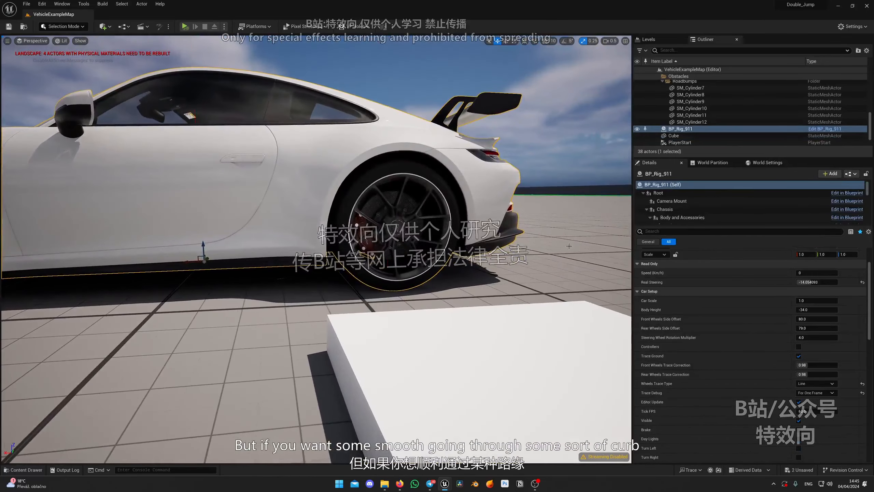
{"action": "right_click_drag", "start_coordinate": [493, 238], "coordinate": [406, 237]}
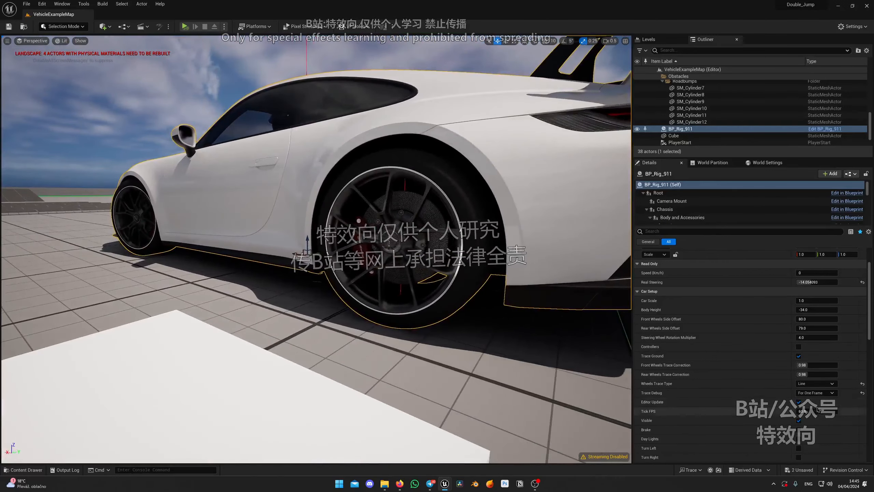
{"action": "left_click", "coordinate": [816, 393]}
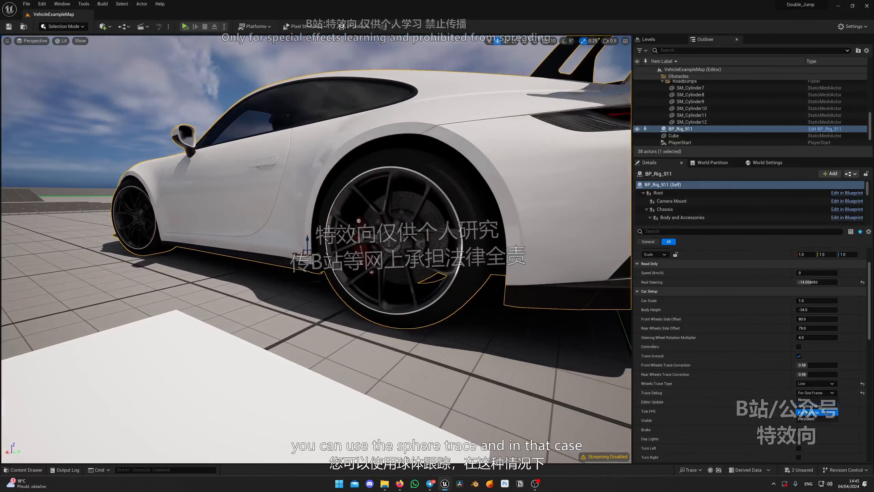
{"action": "left_click", "coordinate": [816, 384]}
{"action": "left_click", "coordinate": [814, 396]}
{"action": "mouse_move", "coordinate": [482, 242]}
{"action": "right_mouse_down"}
{"action": "mouse_move", "coordinate": [447, 262]}
{"action": "mouse_move", "coordinate": [458, 259]}
{"action": "right_mouse_up"}
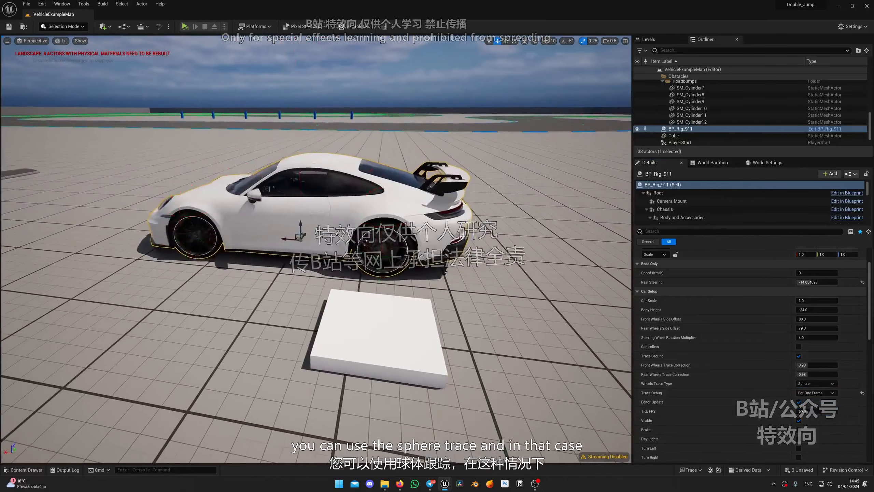
Step: Move the cube to the rear wheel and slide it backward out from under the tyre to test the sphere trace
{"action": "left_click", "coordinate": [368, 361]}
{"action": "left_click_drag", "start_coordinate": [370, 362], "coordinate": [443, 318]}
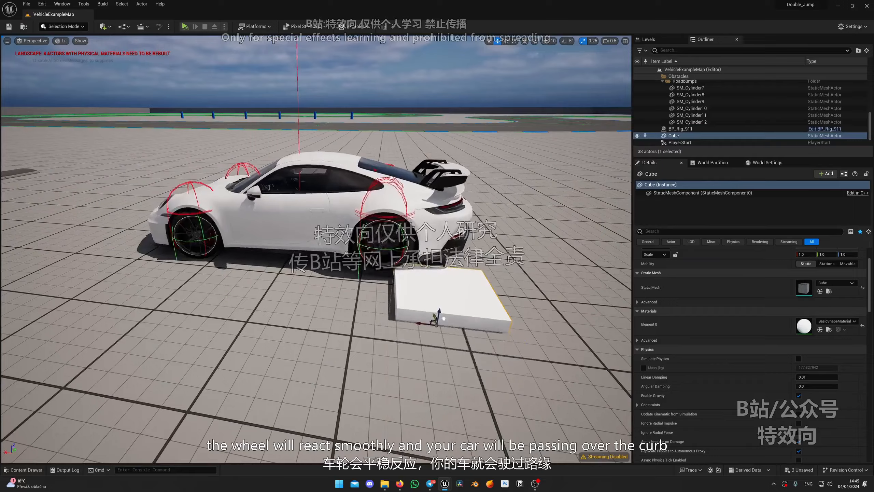
{"action": "mouse_move", "coordinate": [419, 377]}
{"action": "right_mouse_down"}
{"action": "mouse_move", "coordinate": [421, 359]}
{"action": "mouse_move", "coordinate": [419, 376]}
{"action": "right_mouse_up"}
{"action": "key", "text": "w"}
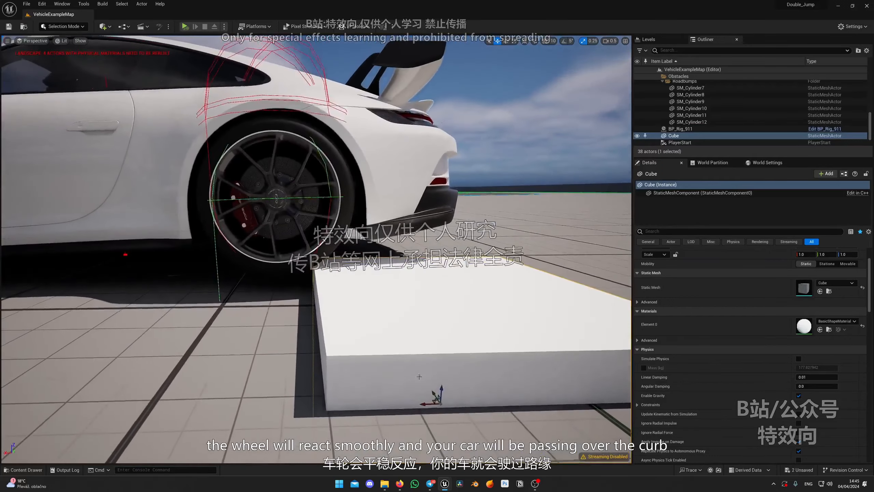
{"action": "left_click_drag", "start_coordinate": [423, 404], "coordinate": [488, 384]}
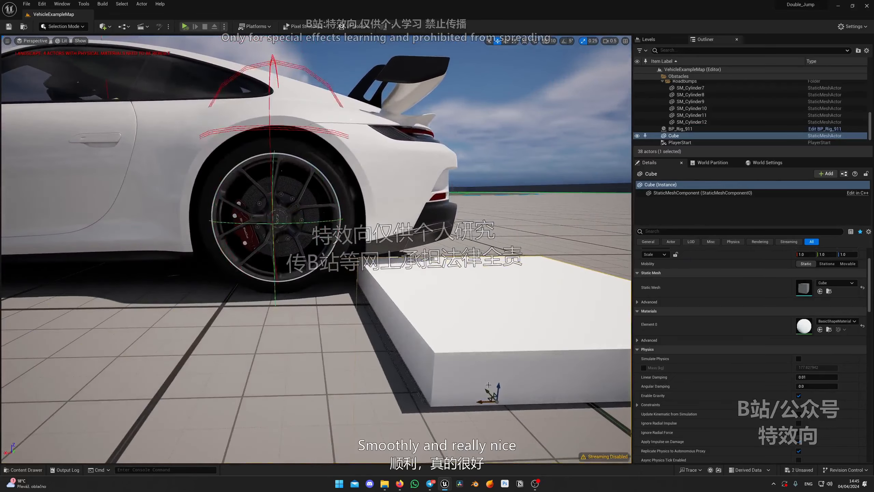
Step: Select the car and slide it back and forth along its length against the cube behind the rear wheel
{"action": "right_click_drag", "start_coordinate": [488, 385], "coordinate": [482, 378]}
{"action": "key", "text": "s"}
{"action": "left_click", "coordinate": [300, 165]}
{"action": "right_click_drag", "start_coordinate": [299, 166], "coordinate": [279, 169]}
{"action": "key", "text": "s"}
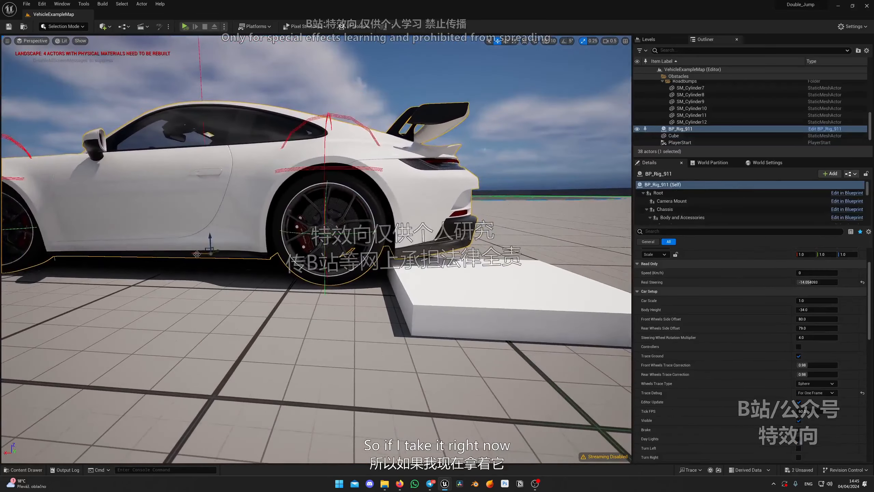
{"action": "left_click_drag", "start_coordinate": [196, 254], "coordinate": [200, 255]}
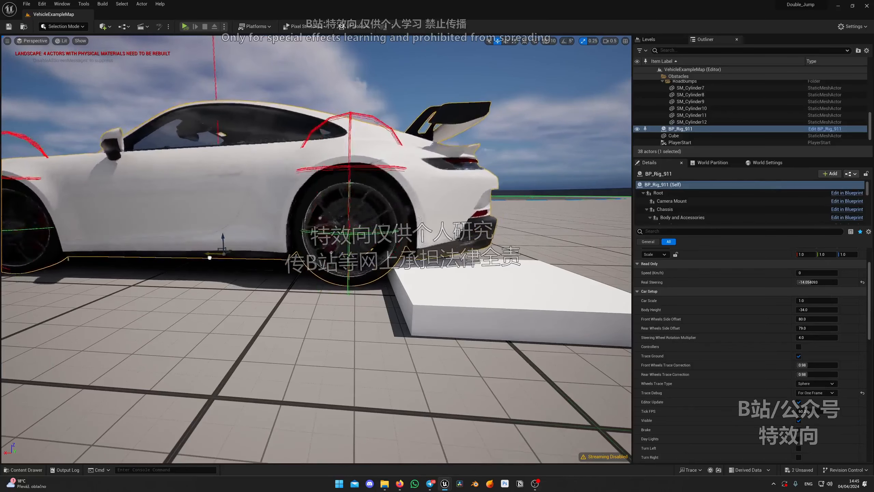
{"action": "left_click_drag", "start_coordinate": [208, 257], "coordinate": [170, 294]}
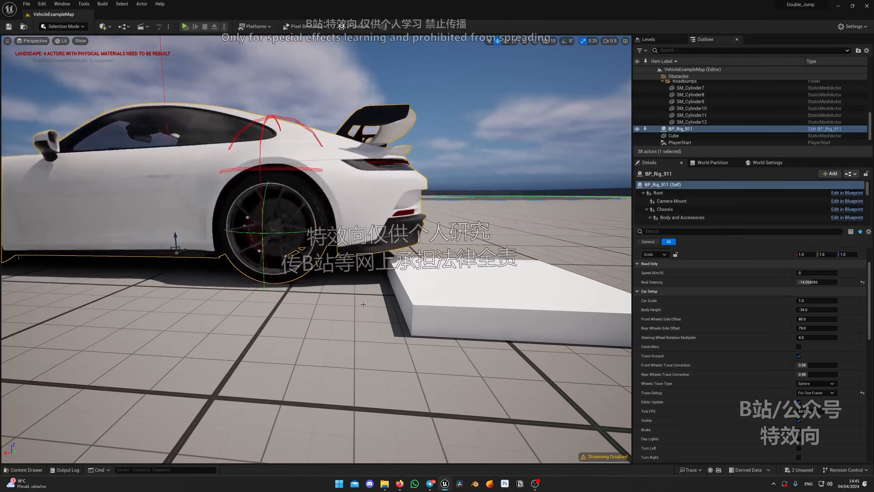
Step: Delete the cube, reselect the car and view its Trace Debug options
{"action": "left_click", "coordinate": [460, 313]}
{"action": "key", "text": "Delete"}
{"action": "left_click", "coordinate": [374, 221]}
{"action": "right_click_drag", "start_coordinate": [374, 220], "coordinate": [429, 221]}
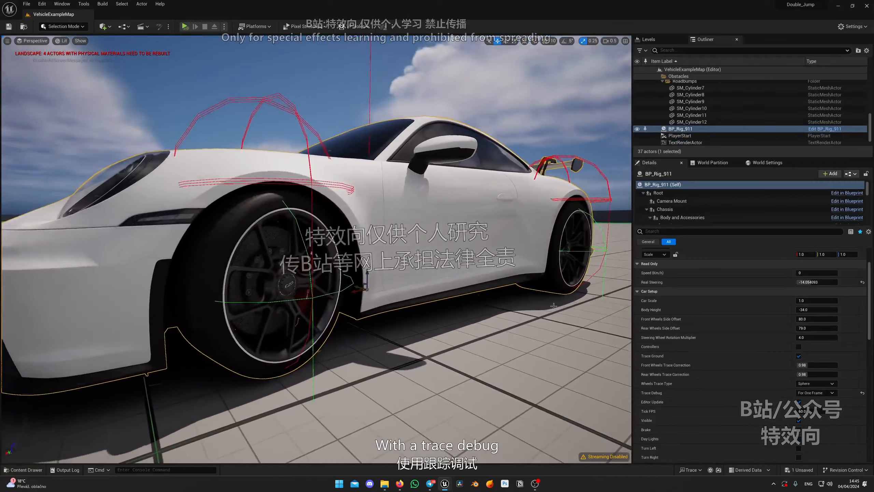
{"action": "left_click", "coordinate": [821, 394]}
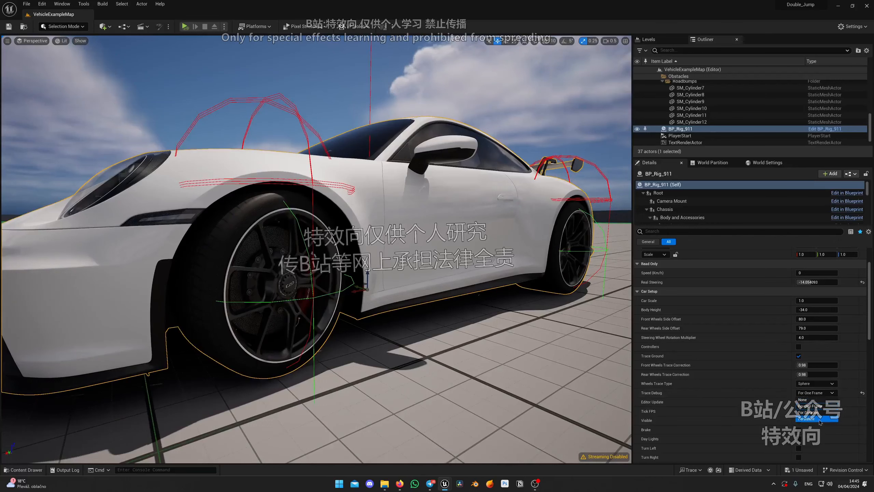
{"action": "right_click_drag", "start_coordinate": [347, 257], "coordinate": [345, 250]}
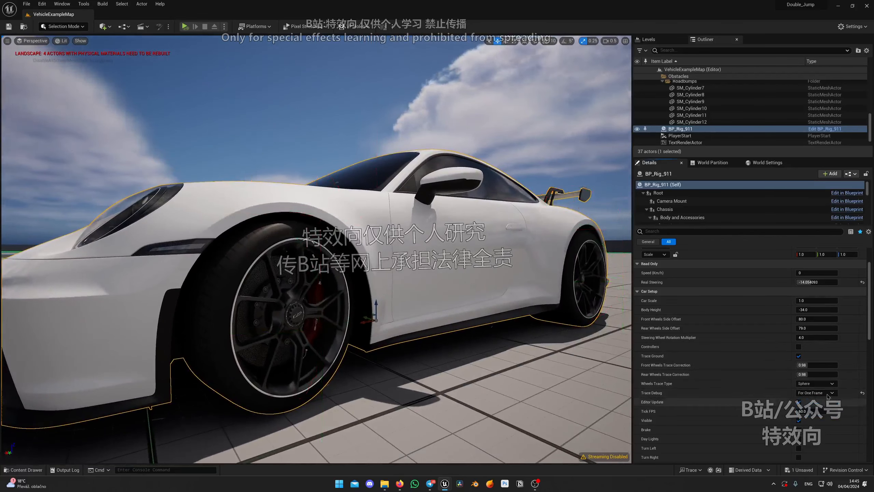
Step: Set the car's Trace Debug to None
{"action": "key", "text": "a"}
{"action": "right_click_drag", "start_coordinate": [392, 233], "coordinate": [408, 227]}
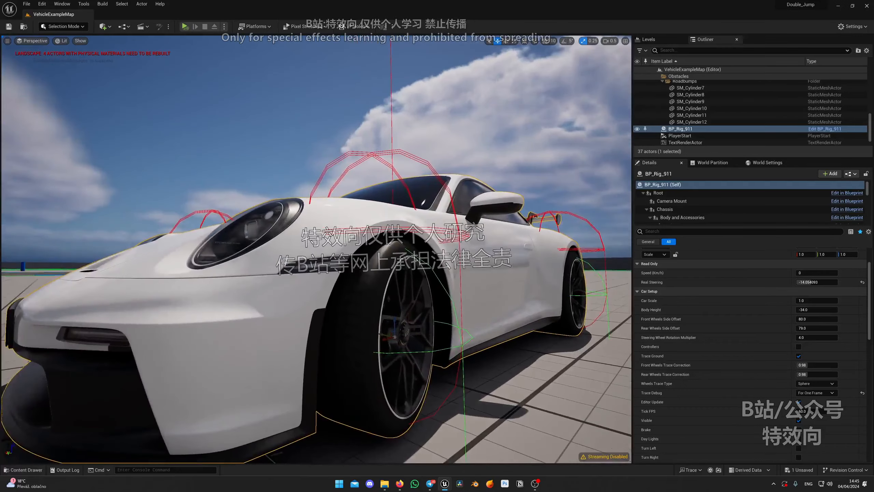
{"action": "mouse_move", "coordinate": [247, 160]}
{"action": "right_mouse_down"}
{"action": "mouse_move", "coordinate": [257, 171]}
{"action": "mouse_move", "coordinate": [250, 172]}
{"action": "right_mouse_up"}
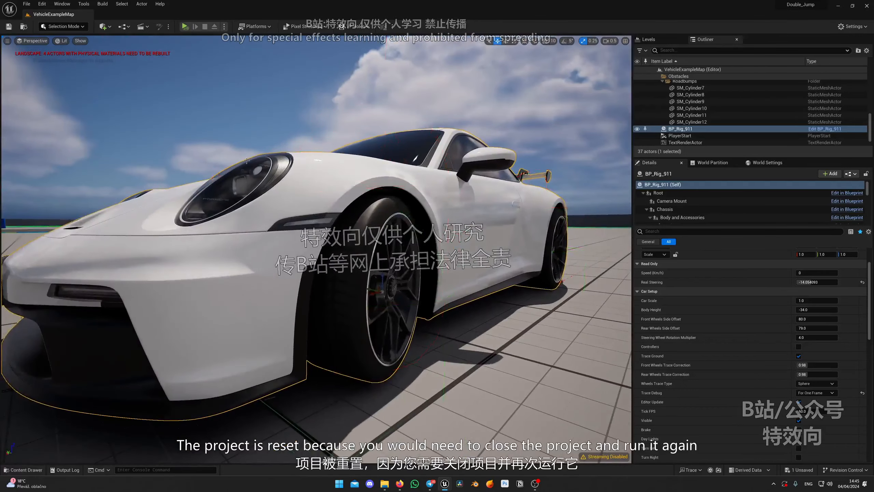
{"action": "left_click", "coordinate": [818, 393]}
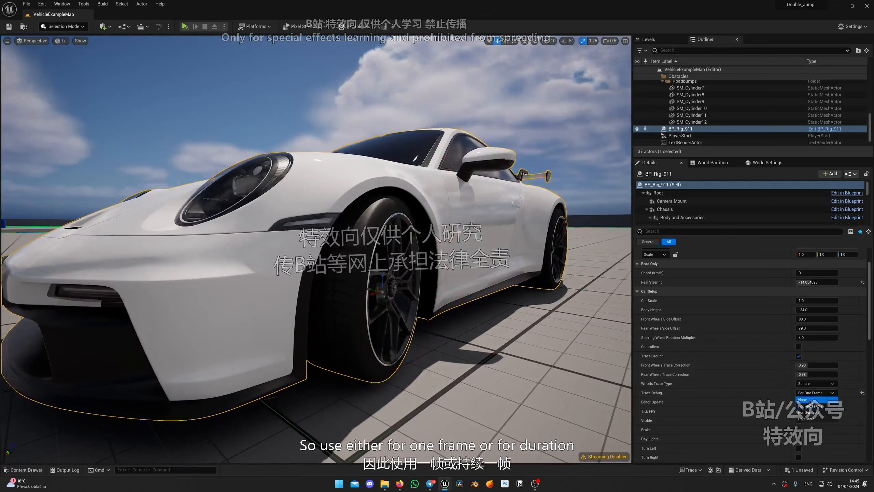
{"action": "left_click", "coordinate": [811, 401]}
Step: Preview the car in the Path Tracing view mode and turn off its Editor Update option
{"action": "right_click_drag", "start_coordinate": [365, 262], "coordinate": [333, 257]}
{"action": "right_click_drag", "start_coordinate": [541, 328], "coordinate": [536, 349]}
{"action": "right_click_drag", "start_coordinate": [332, 281], "coordinate": [348, 291]}
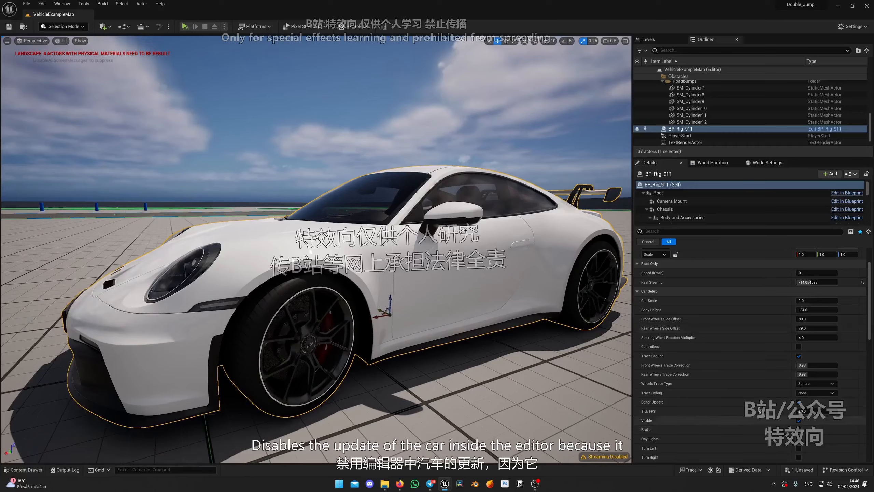
{"action": "right_click_drag", "start_coordinate": [478, 312], "coordinate": [417, 276]}
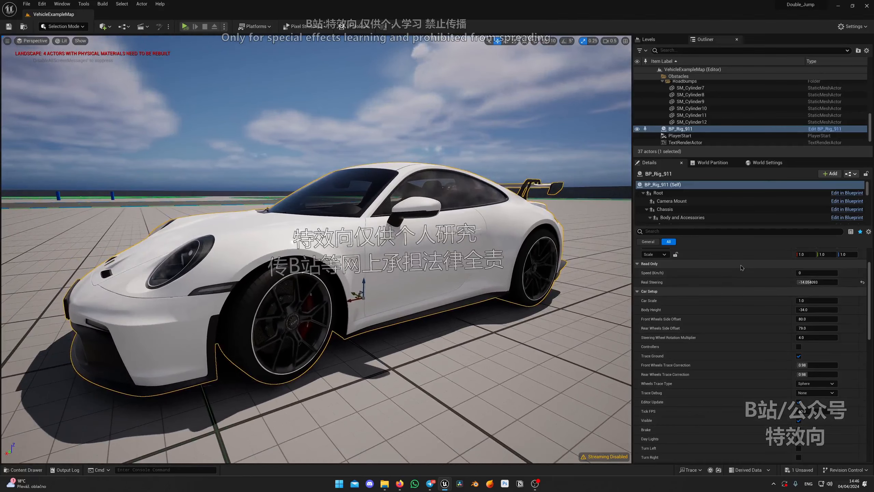
{"action": "mouse_move", "coordinate": [565, 337]}
{"action": "right_mouse_down"}
{"action": "mouse_move", "coordinate": [465, 336]}
{"action": "mouse_move", "coordinate": [558, 338]}
{"action": "right_mouse_up"}
{"action": "right_click_drag", "start_coordinate": [510, 364], "coordinate": [540, 364]}
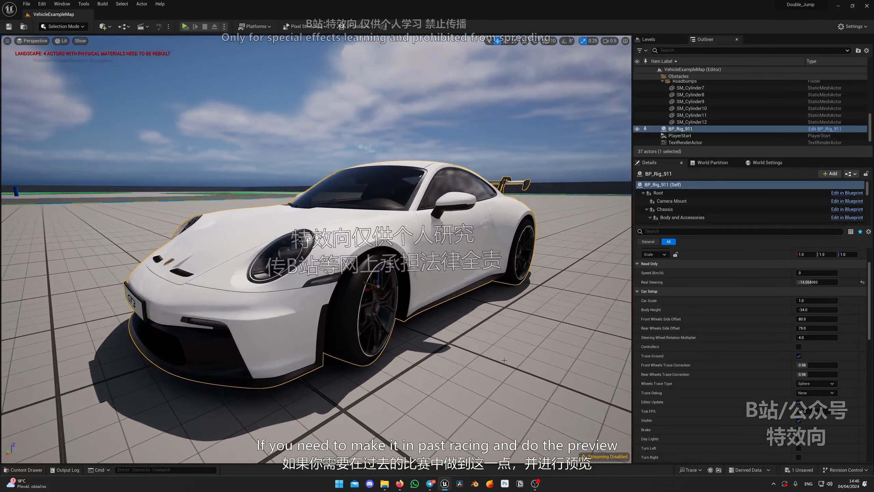
{"action": "left_click", "coordinate": [61, 41]}
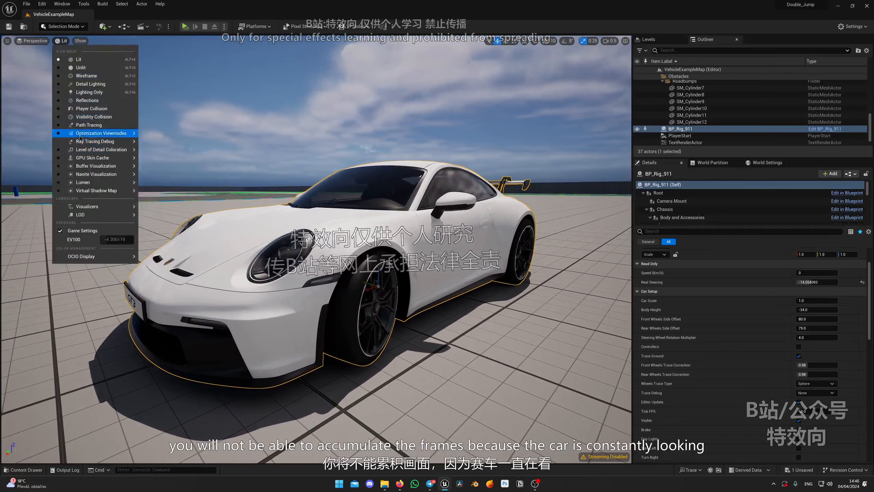
{"action": "left_click", "coordinate": [87, 124]}
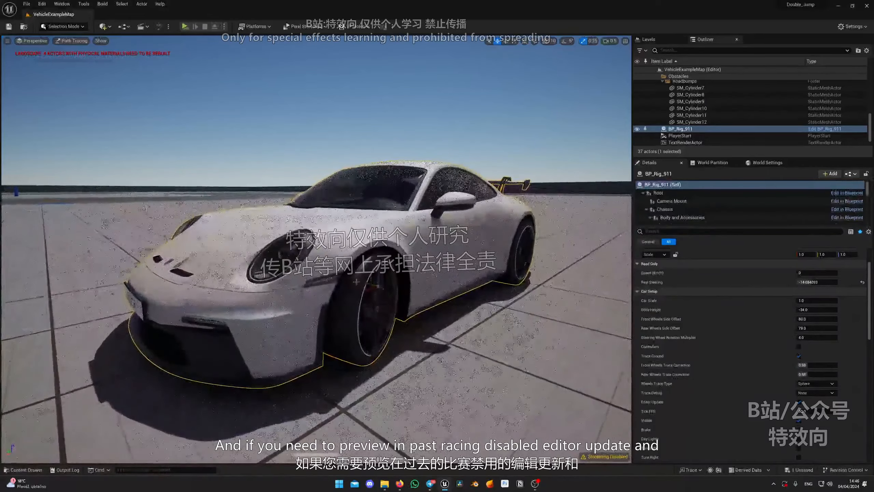
{"action": "left_click", "coordinate": [799, 402]}
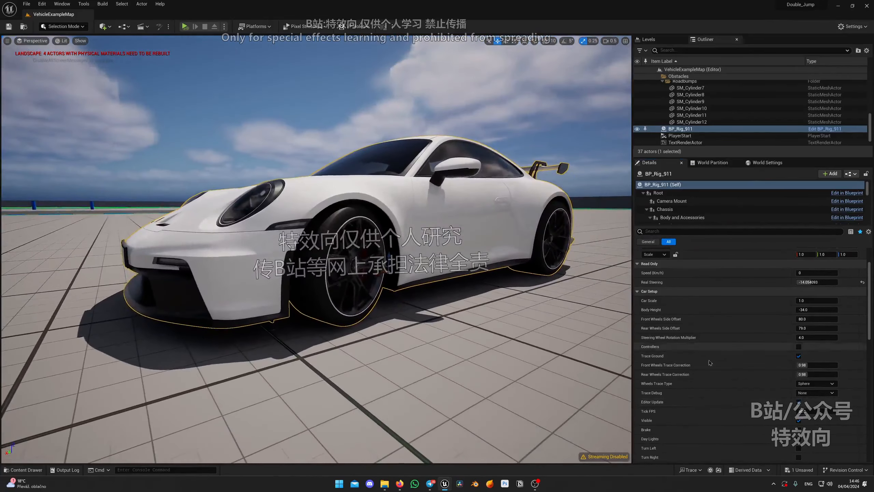
Step: Set the car's Tick FPS to 120 and look over the car
{"action": "scroll", "coordinate": [647, 395], "scroll_direction": "down", "scroll_amount": 2}
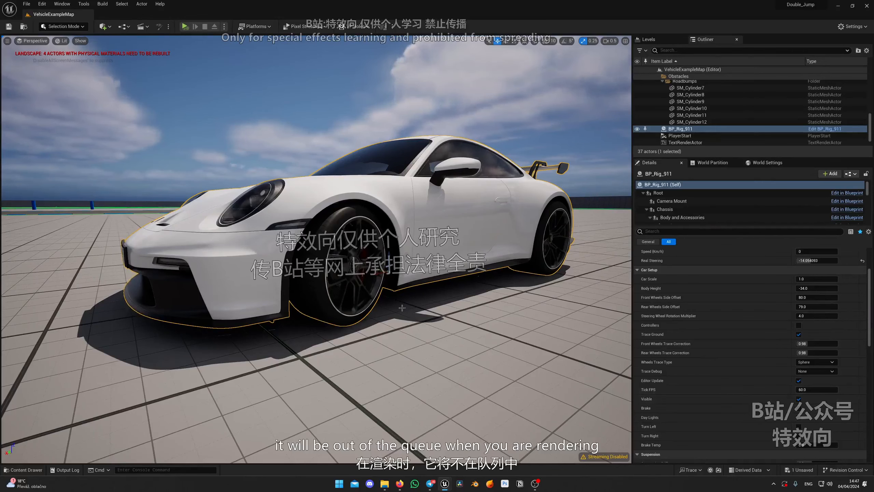
{"action": "right_click_drag", "start_coordinate": [441, 286], "coordinate": [397, 272]}
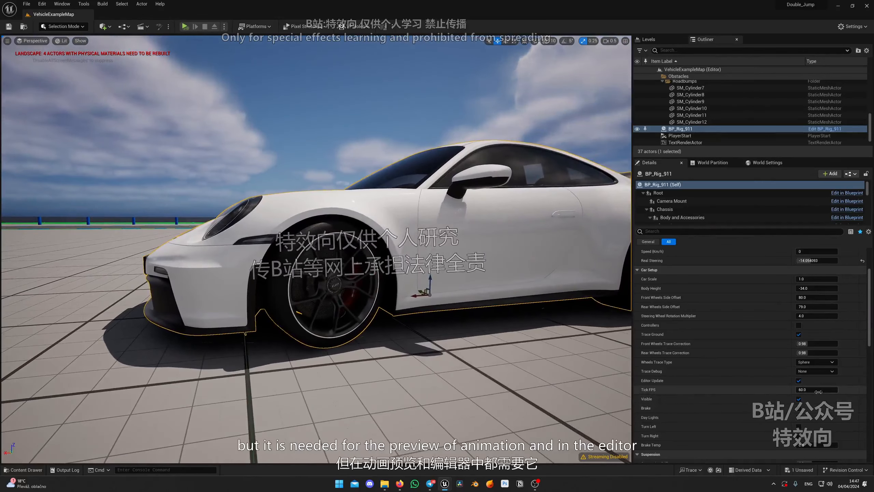
{"action": "key", "text": "s"}
{"action": "right_click_drag", "start_coordinate": [428, 283], "coordinate": [447, 280]}
{"action": "key", "text": "w"}
{"action": "key", "text": "a"}
{"action": "key", "text": "d"}
{"action": "right_click_drag", "start_coordinate": [430, 218], "coordinate": [402, 245]}
{"action": "key", "text": "e"}
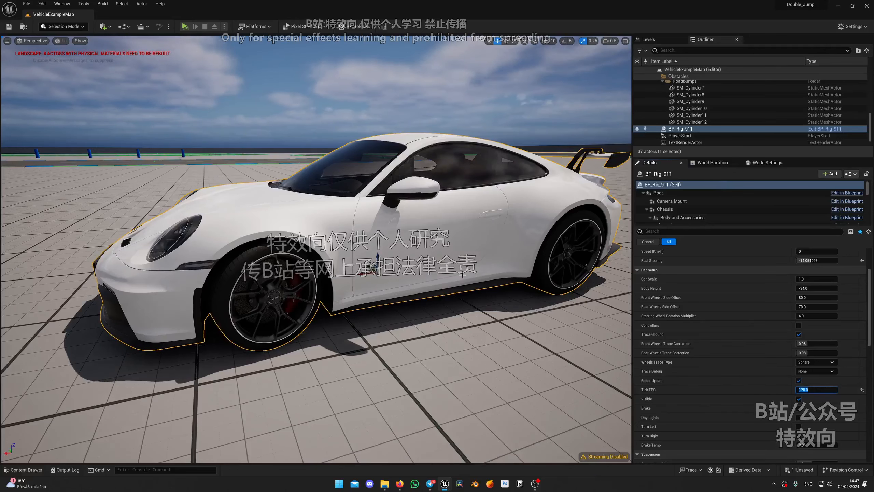
Step: View the car from the side and set its Tick FPS back to 60
{"action": "right_click_drag", "start_coordinate": [216, 322], "coordinate": [156, 306]}
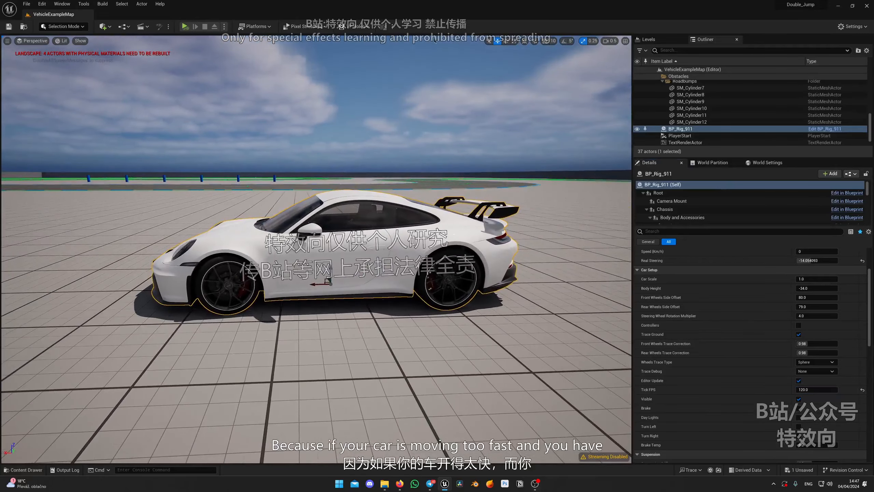
{"action": "right_click_drag", "start_coordinate": [546, 178], "coordinate": [535, 174]}
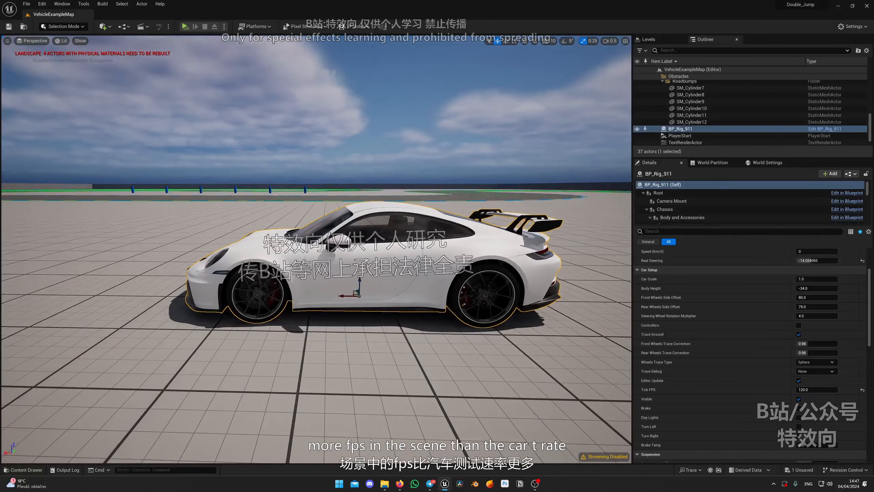
{"action": "key", "text": "w"}
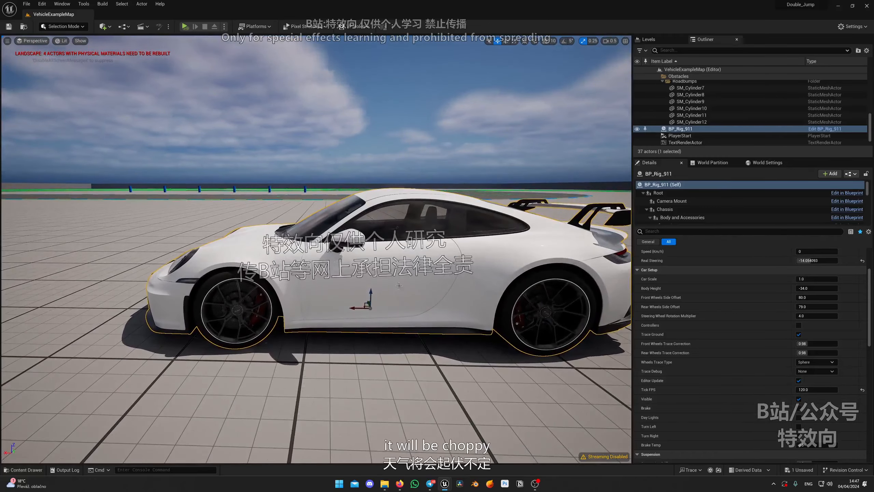
{"action": "left_click", "coordinate": [813, 388]}
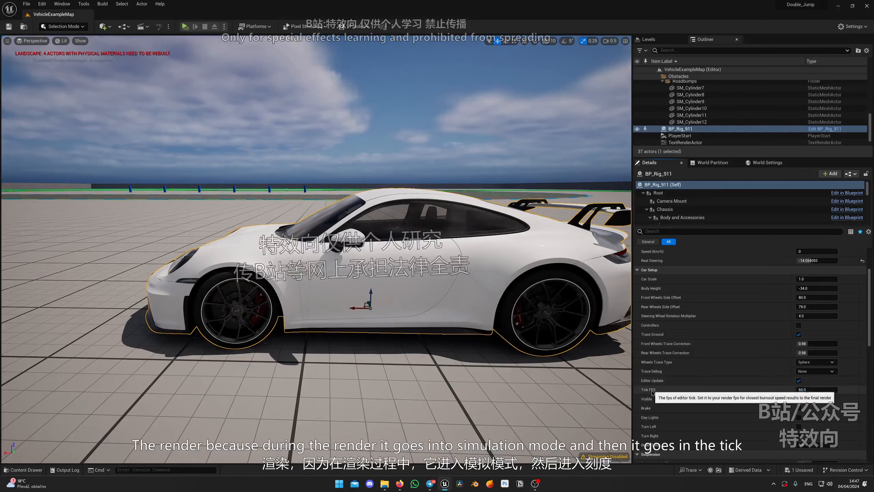
{"action": "left_click", "coordinate": [480, 341]}
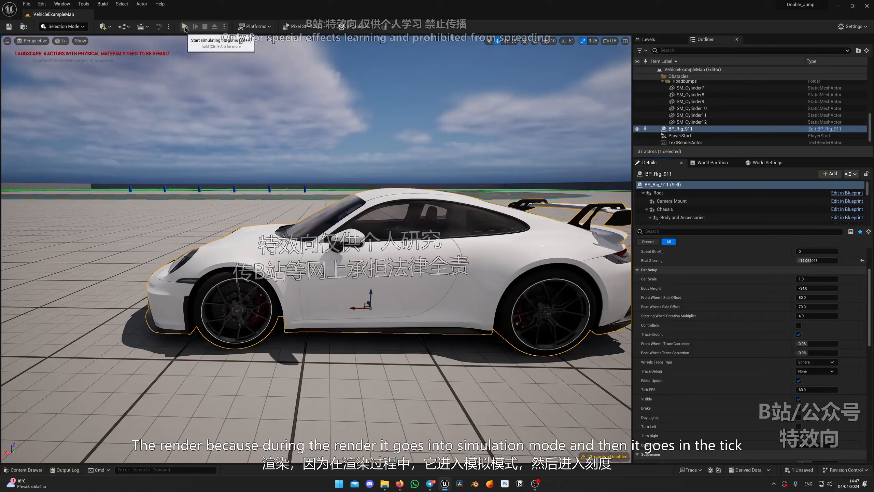
{"action": "left_click", "coordinate": [185, 27]}
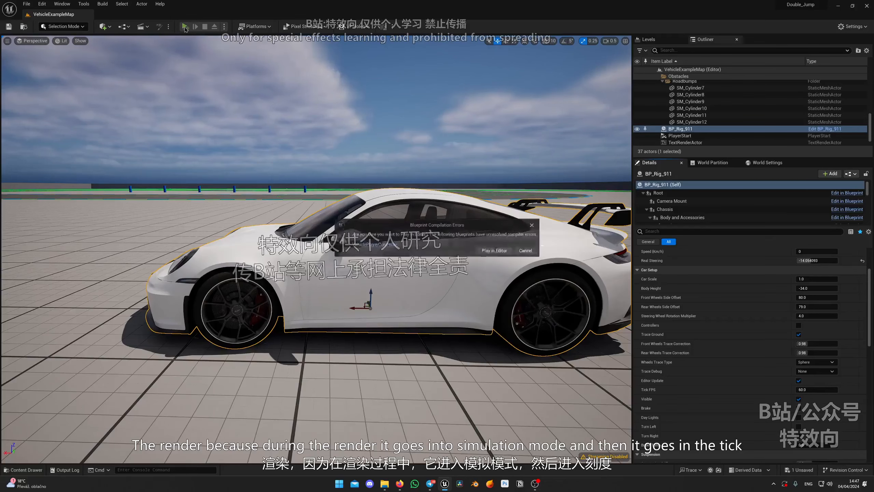
{"action": "left_click", "coordinate": [523, 250]}
{"action": "left_click", "coordinate": [837, 8]}
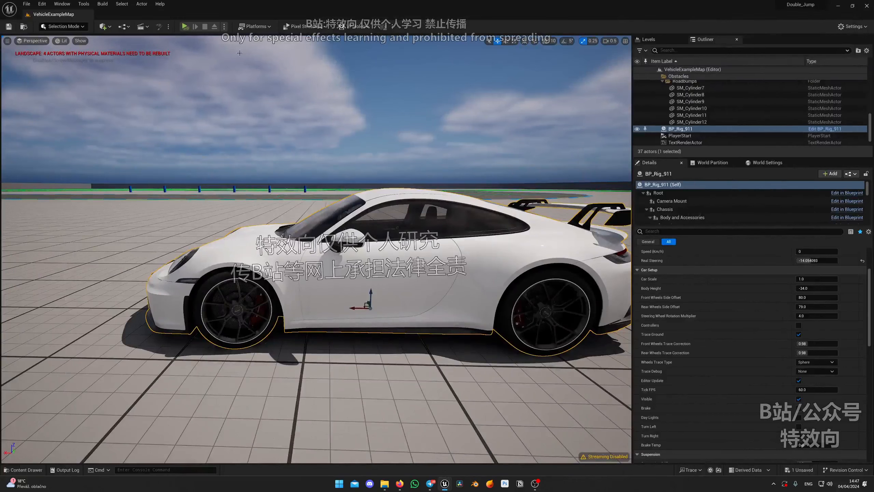
Step: Play the level in the editor despite the blueprint compilation errors, look around the car and stop the session
{"action": "left_click", "coordinate": [184, 27]}
{"action": "left_click", "coordinate": [505, 251]}
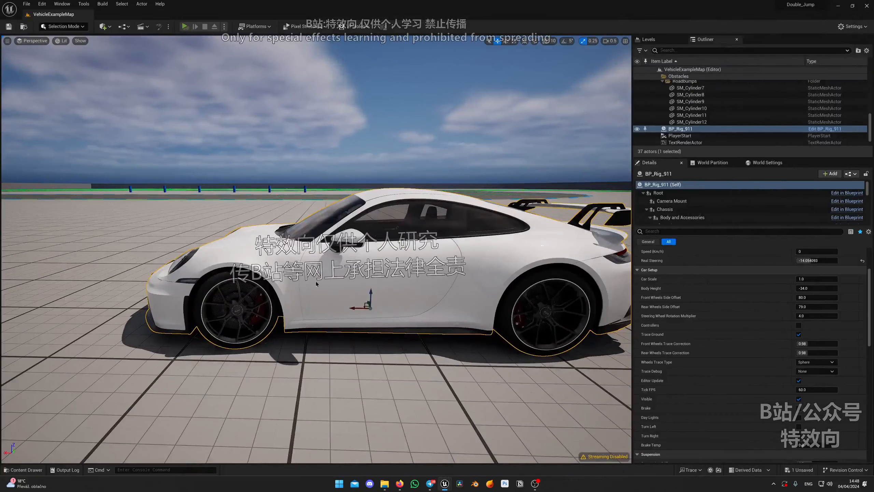
{"action": "right_click_drag", "start_coordinate": [358, 245], "coordinate": [396, 253]}
{"action": "left_click_drag", "start_coordinate": [394, 288], "coordinate": [308, 285]}
{"action": "right_click_drag", "start_coordinate": [308, 285], "coordinate": [362, 279]}
{"action": "left_click_drag", "start_coordinate": [363, 279], "coordinate": [413, 265]}
{"action": "right_click_drag", "start_coordinate": [413, 266], "coordinate": [367, 247]}
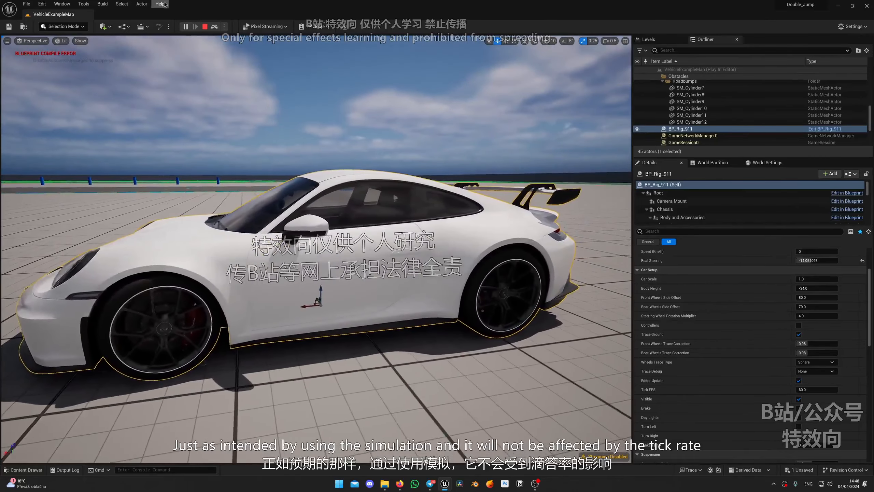
{"action": "left_click", "coordinate": [206, 28]}
Step: Switch the car's Visible option off and on several times, leaving it enabled
{"action": "right_click_drag", "start_coordinate": [425, 307], "coordinate": [396, 304]}
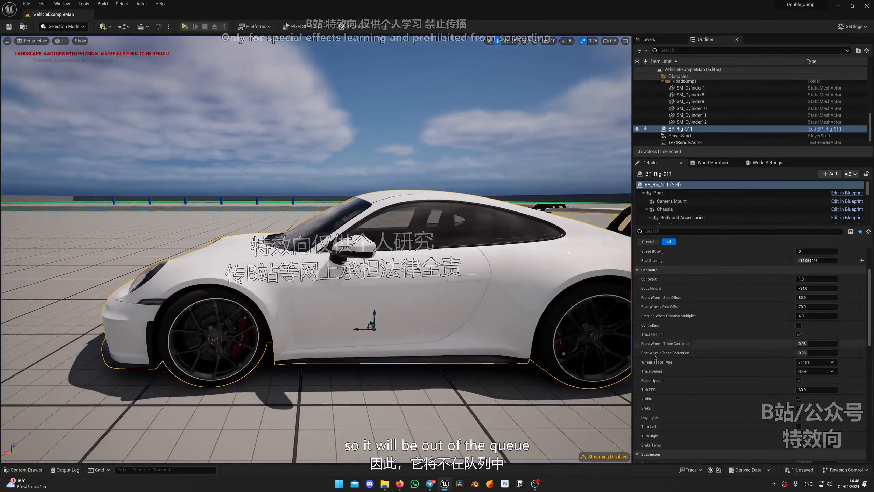
{"action": "scroll", "coordinate": [656, 358], "scroll_direction": "down", "scroll_amount": 2}
{"action": "right_click_drag", "start_coordinate": [514, 362], "coordinate": [458, 349]}
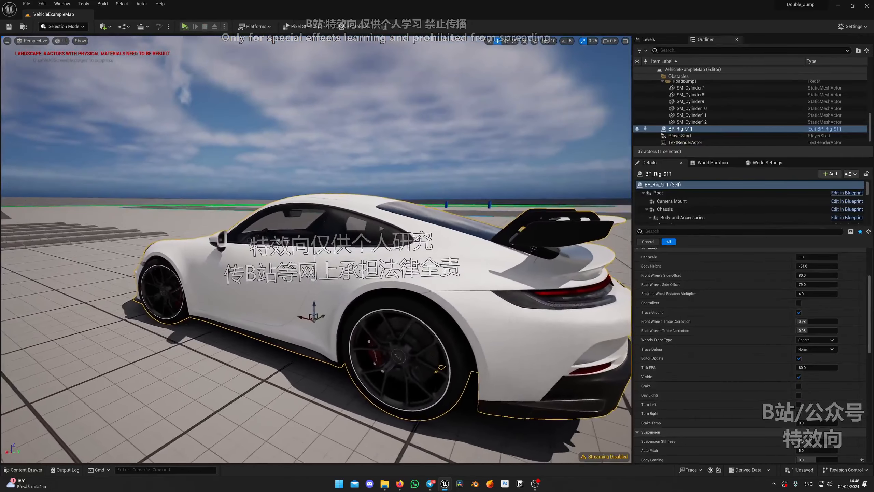
{"action": "left_click", "coordinate": [799, 376]}
{"action": "left_click", "coordinate": [799, 377]}
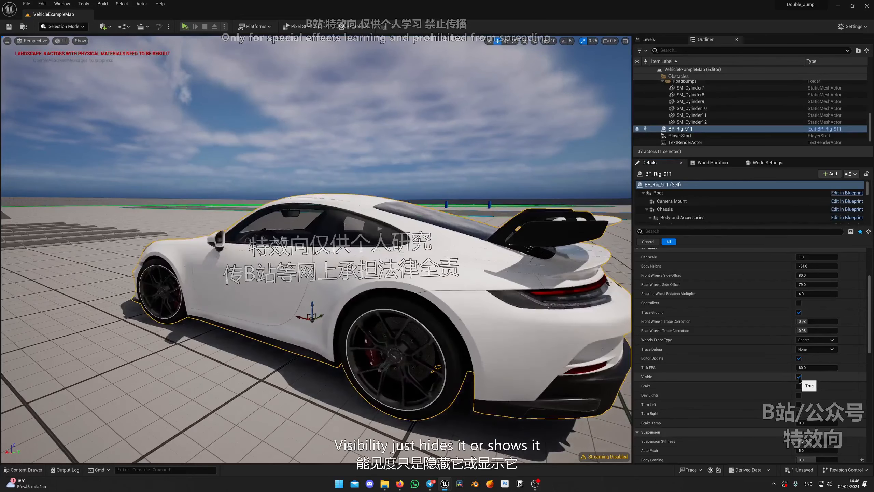
{"action": "left_click", "coordinate": [799, 377]}
{"action": "left_click", "coordinate": [799, 377]}
{"action": "left_click", "coordinate": [799, 377]}
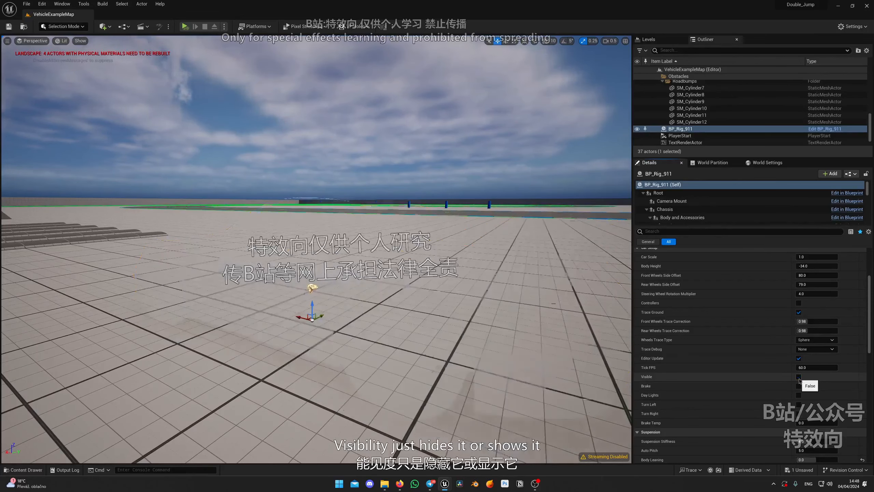
{"action": "left_click", "coordinate": [799, 377]}
Step: Duplicate the car in place to try hiding and showing the copy, and delete the duplicate
{"action": "right_click_drag", "start_coordinate": [413, 276], "coordinate": [493, 293]}
{"action": "mouse_move", "coordinate": [289, 274]}
{"action": "left_mouse_down", "text": "alt"}
{"action": "mouse_move", "coordinate": [463, 288]}
{"action": "mouse_move", "coordinate": [285, 280]}
{"action": "left_mouse_up", "text": "alt"}
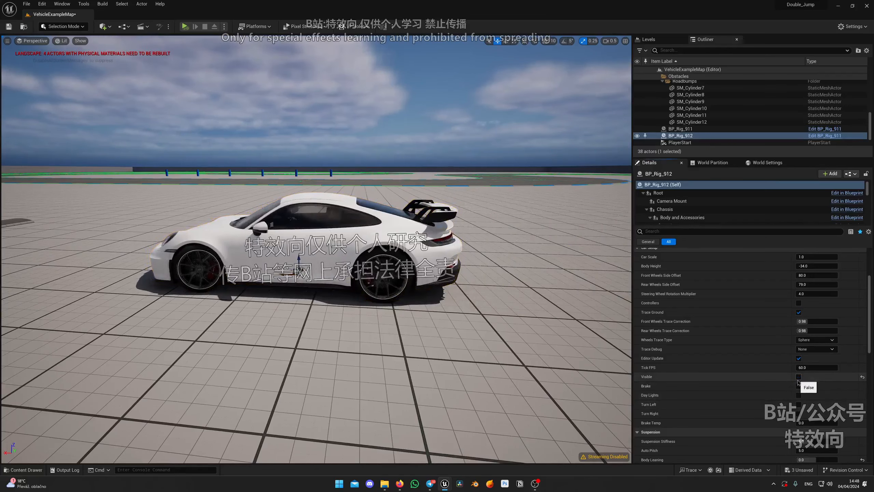
{"action": "key", "text": "Delete"}
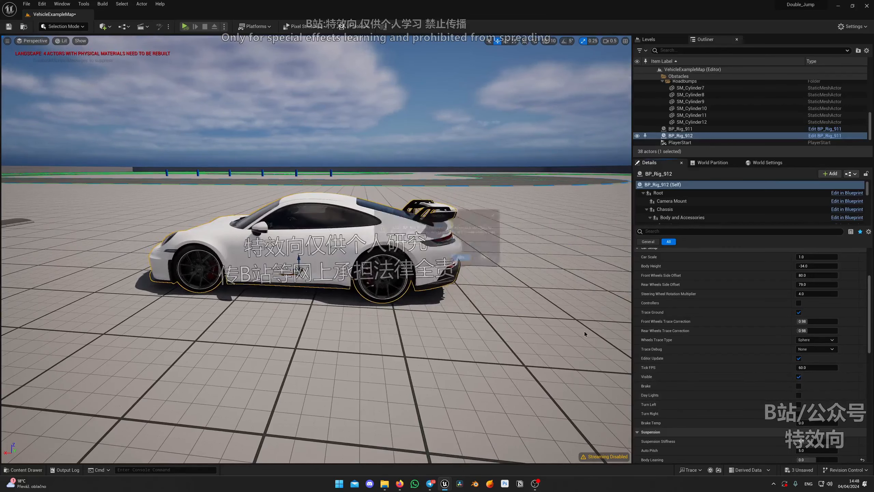
{"action": "left_click", "coordinate": [464, 260]}
{"action": "right_click_drag", "start_coordinate": [463, 264], "coordinate": [386, 265]}
{"action": "left_click", "coordinate": [310, 303]}
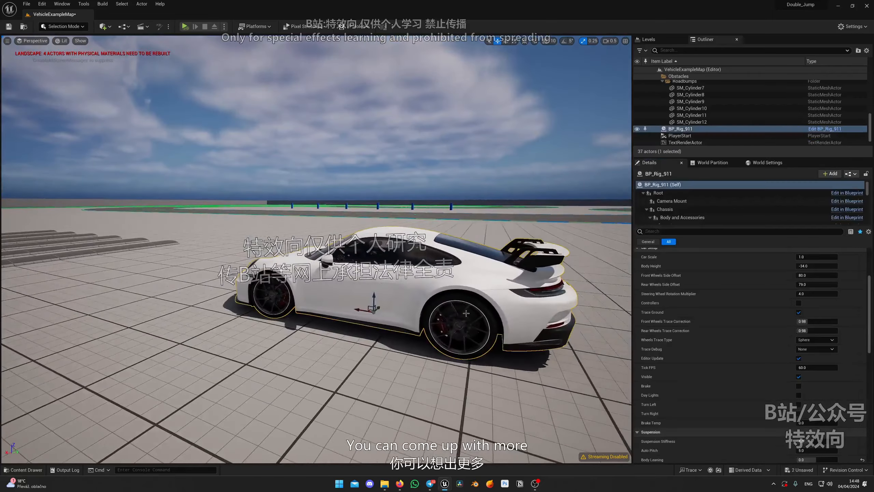
Step: Test the car's Brake option while viewing its rear lights
{"action": "right_click_drag", "start_coordinate": [310, 305], "coordinate": [282, 303]}
{"action": "right_click_drag", "start_coordinate": [564, 309], "coordinate": [529, 302]}
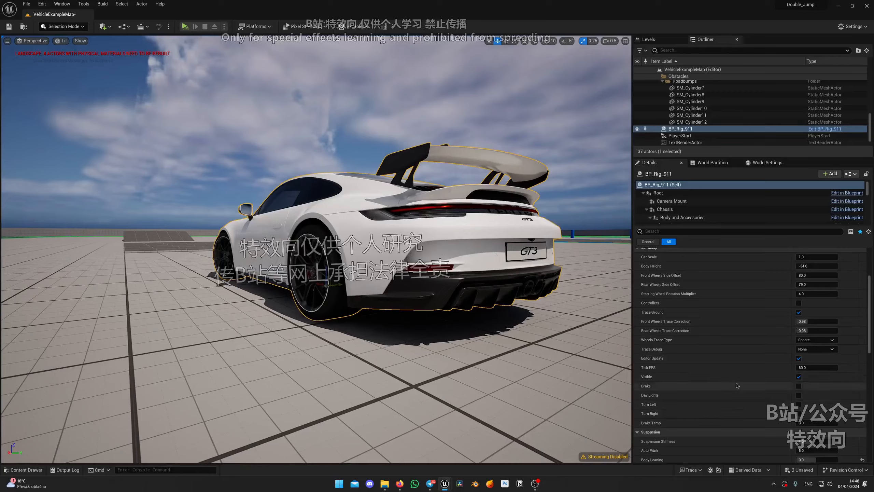
{"action": "right_click_drag", "start_coordinate": [551, 310], "coordinate": [496, 327]}
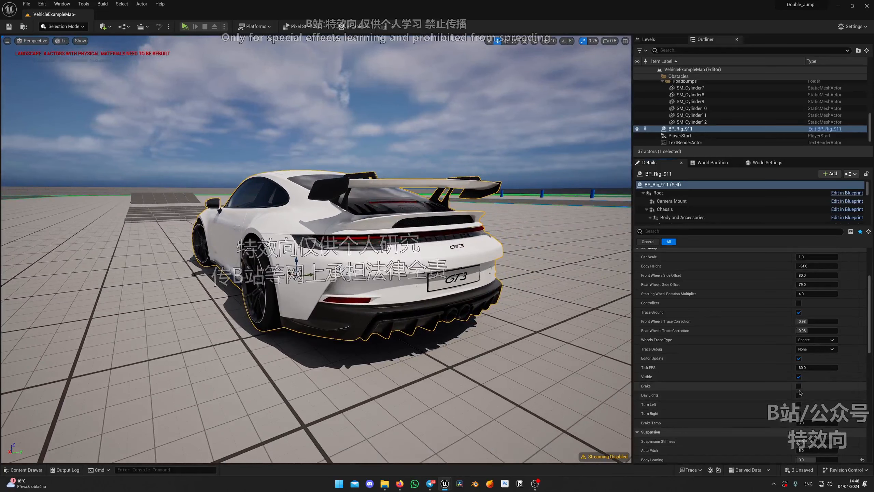
{"action": "left_click", "coordinate": [799, 386]}
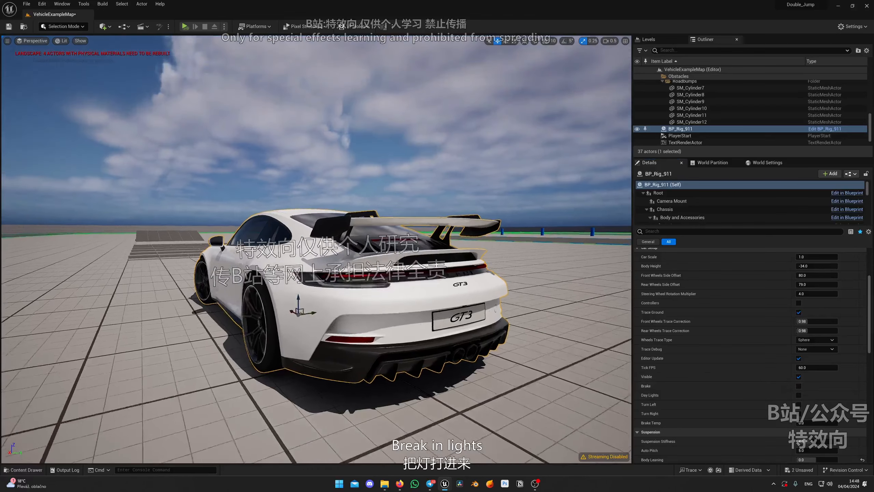
Step: Turn on the car's Day Lights, check them at the rear and front, and turn them off
{"action": "left_click", "coordinate": [799, 395]}
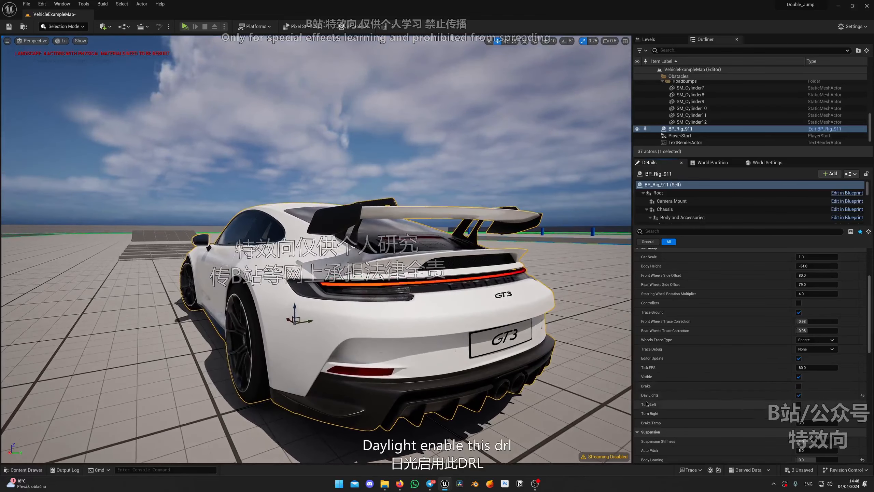
{"action": "right_click_drag", "start_coordinate": [317, 283], "coordinate": [509, 253]}
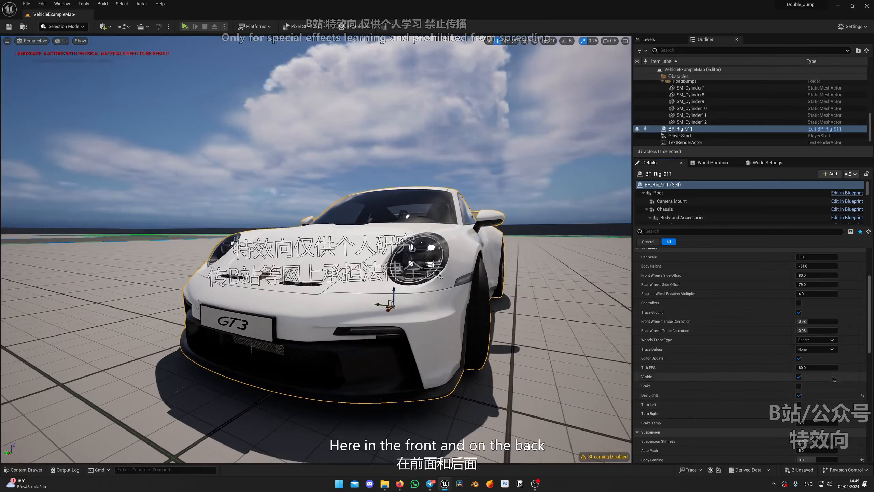
{"action": "left_click", "coordinate": [800, 397]}
Step: Enable the car's Turn Left signal and view it from the left rear
{"action": "right_click_drag", "start_coordinate": [447, 276], "coordinate": [224, 275]}
{"action": "scroll", "coordinate": [326, 276], "scroll_direction": "up", "scroll_amount": 2}
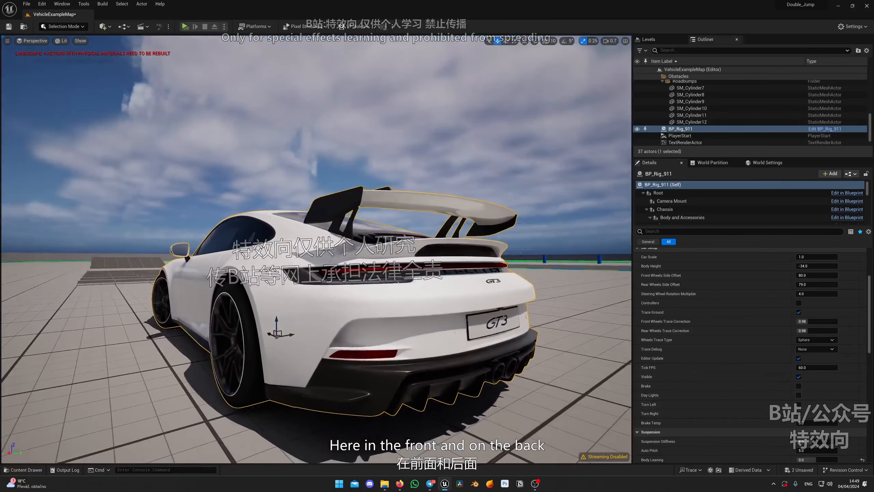
{"action": "left_click", "coordinate": [799, 397]}
{"action": "right_click_drag", "start_coordinate": [488, 374], "coordinate": [514, 380]}
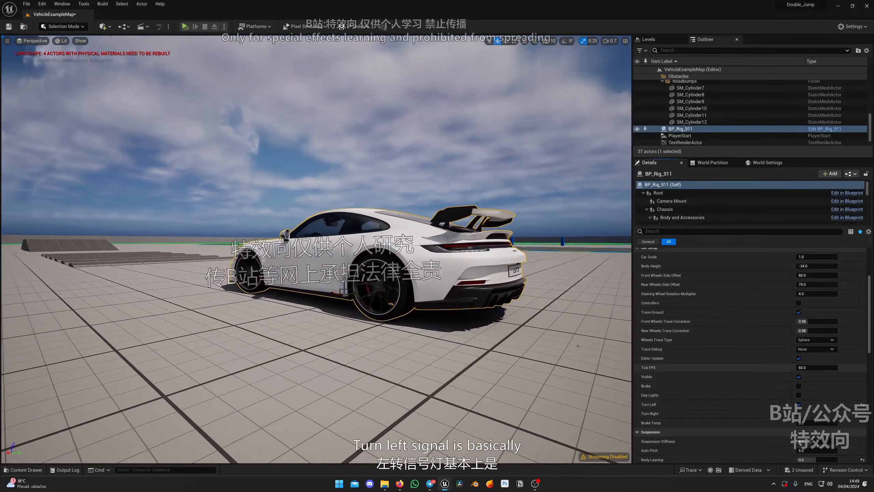
Step: Compare the car's Turn Left and Turn Right signals from its left rear and right rear
{"action": "right_click_drag", "start_coordinate": [578, 345], "coordinate": [516, 344]}
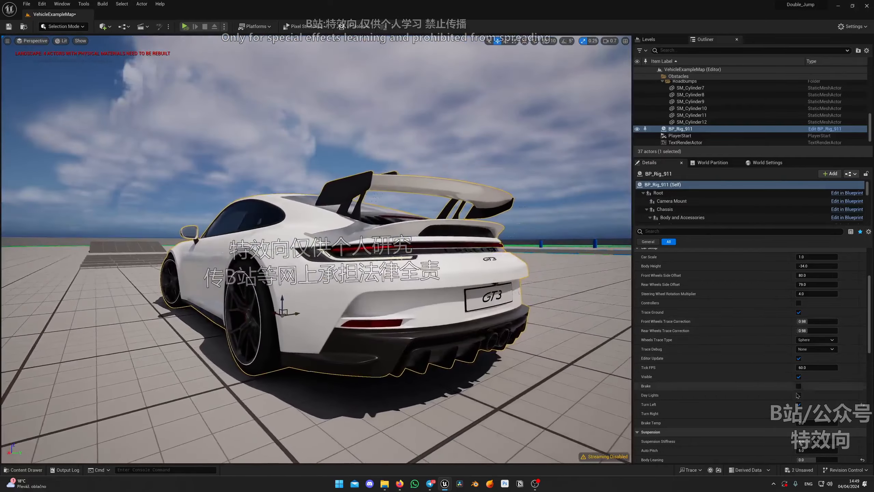
{"action": "right_click_drag", "start_coordinate": [624, 366], "coordinate": [537, 366]}
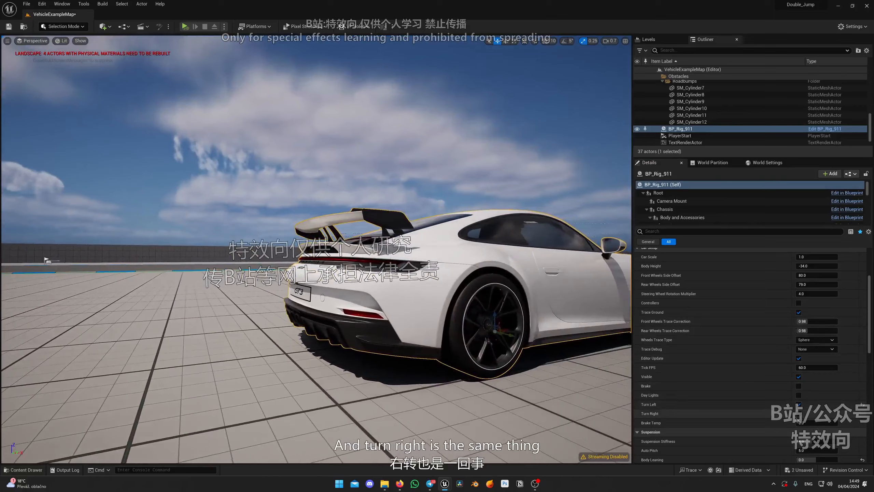
{"action": "right_click_drag", "start_coordinate": [456, 311], "coordinate": [451, 314]}
{"action": "key", "text": "d"}
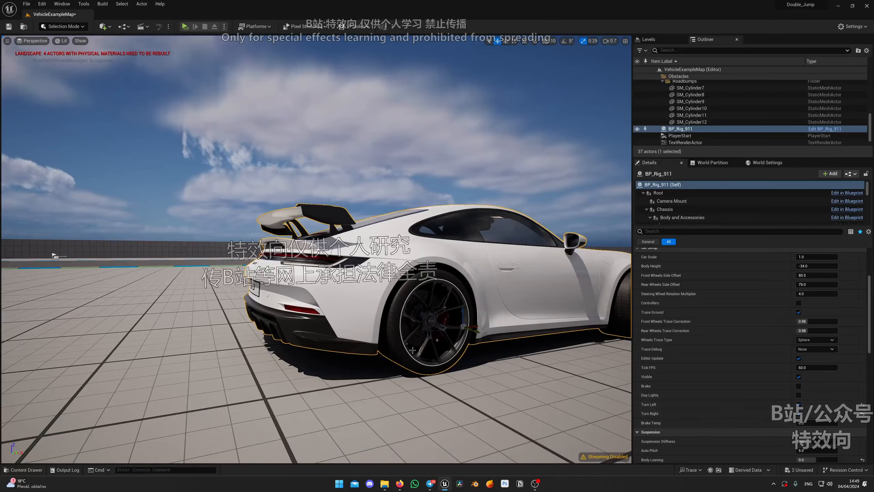
{"action": "right_click_drag", "start_coordinate": [412, 350], "coordinate": [327, 403]}
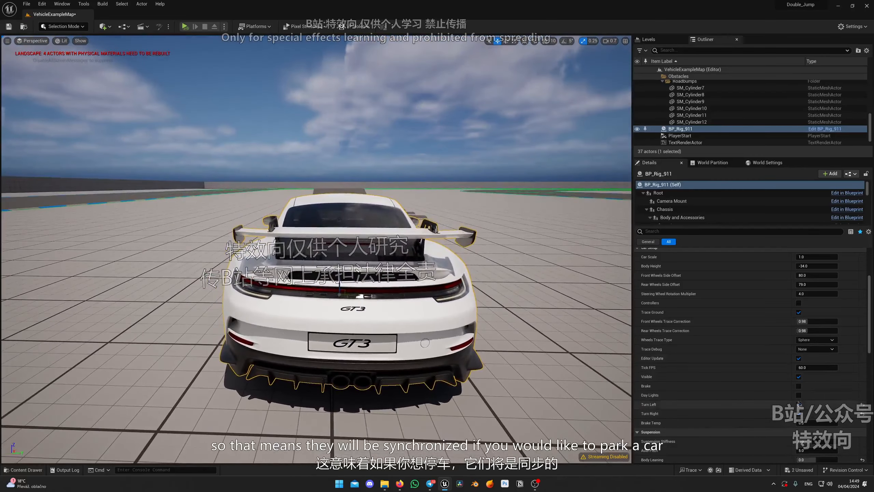
Step: Inspect both turn signals blinking together at the rear and at the front of the car
{"action": "key", "text": "w"}
{"action": "key", "text": "a"}
{"action": "right_click_drag", "start_coordinate": [301, 370], "coordinate": [478, 374]}
{"action": "key", "text": "a"}
{"action": "right_click_drag", "start_coordinate": [227, 326], "coordinate": [285, 306]}
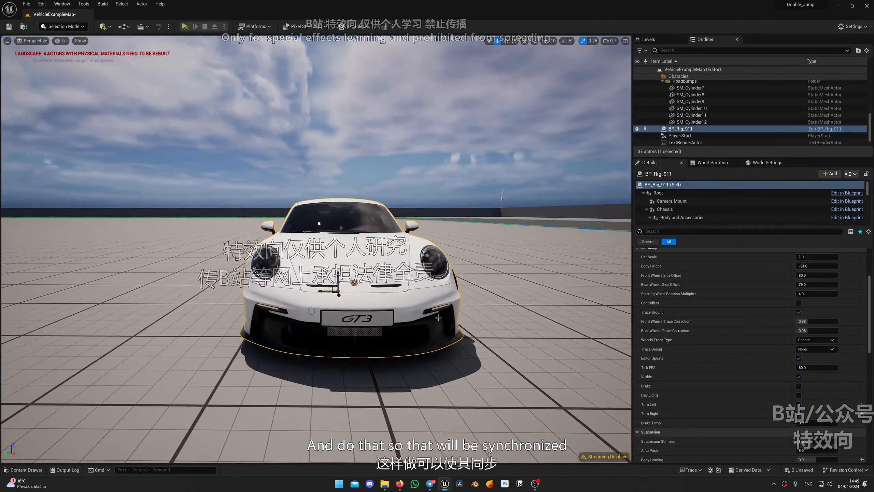
{"action": "right_click_drag", "start_coordinate": [482, 321], "coordinate": [410, 315]}
{"action": "key", "text": "d"}
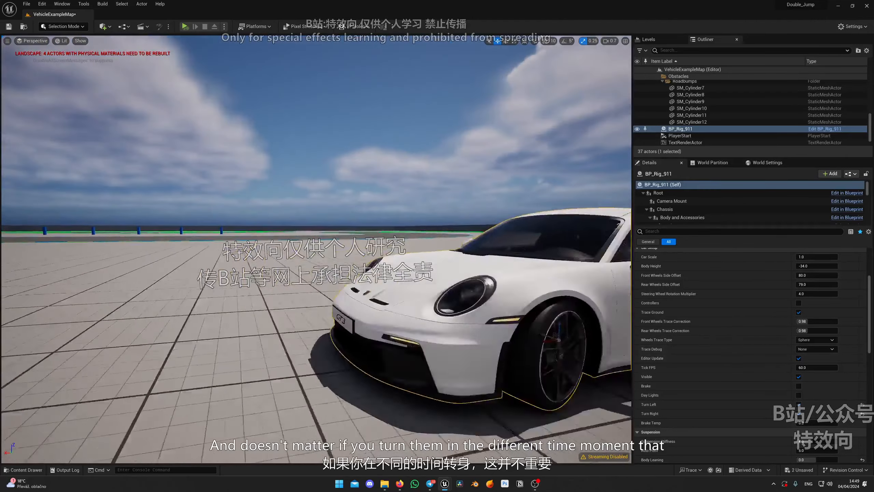
Step: Toggle the Turn Left signal at different moments to compare both signals from the front, and switch the signals off
{"action": "left_click", "coordinate": [799, 404]}
{"action": "key", "text": "a"}
{"action": "right_click_drag", "start_coordinate": [488, 330], "coordinate": [584, 327]}
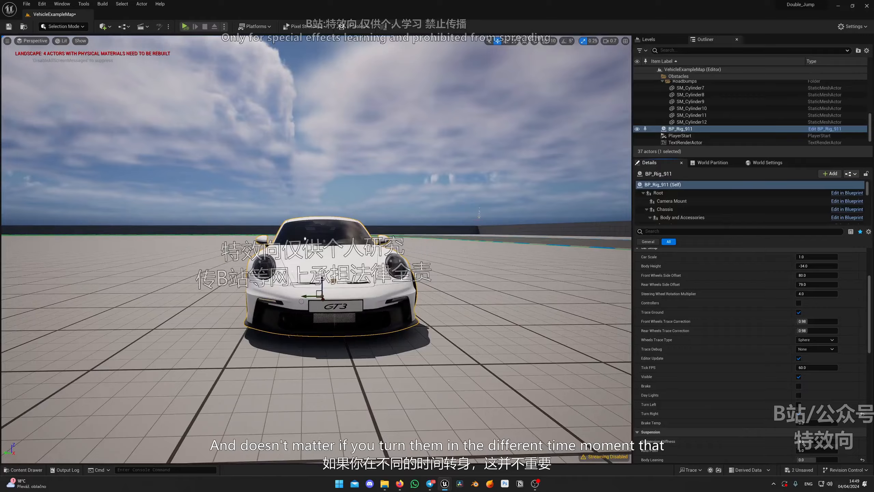
{"action": "key", "text": "d"}
{"action": "right_click_drag", "start_coordinate": [482, 327], "coordinate": [488, 305]}
{"action": "key", "text": "w"}
{"action": "key", "text": "d"}
{"action": "scroll", "coordinate": [451, 312], "scroll_direction": "down", "scroll_amount": 3}
{"action": "key", "text": "a"}
{"action": "right_click_drag", "start_coordinate": [150, 259], "coordinate": [164, 259]}
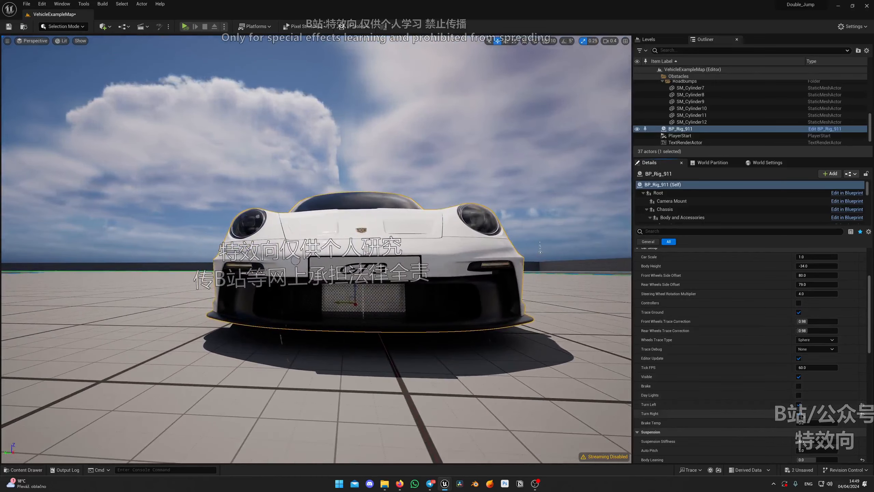
{"action": "key", "text": "e"}
{"action": "right_click_drag", "start_coordinate": [572, 292], "coordinate": [427, 314]}
{"action": "left_click", "coordinate": [798, 405]}
Step: Test the car's Brake Temp on the front left brake disc in close-up, and reset it to its default
{"action": "key", "text": "d"}
{"action": "scroll", "coordinate": [493, 306], "scroll_direction": "up", "scroll_amount": 1}
{"action": "key", "text": "w"}
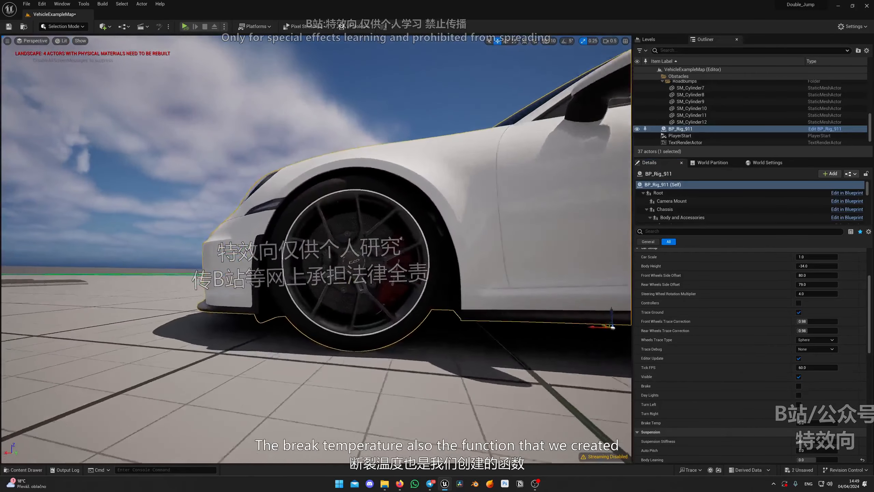
{"action": "key", "text": "w"}
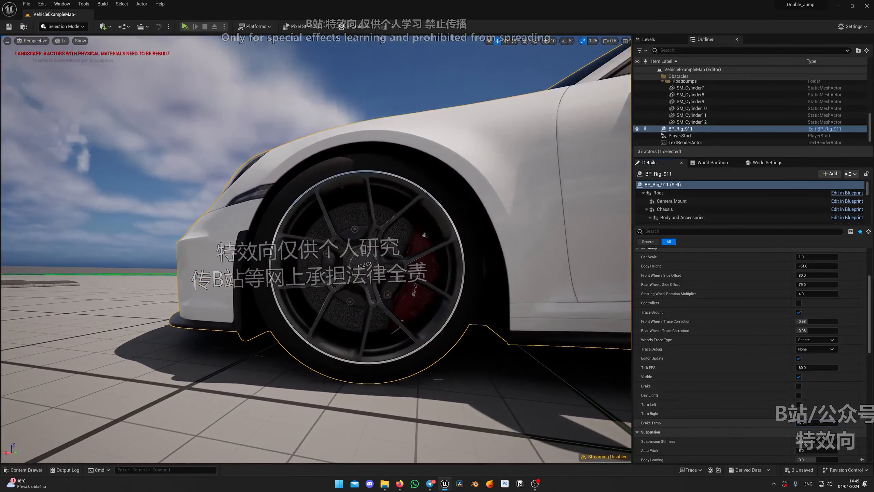
{"action": "key", "text": "s"}
{"action": "mouse_move", "coordinate": [471, 345]}
{"action": "right_mouse_down"}
{"action": "mouse_move", "coordinate": [477, 362]}
{"action": "mouse_move", "coordinate": [482, 353]}
{"action": "mouse_move", "coordinate": [474, 352]}
{"action": "right_mouse_up"}
{"action": "key", "text": "w"}
{"action": "key", "text": "w"}
{"action": "mouse_move", "coordinate": [450, 257]}
{"action": "right_mouse_down"}
{"action": "mouse_move", "coordinate": [460, 253]}
{"action": "mouse_move", "coordinate": [450, 257]}
{"action": "right_mouse_up"}
{"action": "key", "text": "s"}
{"action": "right_click_drag", "start_coordinate": [347, 367], "coordinate": [337, 366]}
{"action": "key", "text": "s"}
{"action": "left_click", "coordinate": [862, 424]}
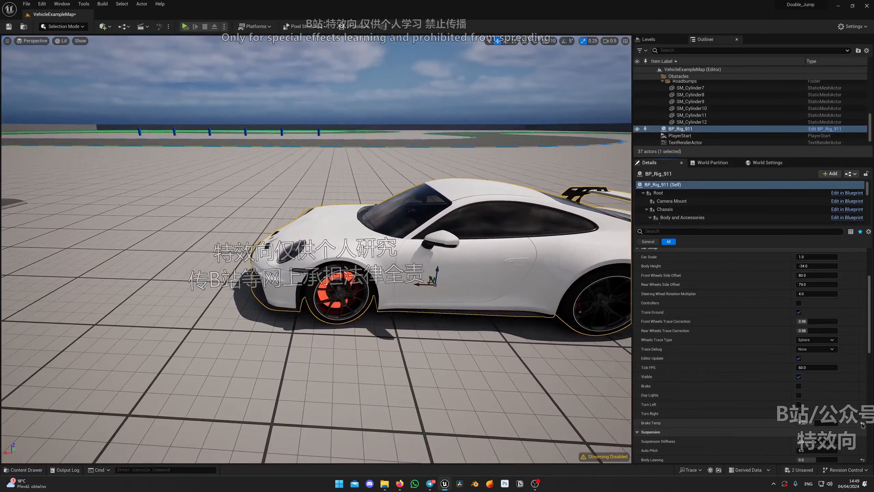
Step: Add a cube shape to the level near the front of the car for testing the suspension
{"action": "key", "text": "s"}
{"action": "right_click_drag", "start_coordinate": [406, 316], "coordinate": [406, 296]}
{"action": "key", "text": "q"}
{"action": "scroll", "coordinate": [675, 402], "scroll_direction": "down", "scroll_amount": 4}
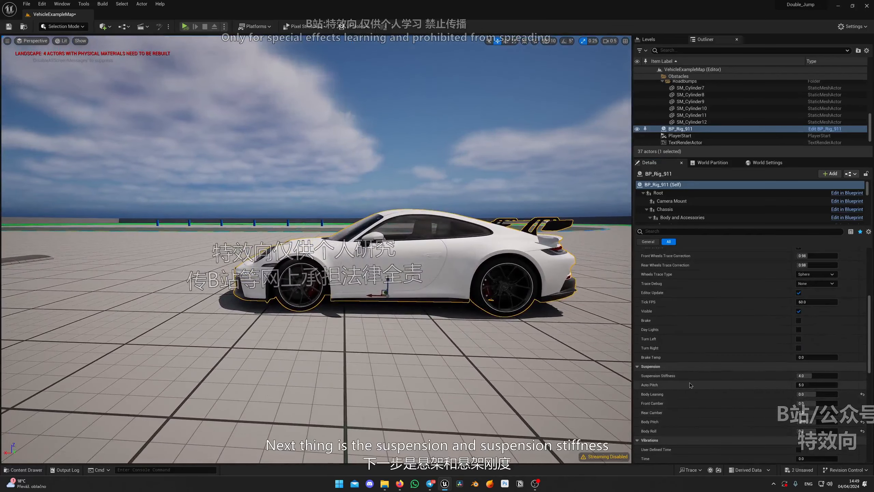
{"action": "key", "text": "a"}
{"action": "right_click_drag", "start_coordinate": [516, 348], "coordinate": [543, 363]}
{"action": "key", "text": "e"}
{"action": "left_click", "coordinate": [103, 26]}
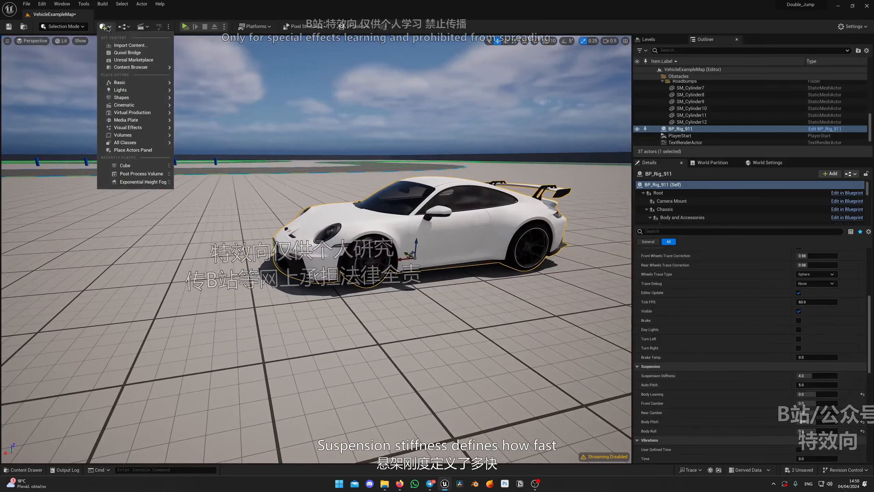
{"action": "mouse_move", "coordinate": [136, 101]}
{"action": "left_click", "coordinate": [208, 98]}
Step: Move the cube across the ground until it lies as a low slab under the car's front left wheel
{"action": "key", "text": "a"}
{"action": "key", "text": "e"}
{"action": "right_click_drag", "start_coordinate": [291, 217], "coordinate": [303, 227]}
{"action": "left_click_drag", "start_coordinate": [506, 359], "coordinate": [514, 335]}
{"action": "key", "text": "d"}
{"action": "right_click_drag", "start_coordinate": [477, 273], "coordinate": [483, 261]}
{"action": "key", "text": "w"}
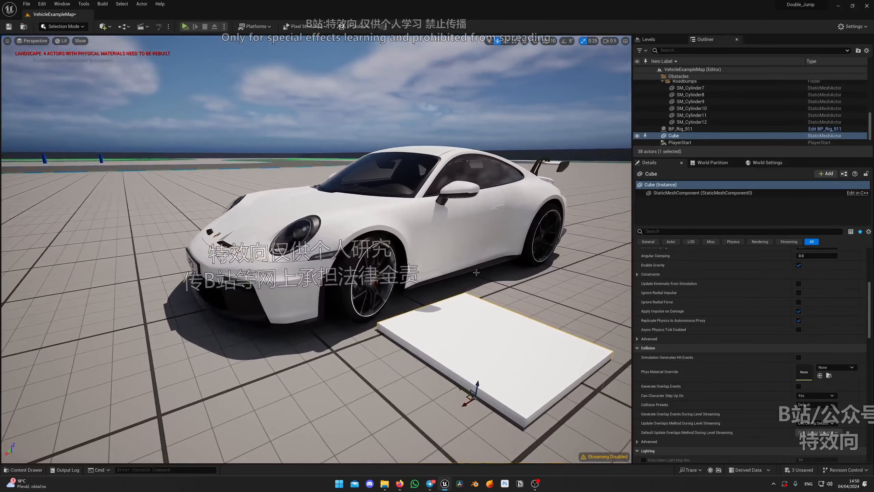
{"action": "left_click_drag", "start_coordinate": [465, 392], "coordinate": [358, 386]}
{"action": "left_click_drag", "start_coordinate": [411, 367], "coordinate": [346, 381]}
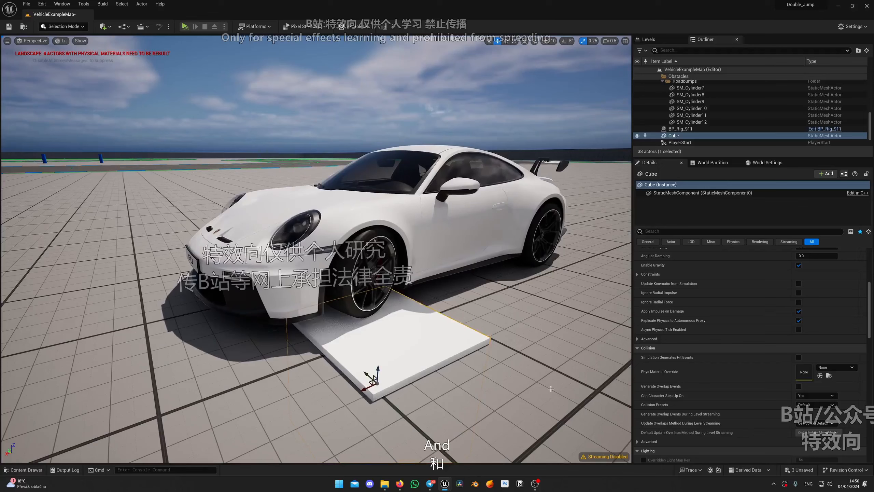
Step: Raise the car's Suspension Stiffness and move the cube under the front left wheel to test the reaction speed
{"action": "scroll", "coordinate": [737, 347], "scroll_direction": "up", "scroll_amount": 5}
{"action": "left_click", "coordinate": [481, 241]}
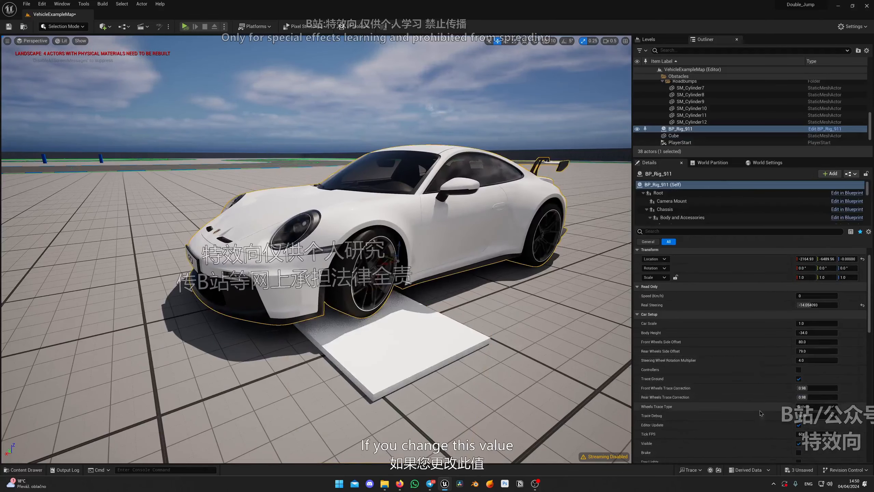
{"action": "scroll", "coordinate": [761, 413], "scroll_direction": "down", "scroll_amount": 5}
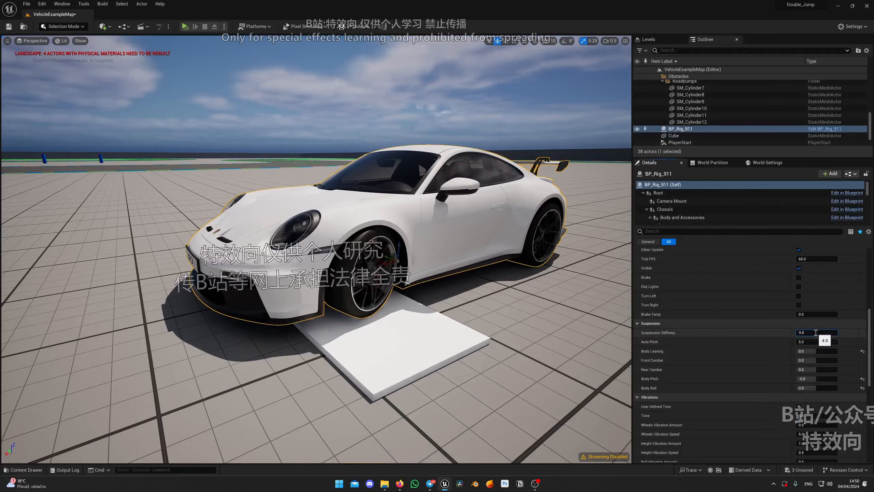
{"action": "left_click", "coordinate": [383, 328]}
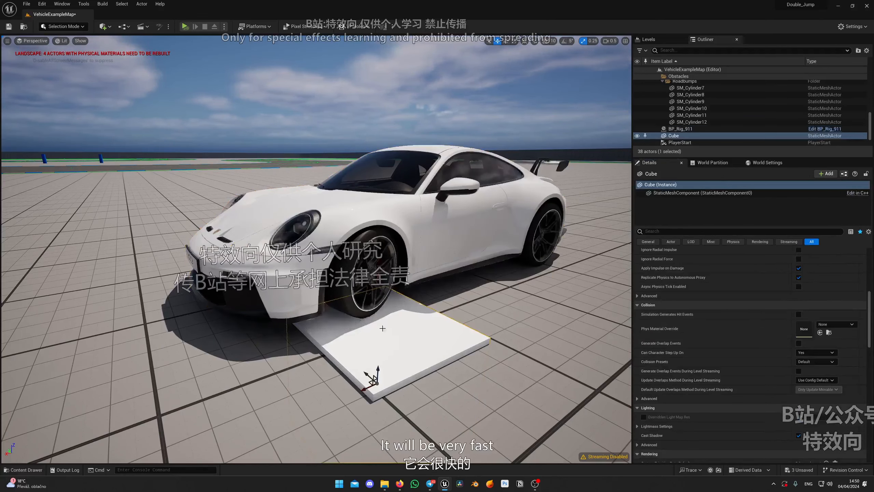
{"action": "mouse_move", "coordinate": [380, 372]}
{"action": "left_mouse_down"}
{"action": "mouse_move", "coordinate": [370, 349]}
{"action": "mouse_move", "coordinate": [373, 375]}
{"action": "left_mouse_up"}
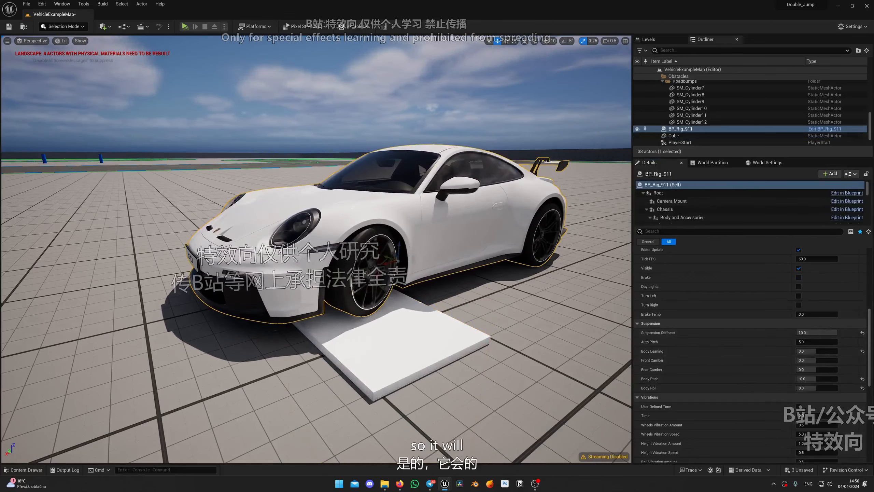
Step: With Suspension Stiffness at 10.0, lower and lift the cube beneath the front left wheel while viewing from the side
{"action": "left_click", "coordinate": [406, 357]}
{"action": "mouse_move", "coordinate": [380, 374]}
{"action": "left_mouse_down"}
{"action": "mouse_move", "coordinate": [378, 332]}
{"action": "mouse_move", "coordinate": [377, 381]}
{"action": "left_mouse_up"}
{"action": "right_click_drag", "start_coordinate": [377, 381], "coordinate": [318, 369]}
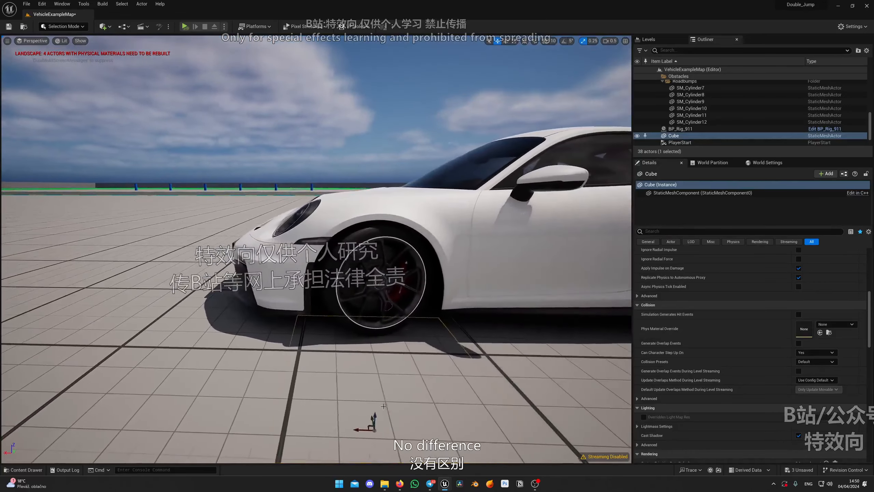
{"action": "mouse_move", "coordinate": [376, 416]}
{"action": "left_mouse_down"}
{"action": "mouse_move", "coordinate": [375, 404]}
{"action": "mouse_move", "coordinate": [385, 404]}
{"action": "left_mouse_up"}
{"action": "scroll", "coordinate": [384, 403], "scroll_direction": "down", "scroll_amount": 6}
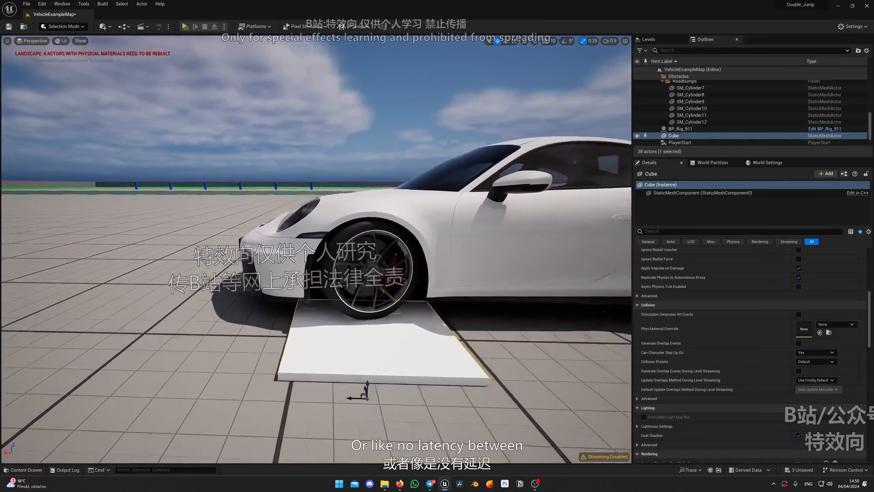
Step: Slide the cube back and forth beneath the front left wheel to test how the suspension follows it
{"action": "left_click_drag", "start_coordinate": [339, 348], "coordinate": [260, 347]}
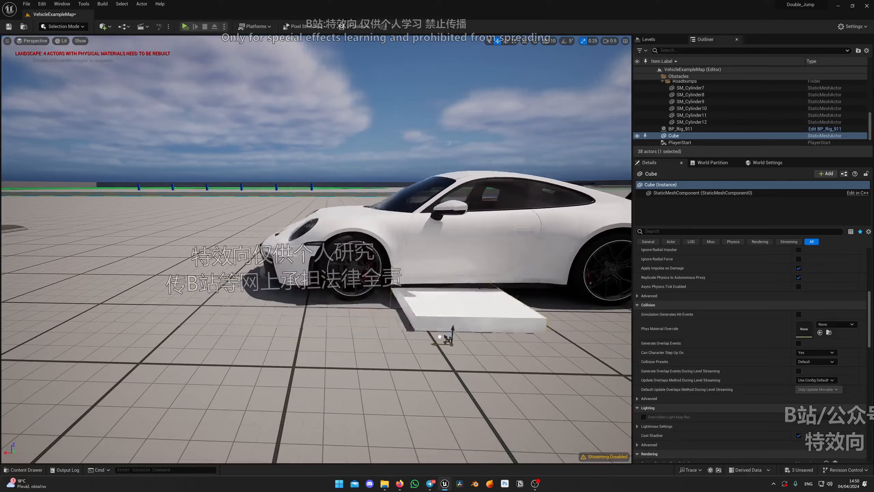
{"action": "left_click_drag", "start_coordinate": [440, 337], "coordinate": [350, 344]}
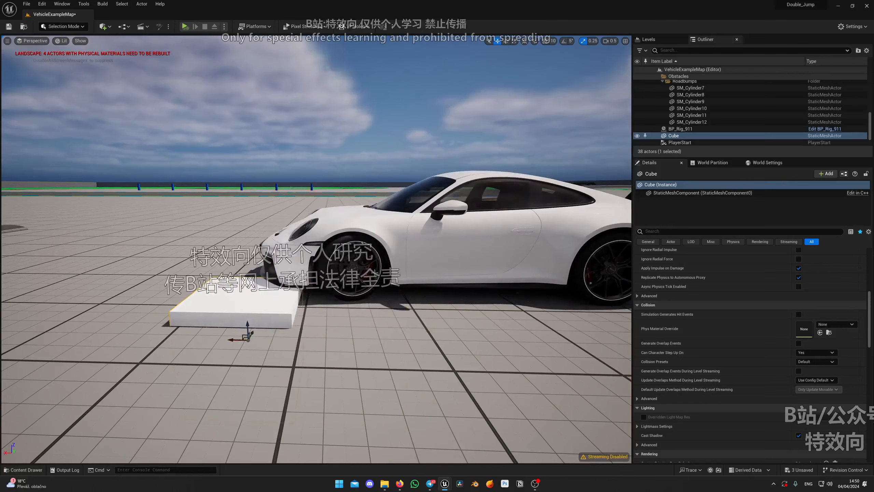
Step: Scale the cube up into a platform larger than the car and place it beneath all four wheels
{"action": "left_click_drag", "start_coordinate": [275, 319], "coordinate": [344, 355], "text": "alt"}
{"action": "key", "text": "r"}
{"action": "left_click_drag", "start_coordinate": [280, 322], "coordinate": [220, 323]}
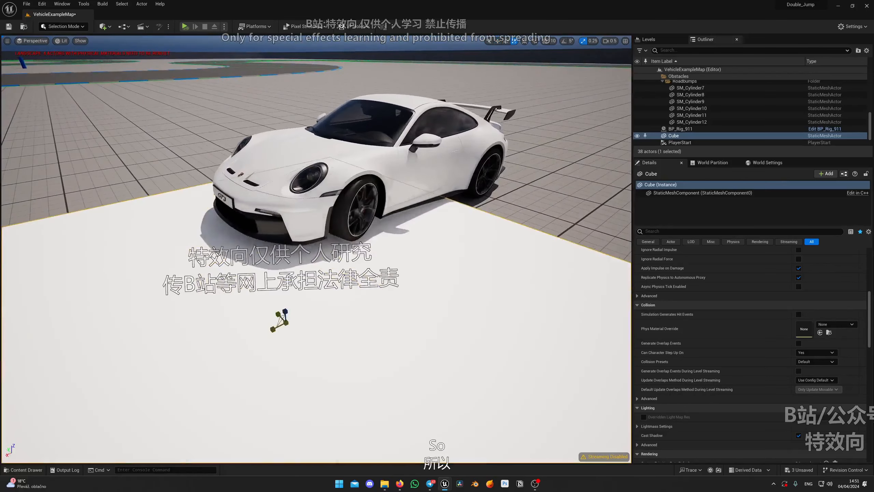
{"action": "left_click_drag", "start_coordinate": [358, 358], "coordinate": [387, 268], "text": "alt"}
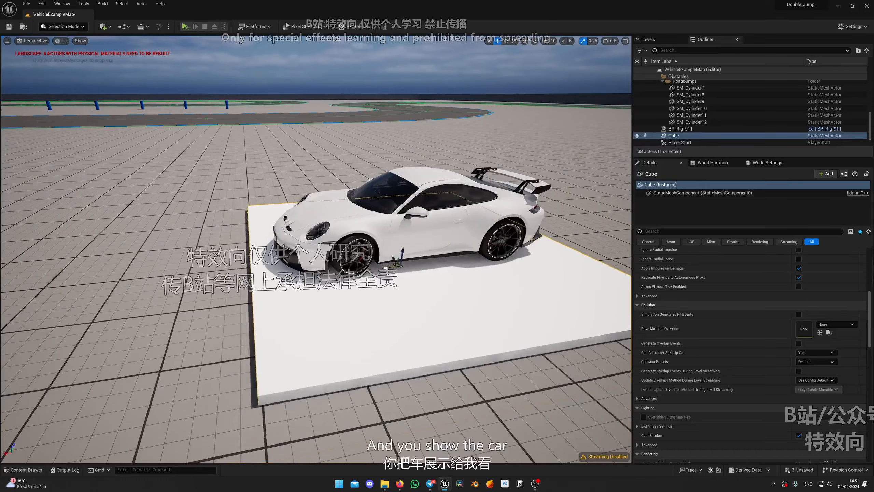
Step: Raise and lower the platform with the car on it to test the Suspension Stiffness of 10.0
{"action": "left_click_drag", "start_coordinate": [456, 351], "coordinate": [455, 304], "text": "alt"}
{"action": "left_click_drag", "start_coordinate": [433, 264], "coordinate": [433, 241]}
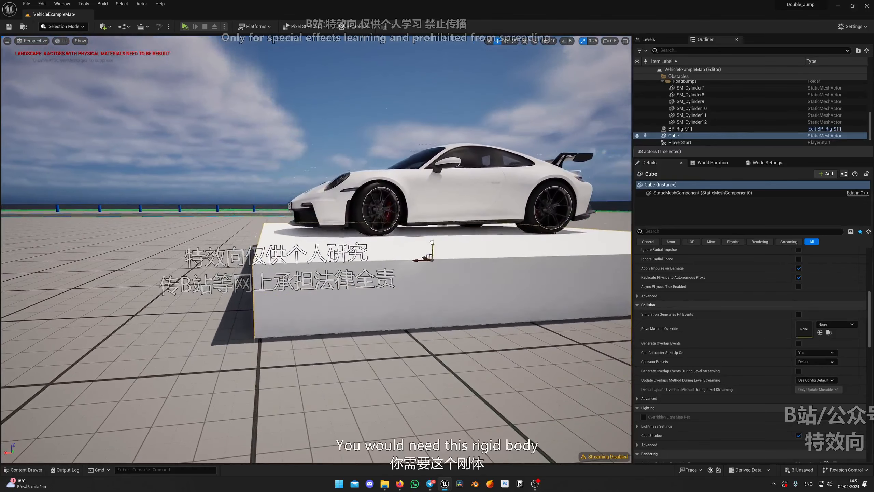
{"action": "left_click", "coordinate": [452, 219]}
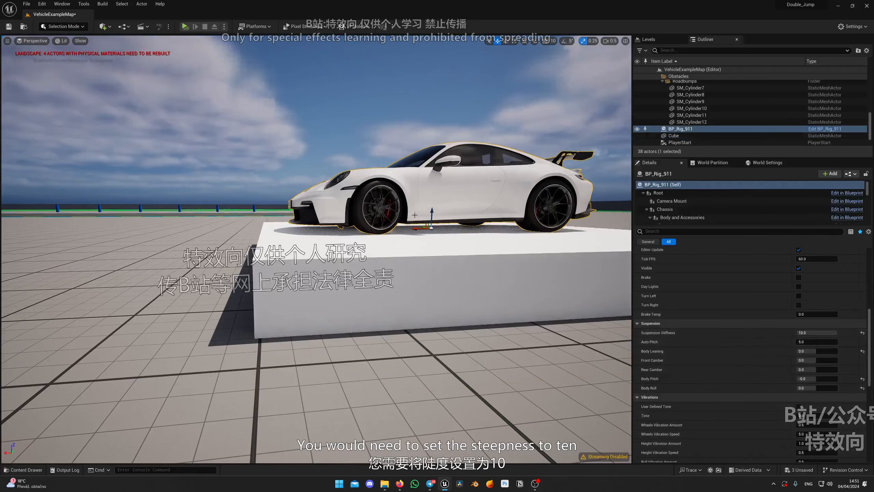
{"action": "left_click", "coordinate": [432, 242]}
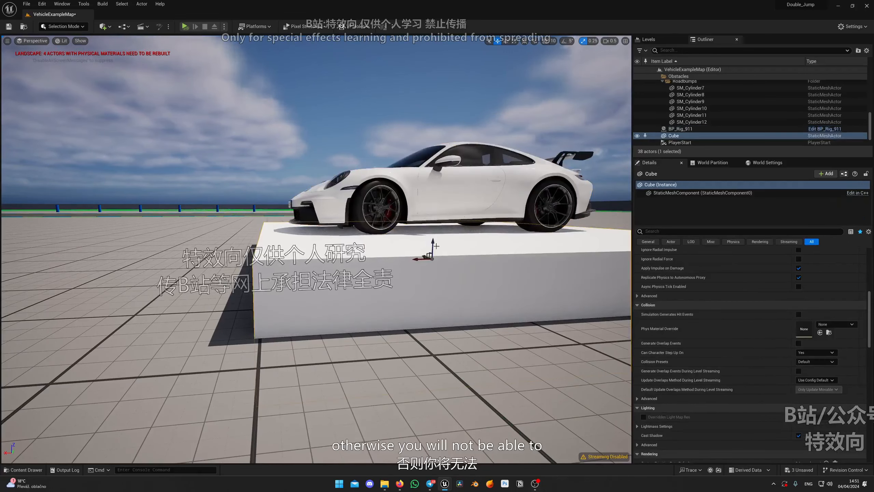
{"action": "left_click_drag", "start_coordinate": [432, 239], "coordinate": [431, 268]}
Step: Compare the car's suspension reaction by moving the platform up and down while viewing from the front left
{"action": "left_click", "coordinate": [525, 258]}
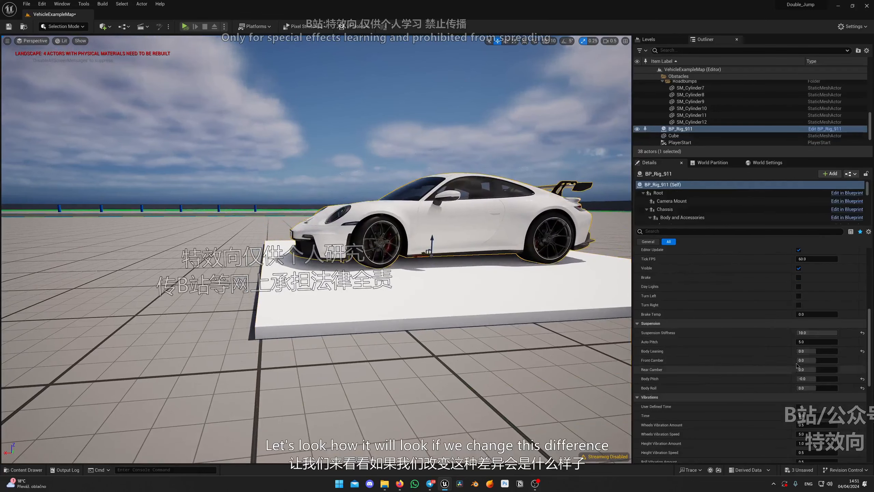
{"action": "left_click", "coordinate": [471, 302]}
{"action": "mouse_move", "coordinate": [431, 270]}
{"action": "left_mouse_down"}
{"action": "mouse_move", "coordinate": [424, 193]}
{"action": "mouse_move", "coordinate": [433, 272]}
{"action": "left_mouse_up"}
{"action": "right_click_drag", "start_coordinate": [433, 271], "coordinate": [331, 229]}
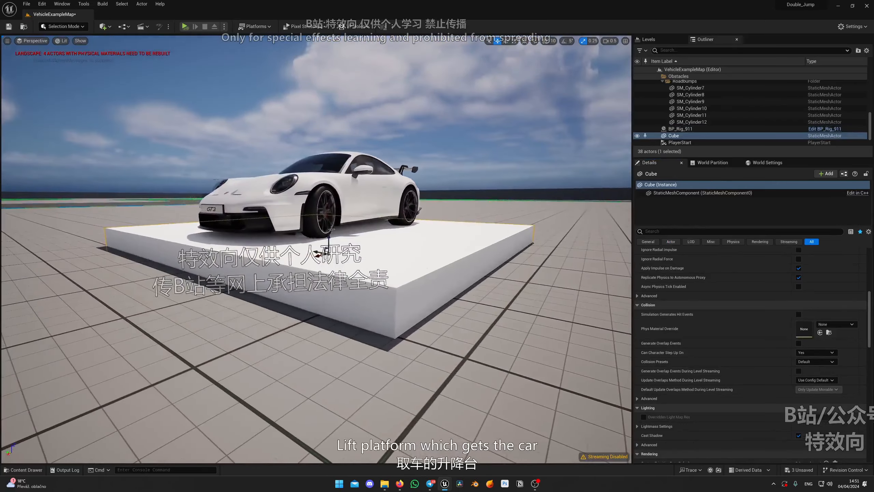
{"action": "left_click_drag", "start_coordinate": [330, 235], "coordinate": [329, 255]}
{"action": "right_click_drag", "start_coordinate": [329, 255], "coordinate": [324, 251]}
Step: Set the car's Suspension Stiffness to 10.0 and move the platform up and down to test the rigid suspension
{"action": "left_click", "coordinate": [438, 213]}
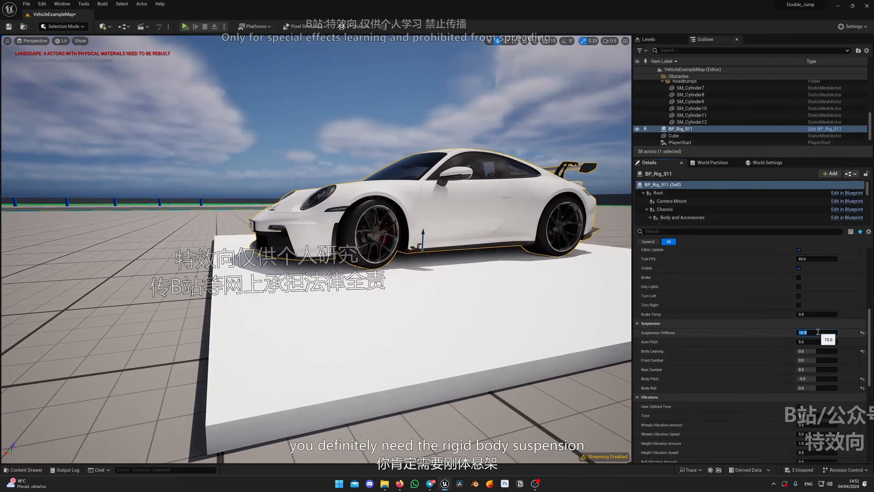
{"action": "left_click", "coordinate": [487, 336]}
{"action": "left_click_drag", "start_coordinate": [424, 268], "coordinate": [424, 194]}
{"action": "right_click_drag", "start_coordinate": [425, 193], "coordinate": [454, 210]}
{"action": "left_click_drag", "start_coordinate": [357, 212], "coordinate": [359, 244]}
{"action": "right_click_drag", "start_coordinate": [402, 311], "coordinate": [336, 306]}
Step: Reset the car's Suspension Stiffness to its default of 4.0, delete the cube platform and reselect the car
{"action": "left_click", "coordinate": [450, 203]}
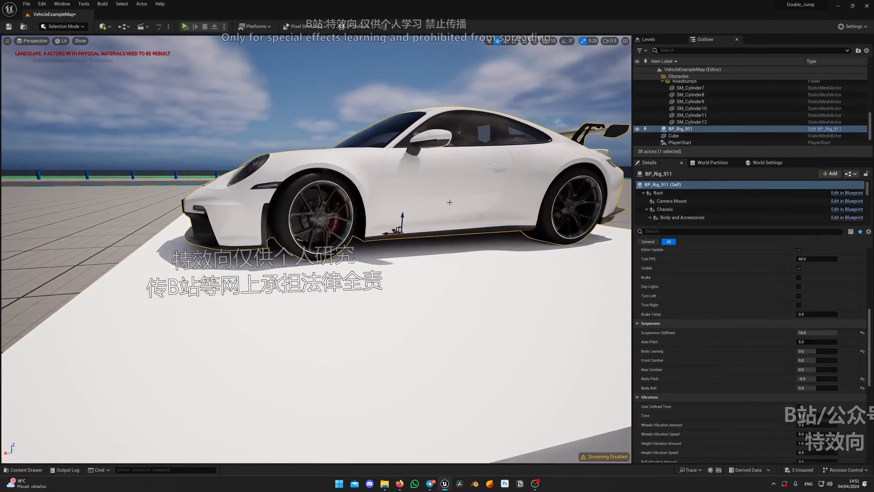
{"action": "left_click", "coordinate": [862, 334]}
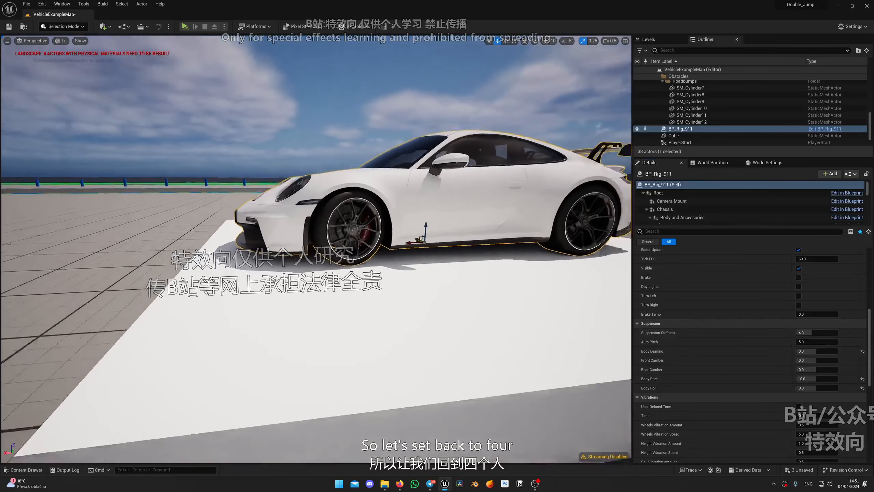
{"action": "left_click", "coordinate": [454, 334]}
{"action": "key", "text": "Delete"}
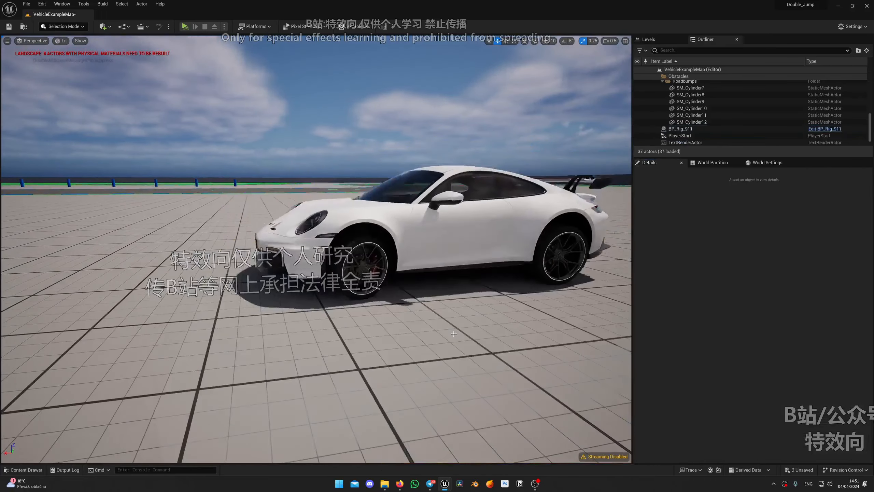
{"action": "left_click", "coordinate": [456, 255]}
{"action": "right_click_drag", "start_coordinate": [456, 255], "coordinate": [470, 243]}
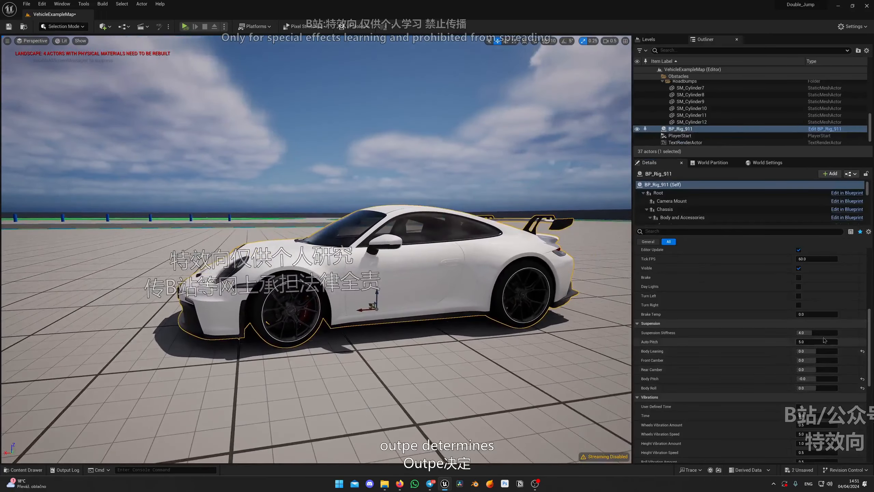
Step: Move the car back and forth along its length to test the automatic body pitch, viewing it from the side and front
{"action": "right_click_drag", "start_coordinate": [453, 318], "coordinate": [447, 327]}
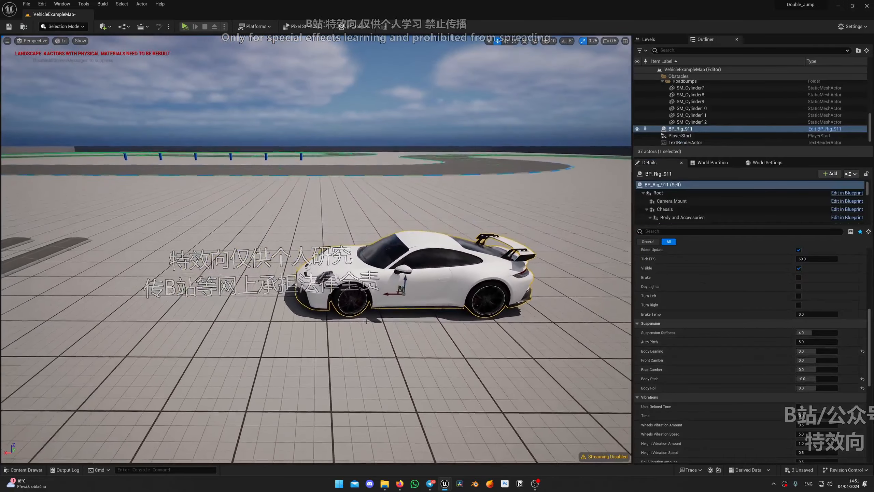
{"action": "left_click_drag", "start_coordinate": [260, 291], "coordinate": [465, 292]}
{"action": "left_click_drag", "start_coordinate": [221, 310], "coordinate": [552, 274]}
{"action": "right_click_drag", "start_coordinate": [552, 274], "coordinate": [582, 274]}
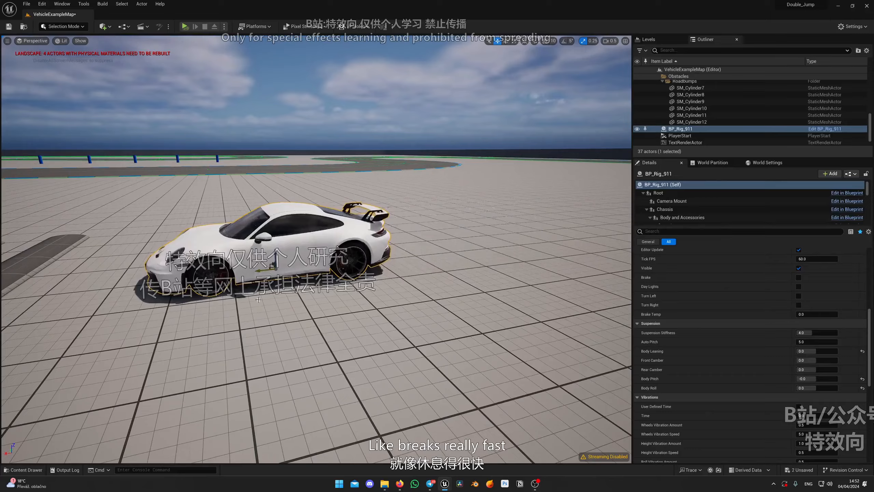
{"action": "left_click_drag", "start_coordinate": [258, 300], "coordinate": [376, 291]}
{"action": "right_click_drag", "start_coordinate": [375, 291], "coordinate": [385, 268]}
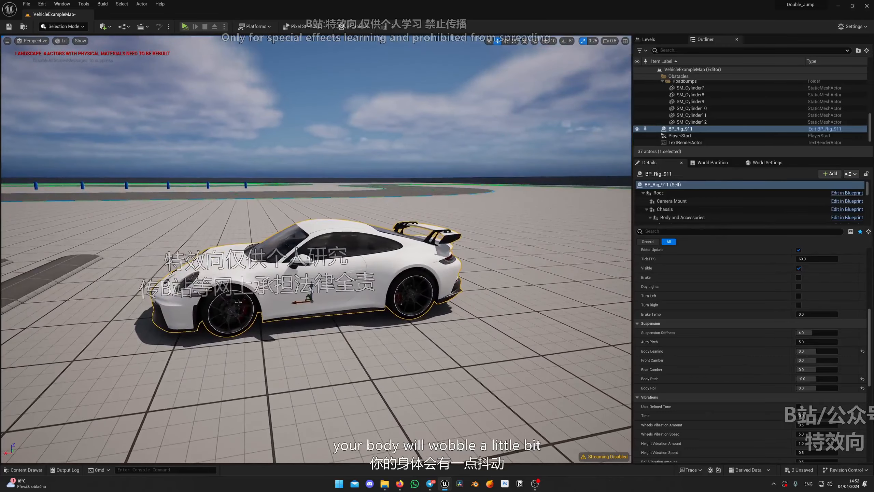
{"action": "right_click_drag", "start_coordinate": [318, 300], "coordinate": [339, 301]}
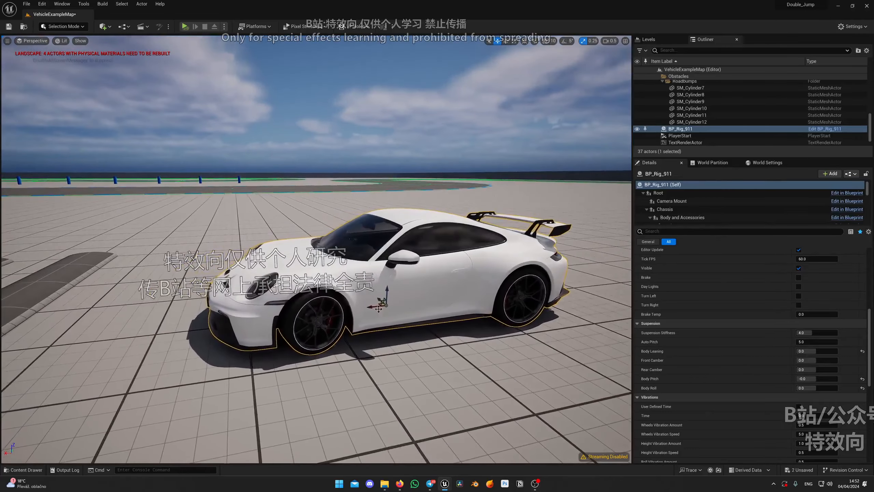
{"action": "left_click_drag", "start_coordinate": [376, 307], "coordinate": [573, 287]}
{"action": "right_click_drag", "start_coordinate": [573, 288], "coordinate": [606, 282]}
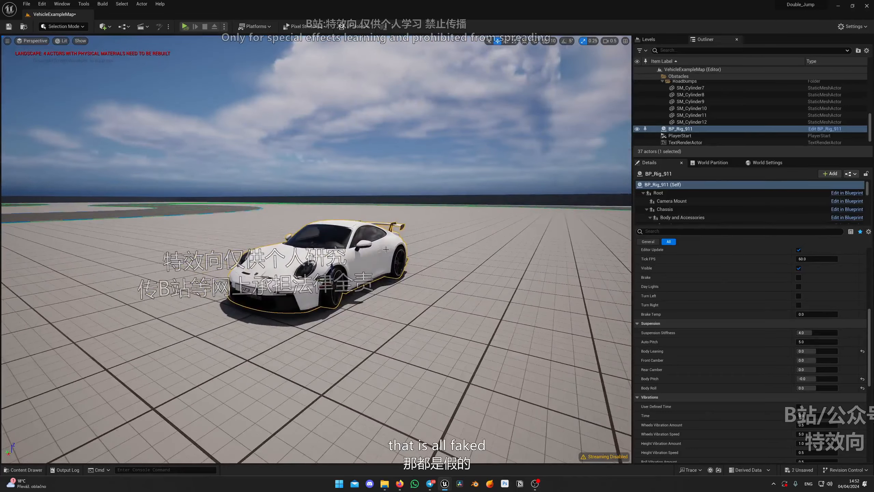
Step: Set the car's Auto Pitch to 0.0 to disable the automatic body pitch and move the car along its length
{"action": "right_click_drag", "start_coordinate": [386, 249], "coordinate": [353, 260]}
{"action": "mouse_move", "coordinate": [435, 257]}
{"action": "left_mouse_down"}
{"action": "mouse_move", "coordinate": [362, 262]}
{"action": "mouse_move", "coordinate": [499, 252]}
{"action": "mouse_move", "coordinate": [436, 256]}
{"action": "left_mouse_up"}
{"action": "right_click_drag", "start_coordinate": [436, 257], "coordinate": [288, 223]}
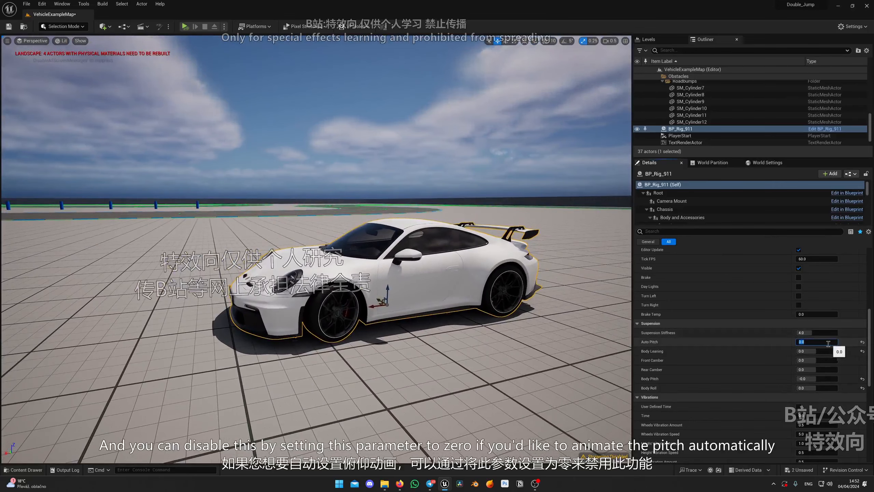
{"action": "left_click_drag", "start_coordinate": [374, 306], "coordinate": [476, 295]}
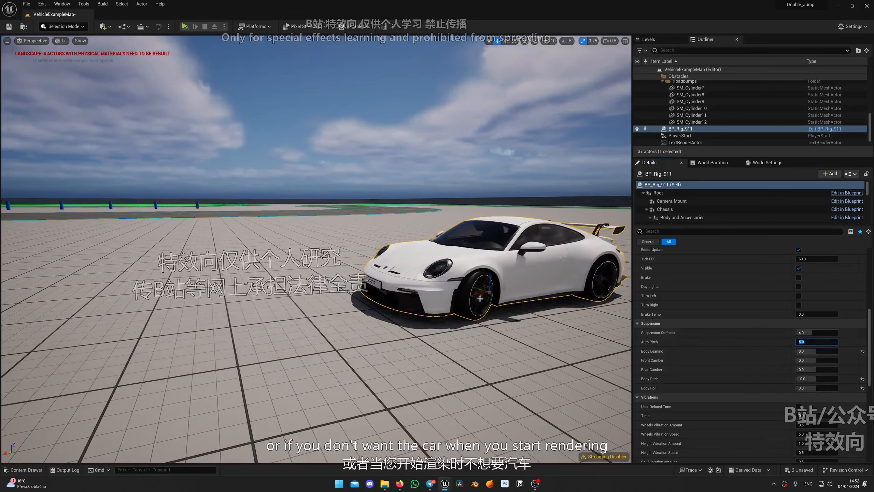
Step: Restore the car's Auto Pitch to 5.0 and move the car back and forth to test the pitch
{"action": "key", "text": "s"}
{"action": "right_click_drag", "start_coordinate": [480, 299], "coordinate": [458, 299]}
{"action": "left_click_drag", "start_coordinate": [444, 288], "coordinate": [201, 295]}
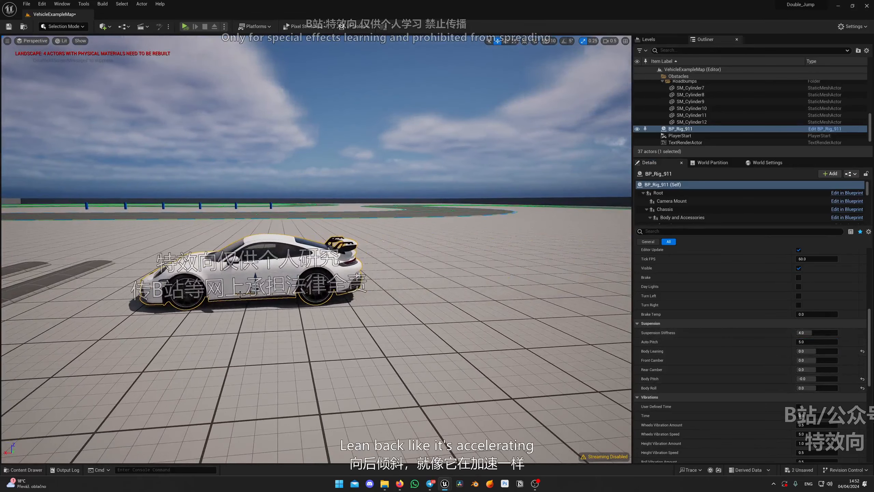
{"action": "left_click_drag", "start_coordinate": [276, 295], "coordinate": [490, 291]}
{"action": "right_click_drag", "start_coordinate": [490, 291], "coordinate": [501, 275]}
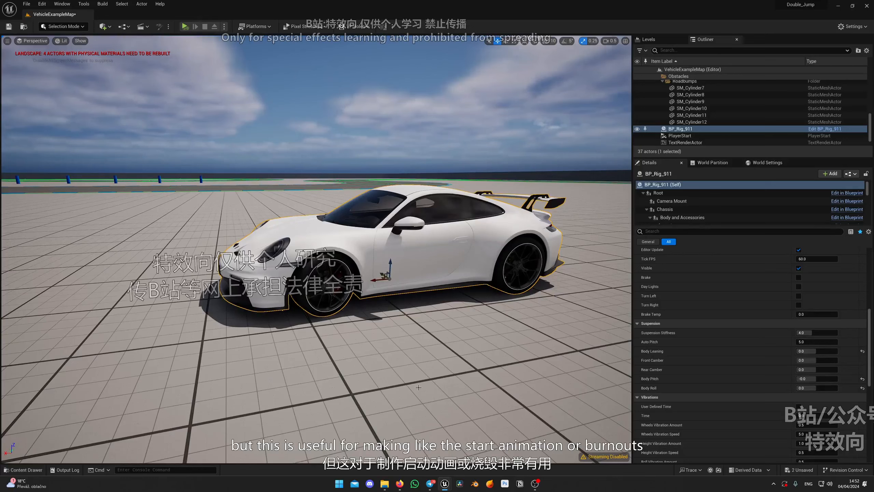
{"action": "left_click_drag", "start_coordinate": [373, 281], "coordinate": [380, 280]}
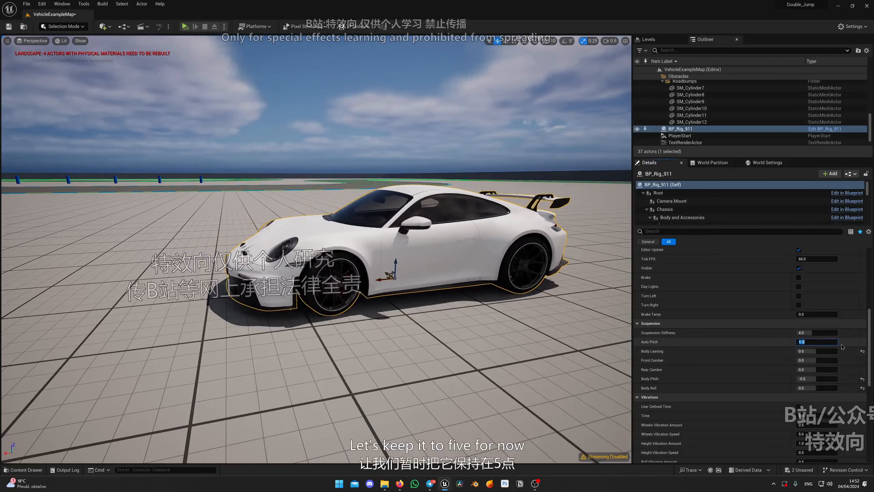
Step: Set the car's Body Leaning to 4.0 and view the body from the front
{"action": "mouse_move", "coordinate": [482, 324]}
{"action": "right_mouse_down"}
{"action": "mouse_move", "coordinate": [516, 325]}
{"action": "mouse_move", "coordinate": [488, 318]}
{"action": "right_mouse_up"}
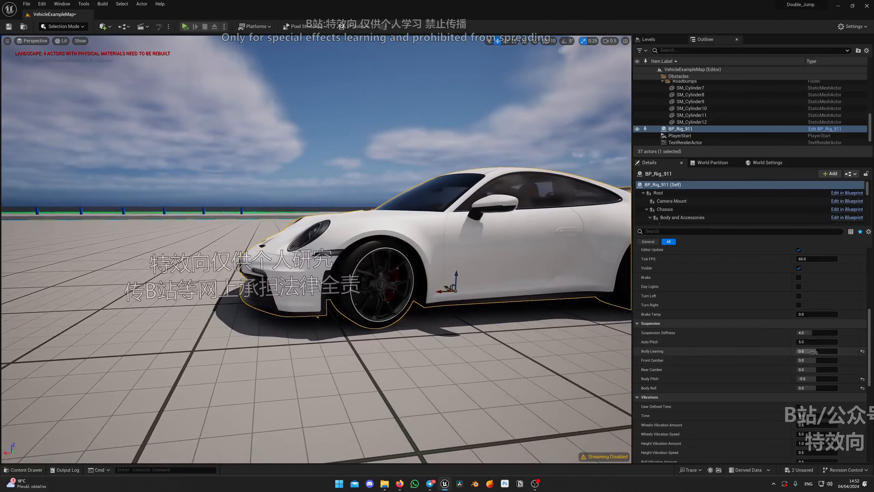
{"action": "left_click", "coordinate": [817, 351]}
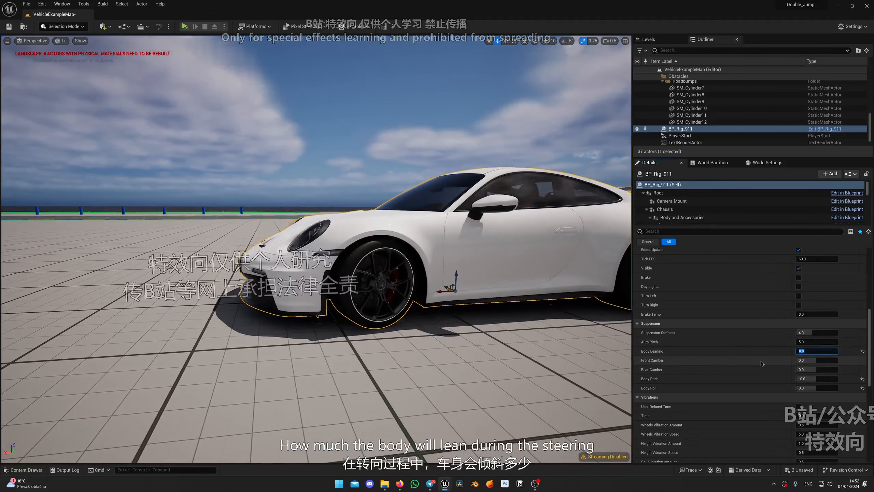
{"action": "type", "text": "4"}
{"action": "key", "text": "Return"}
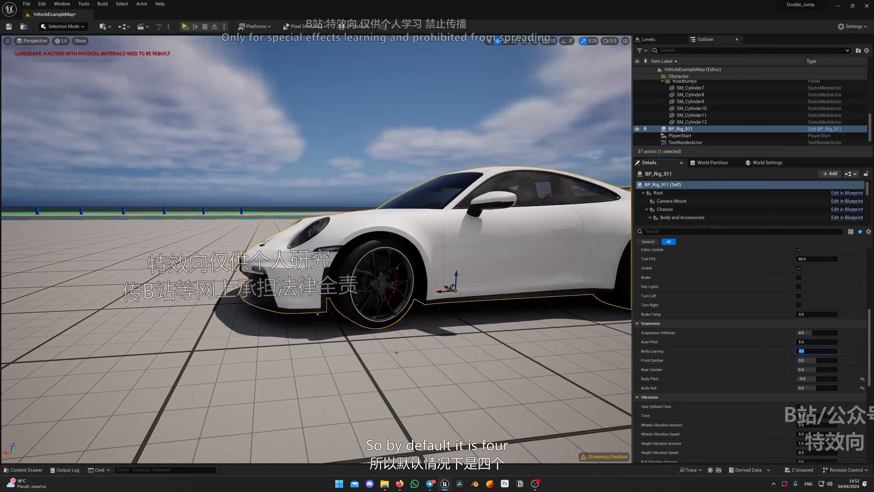
{"action": "right_click_drag", "start_coordinate": [516, 324], "coordinate": [605, 317]}
{"action": "right_click_drag", "start_coordinate": [327, 354], "coordinate": [365, 355]}
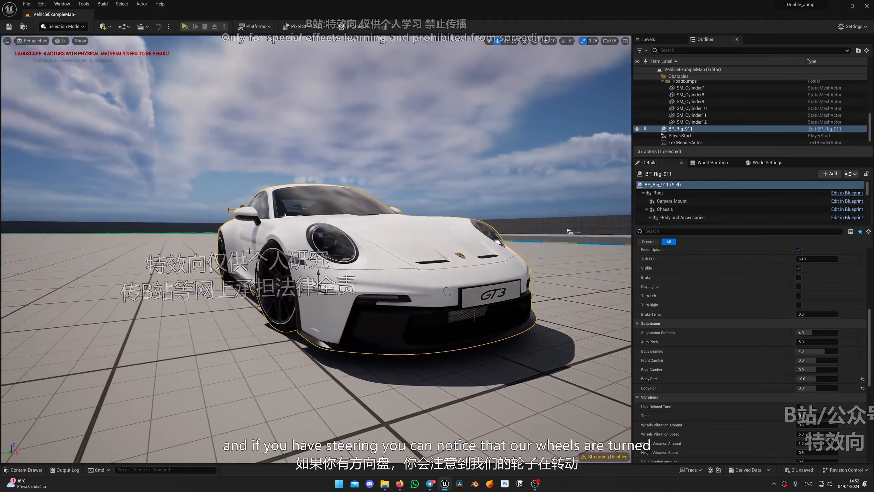
Step: Filter the car's properties for "steer" to check the Steering value, and clear the filter
{"action": "right_click_drag", "start_coordinate": [250, 252], "coordinate": [437, 340]}
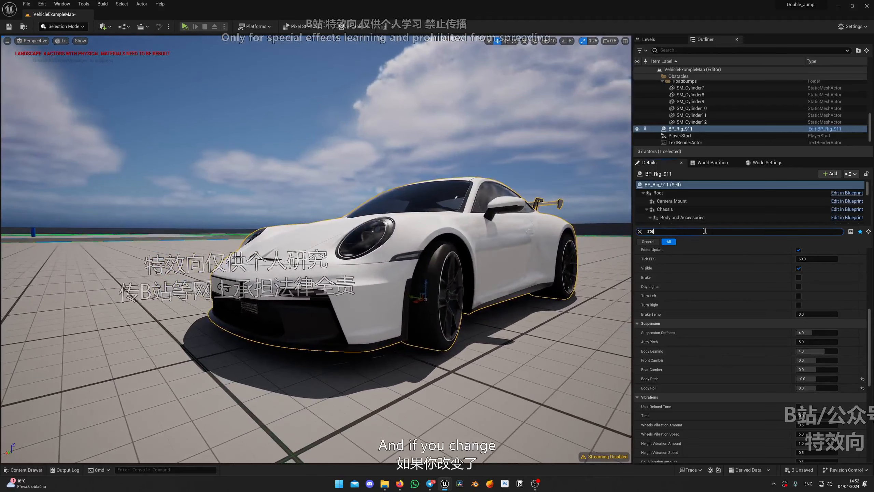
{"action": "type", "text": "r"}
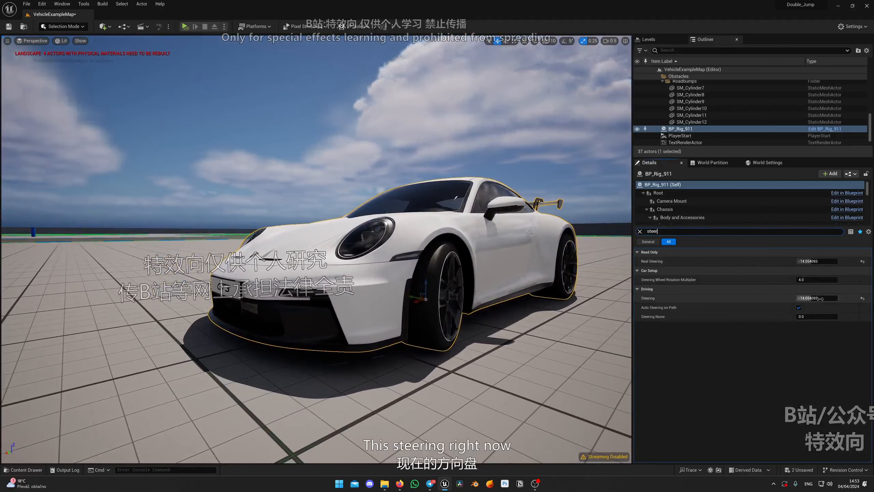
{"action": "key", "text": "s"}
{"action": "right_click_drag", "start_coordinate": [551, 289], "coordinate": [547, 306]}
{"action": "left_click", "coordinate": [640, 232]}
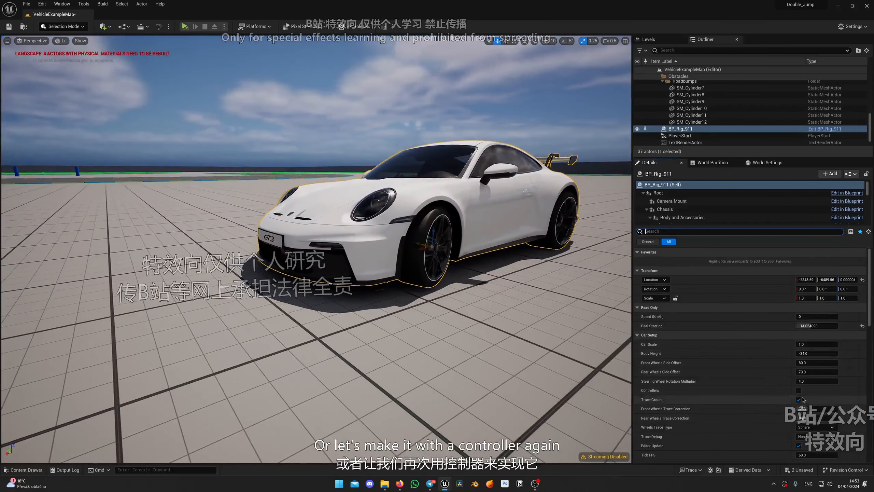
Step: Enable Controllers on the car, select the yellow steering controller and move it sideways to steer the front wheels
{"action": "left_click", "coordinate": [799, 391]}
{"action": "left_click", "coordinate": [318, 293]}
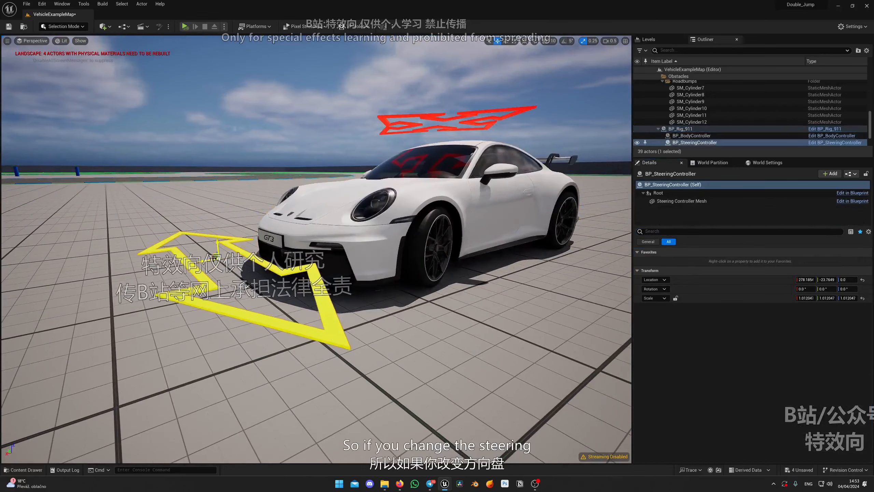
{"action": "mouse_move", "coordinate": [213, 255]}
{"action": "left_mouse_down"}
{"action": "mouse_move", "coordinate": [175, 221]}
{"action": "mouse_move", "coordinate": [221, 261]}
{"action": "mouse_move", "coordinate": [191, 238]}
{"action": "mouse_move", "coordinate": [201, 246]}
{"action": "left_mouse_up"}
{"action": "key", "text": "a"}
{"action": "right_click_drag", "start_coordinate": [200, 246], "coordinate": [320, 235]}
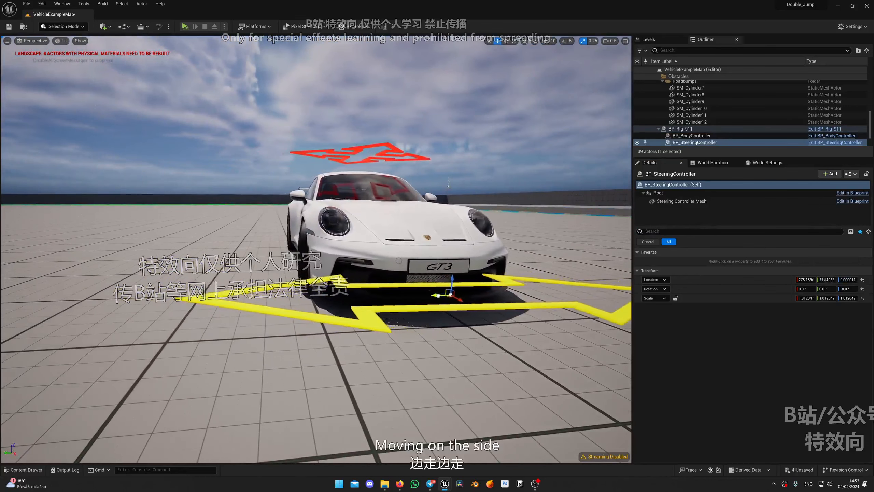
Step: Move the steering controller from side to side, ending at Y about -35.28, and examine the body leaning from the front
{"action": "left_click_drag", "start_coordinate": [438, 295], "coordinate": [479, 294]}
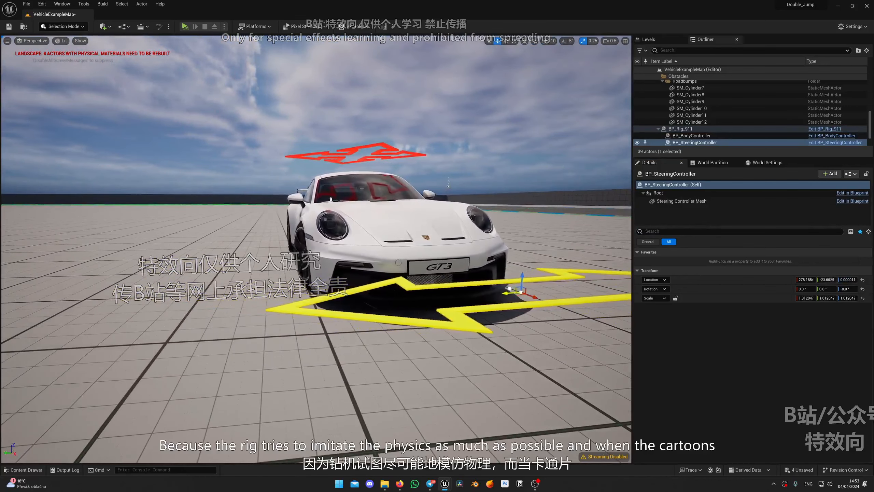
{"action": "right_click_drag", "start_coordinate": [422, 289], "coordinate": [330, 281]}
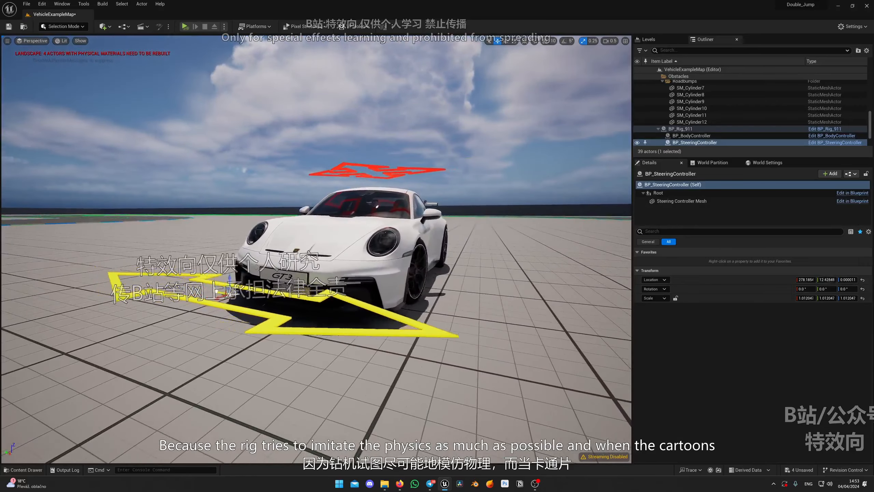
{"action": "right_click_drag", "start_coordinate": [267, 296], "coordinate": [311, 305]}
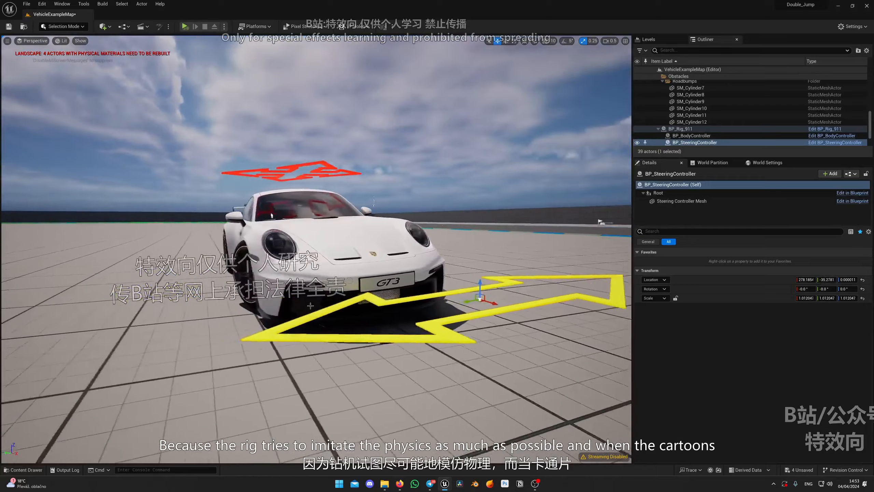
{"action": "right_click_drag", "start_coordinate": [377, 245], "coordinate": [359, 228]}
{"action": "right_click_drag", "start_coordinate": [482, 253], "coordinate": [410, 255]}
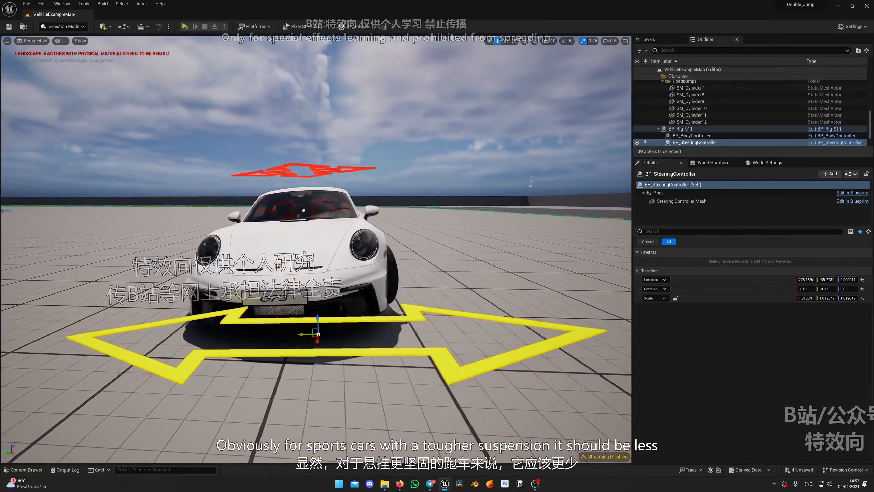
{"action": "right_click_drag", "start_coordinate": [276, 234], "coordinate": [327, 246]}
{"action": "right_click_drag", "start_coordinate": [383, 253], "coordinate": [277, 234]}
Step: Select the car and set its Body Leaning to 0.0 to disable the body lean
{"action": "left_click", "coordinate": [322, 236]}
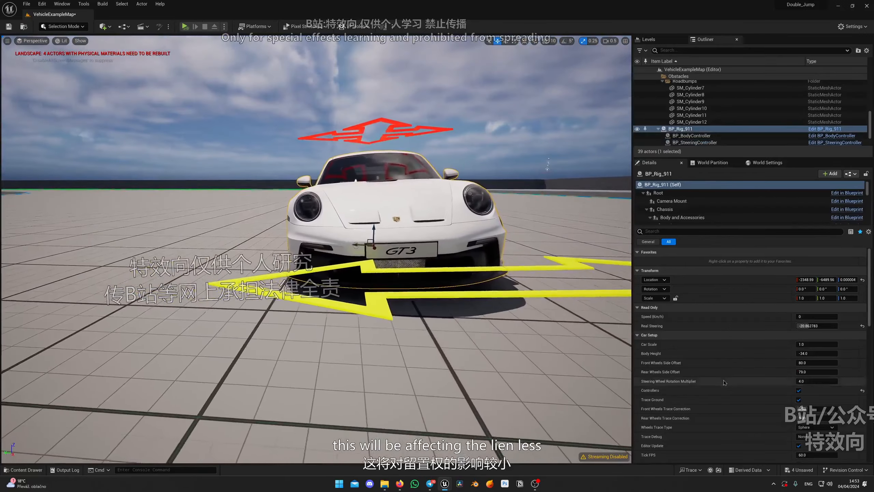
{"action": "scroll", "coordinate": [763, 409], "scroll_direction": "down", "scroll_amount": 7}
{"action": "scroll", "coordinate": [770, 404], "scroll_direction": "down", "scroll_amount": 3}
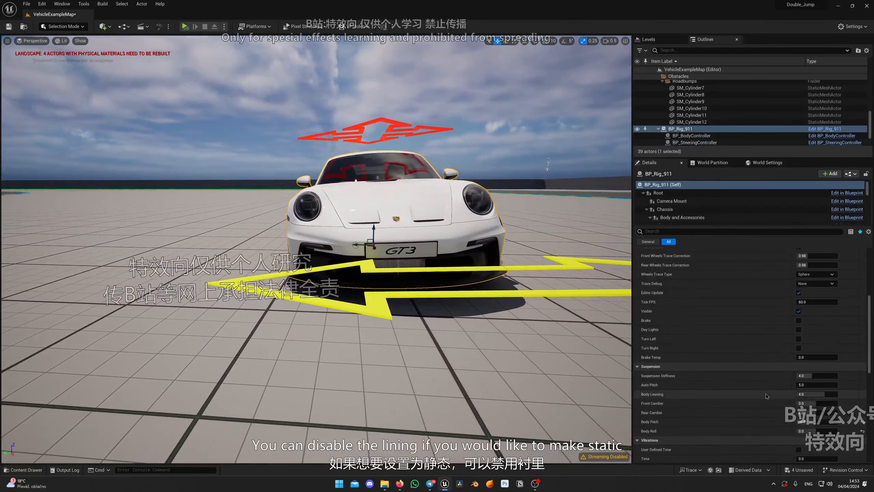
{"action": "right_click_drag", "start_coordinate": [489, 303], "coordinate": [551, 319]}
{"action": "scroll", "coordinate": [735, 398], "scroll_direction": "down", "scroll_amount": 3}
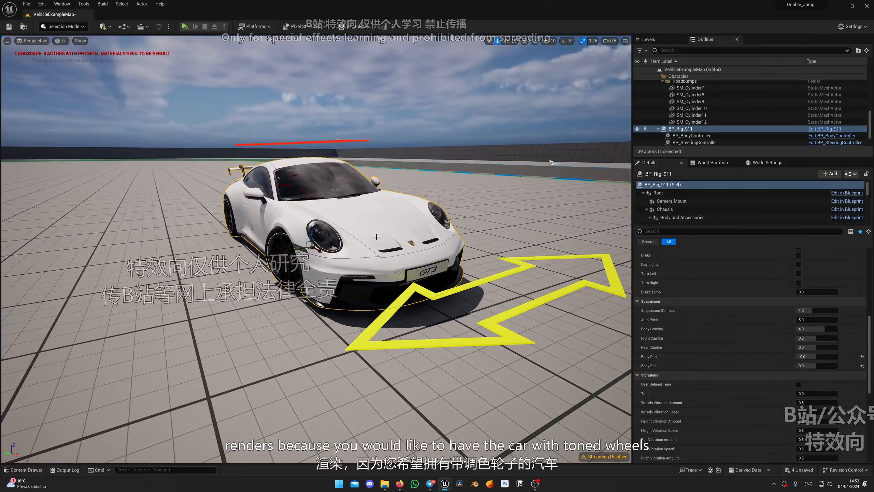
{"action": "left_click", "coordinate": [817, 329]}
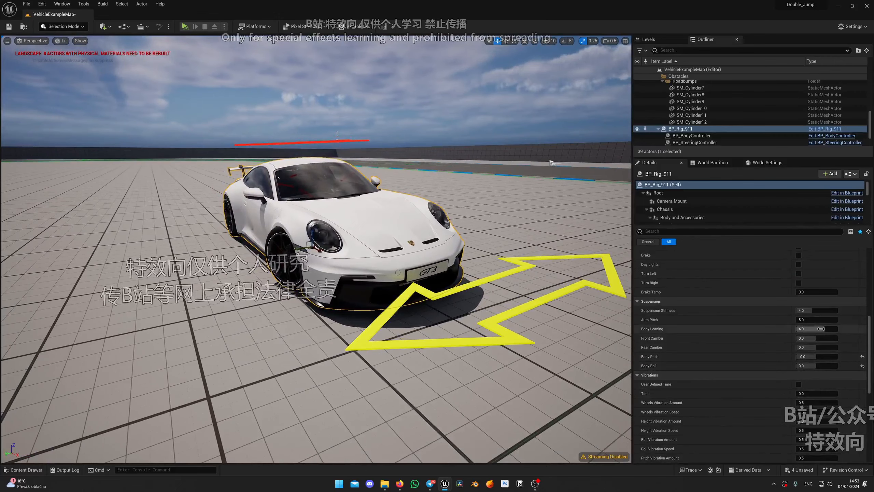
{"action": "key", "text": "Return"}
Step: Move the steering controller sideways to Y about -58.18 and examine the pose with turned wheels in game view
{"action": "right_click_drag", "start_coordinate": [440, 258], "coordinate": [505, 277]}
{"action": "left_click", "coordinate": [440, 258]}
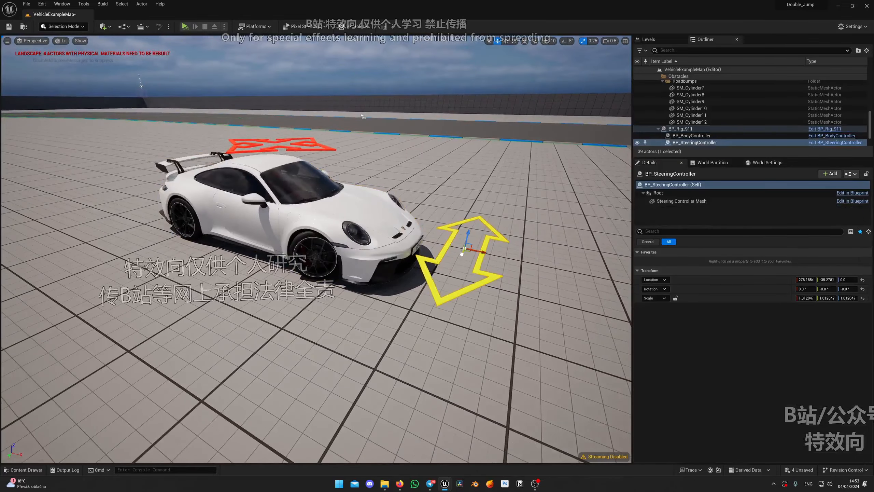
{"action": "left_click_drag", "start_coordinate": [462, 254], "coordinate": [465, 251]}
{"action": "right_click_drag", "start_coordinate": [466, 251], "coordinate": [430, 220]}
{"action": "key", "text": "g"}
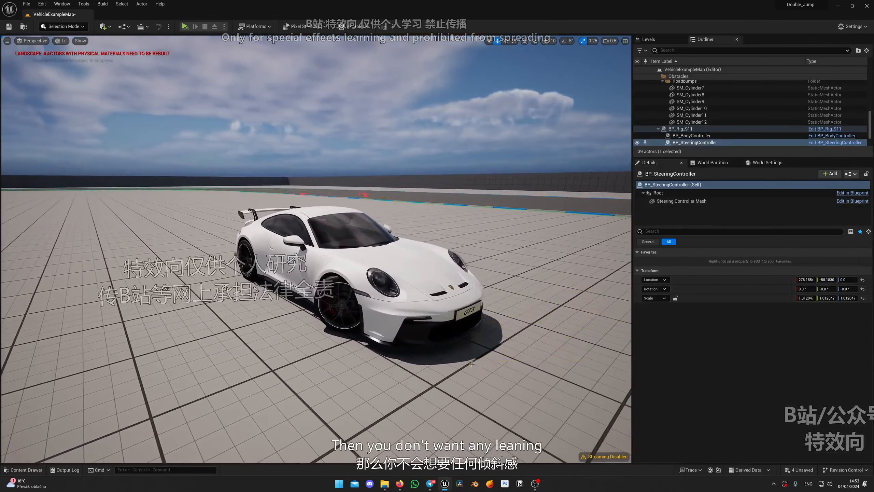
{"action": "key", "text": "w"}
{"action": "right_click_drag", "start_coordinate": [472, 364], "coordinate": [464, 354]}
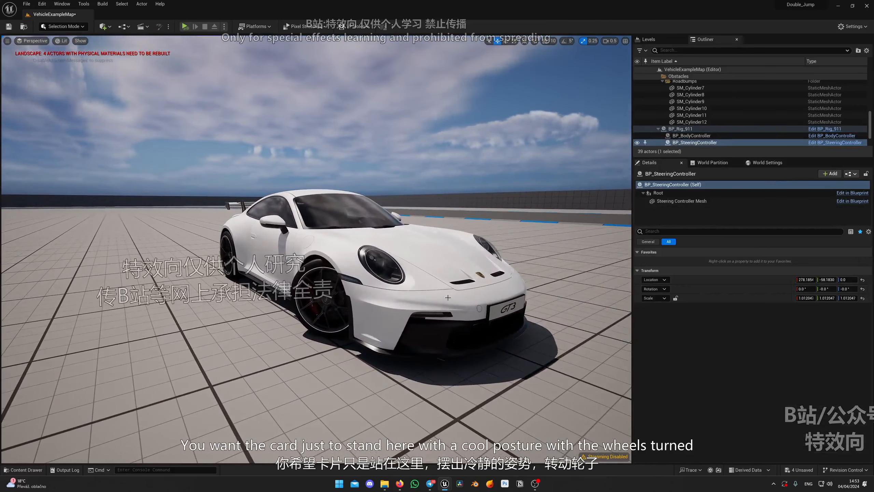
Step: Reselect the car, disable its Controllers and inspect the body with the front wheels turned
{"action": "left_click", "coordinate": [431, 293]}
{"action": "right_click_drag", "start_coordinate": [431, 293], "coordinate": [427, 327]}
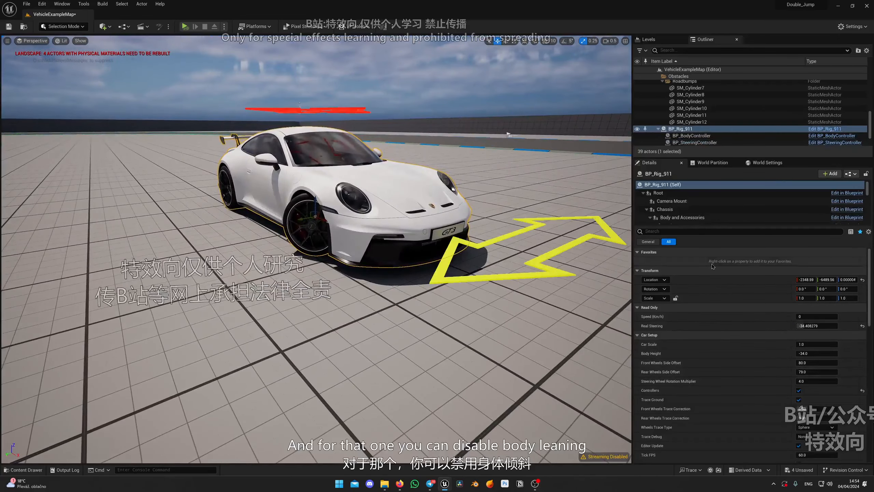
{"action": "left_click", "coordinate": [798, 391]}
{"action": "scroll", "coordinate": [798, 456], "scroll_direction": "down", "scroll_amount": 4}
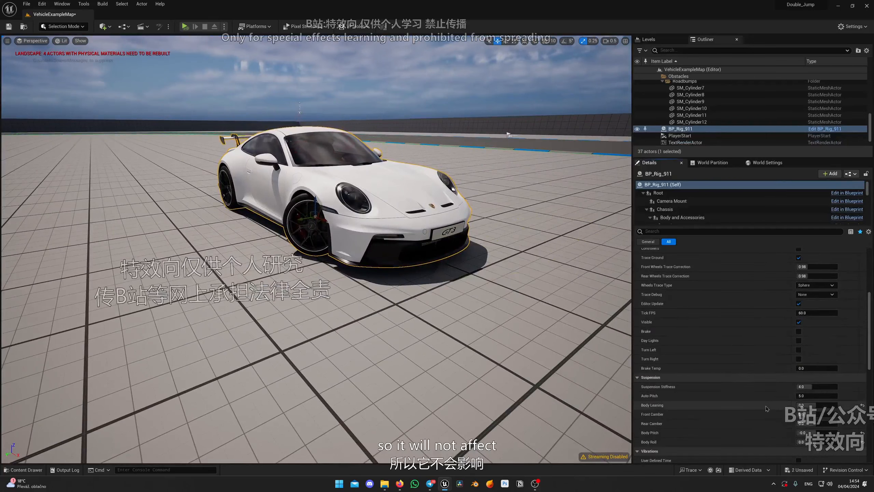
{"action": "mouse_move", "coordinate": [387, 339]}
{"action": "right_mouse_down"}
{"action": "mouse_move", "coordinate": [368, 334]}
{"action": "mouse_move", "coordinate": [387, 339]}
{"action": "right_mouse_up"}
{"action": "key", "text": "w"}
{"action": "right_click_drag", "start_coordinate": [302, 259], "coordinate": [380, 267]}
{"action": "key", "text": "d"}
{"action": "key", "text": "a"}
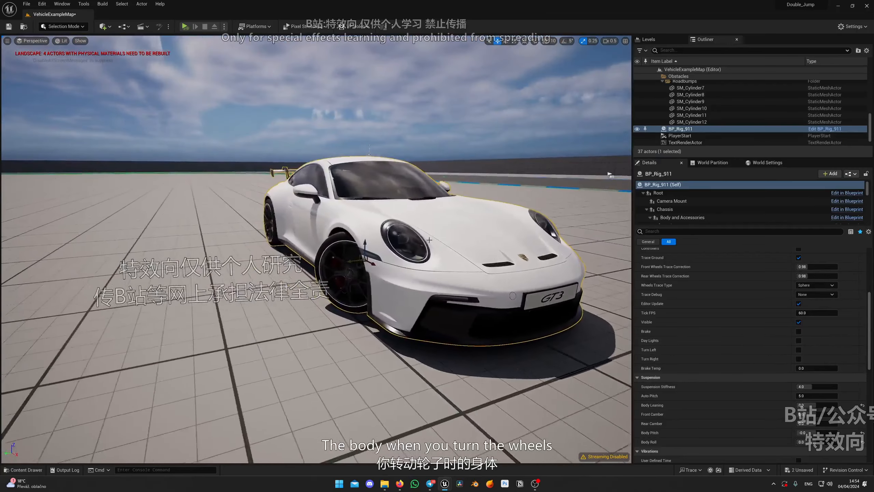
Step: Filter the car's properties for "steer", reset Steering to its default and clear the filter
{"action": "scroll", "coordinate": [750, 380], "scroll_direction": "down", "scroll_amount": 12}
{"action": "scroll", "coordinate": [753, 380], "scroll_direction": "down", "scroll_amount": 5}
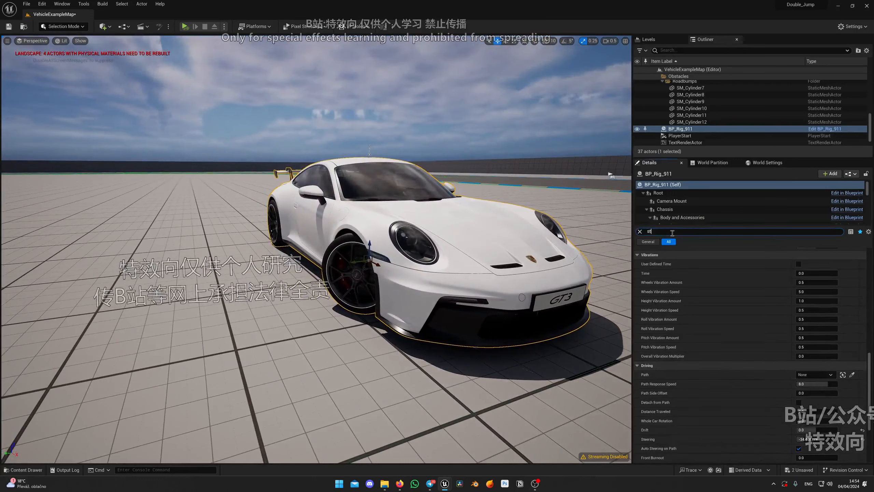
{"action": "left_click", "coordinate": [863, 262]}
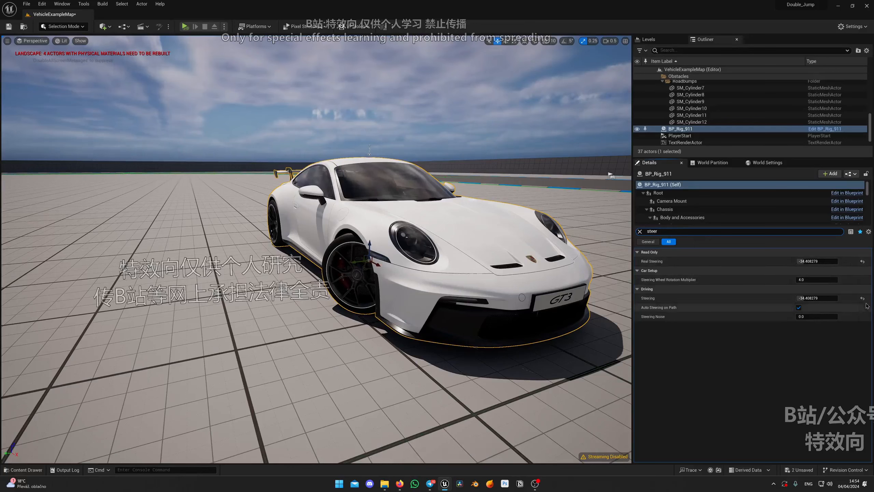
{"action": "left_click", "coordinate": [862, 298]}
{"action": "left_click", "coordinate": [640, 232]}
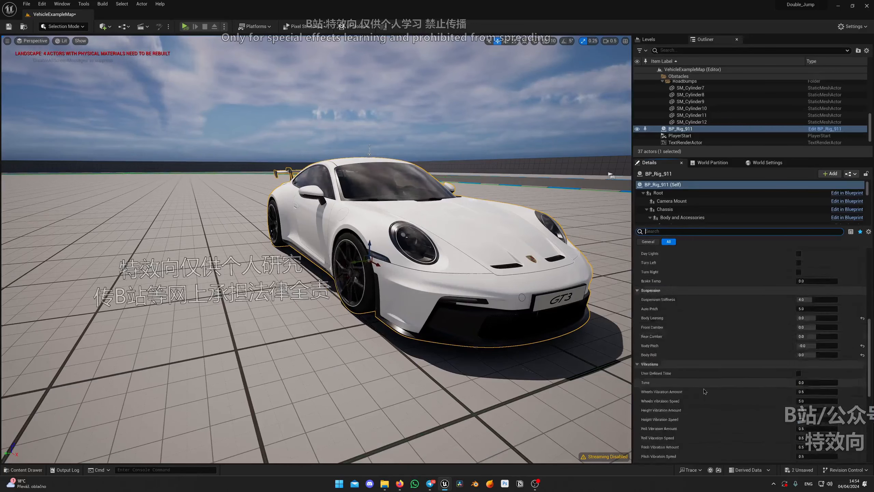
Step: Set both Front Camber and Rear Camber to 2 in the car's Suspension settings
{"action": "scroll", "coordinate": [728, 328], "scroll_direction": "up", "scroll_amount": 6}
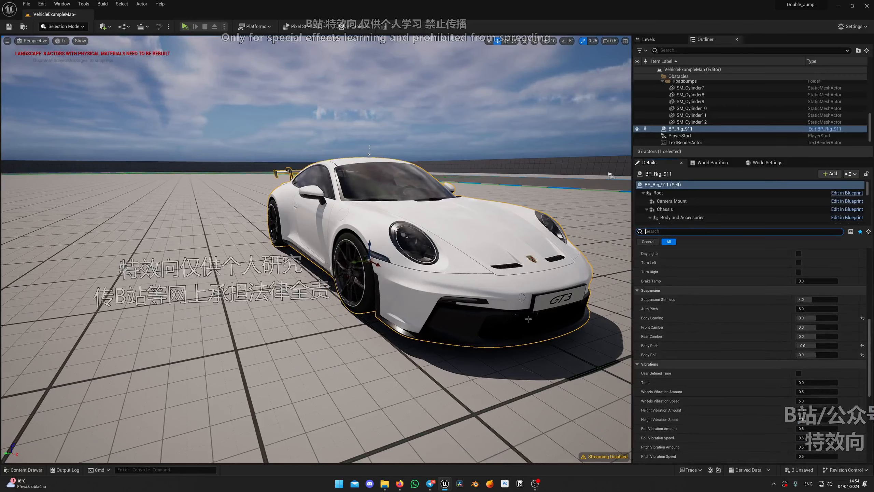
{"action": "right_click_drag", "start_coordinate": [528, 319], "coordinate": [339, 303]}
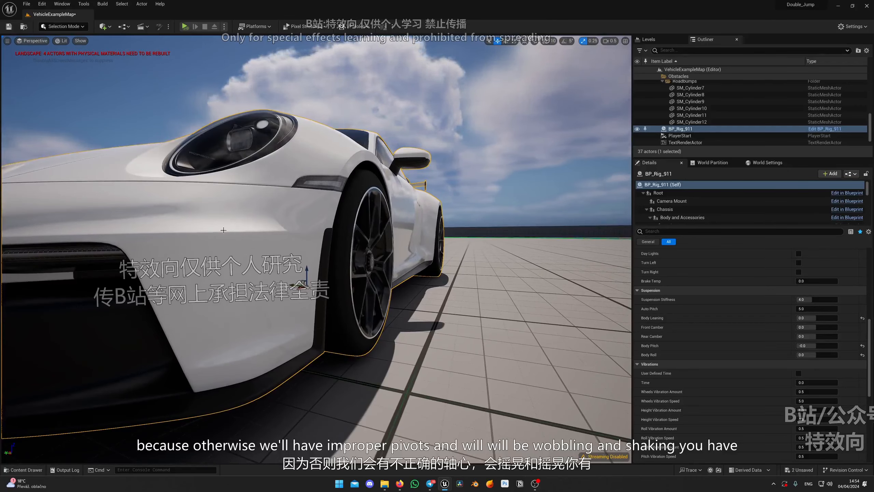
{"action": "key", "text": "a"}
{"action": "right_click_drag", "start_coordinate": [459, 325], "coordinate": [466, 332]}
{"action": "key", "text": "d"}
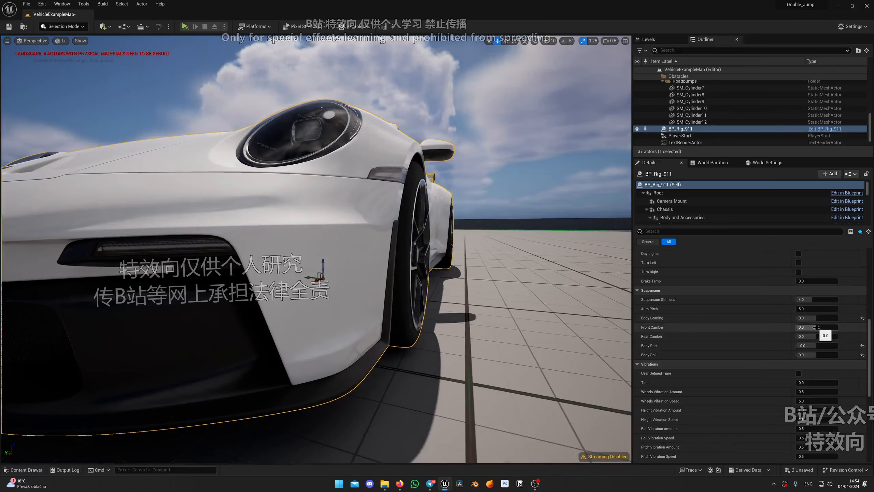
{"action": "key", "text": "d"}
{"action": "right_click_drag", "start_coordinate": [438, 284], "coordinate": [389, 252]}
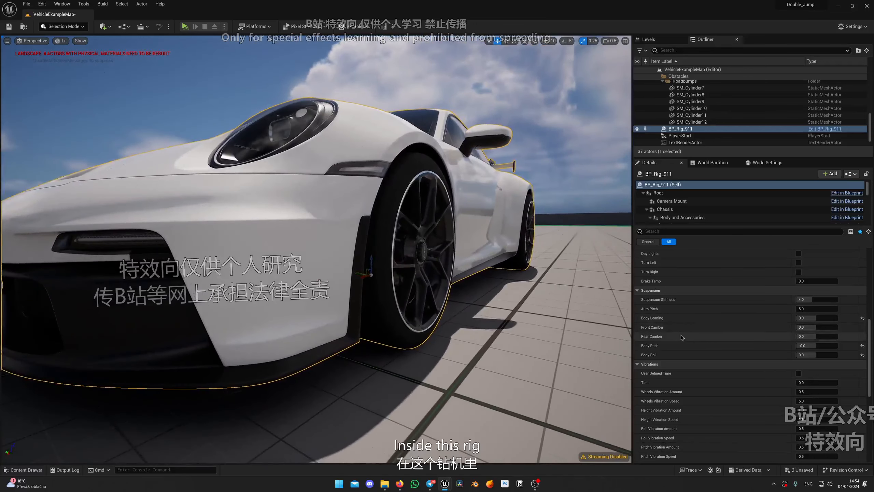
{"action": "type", "text": "2"}
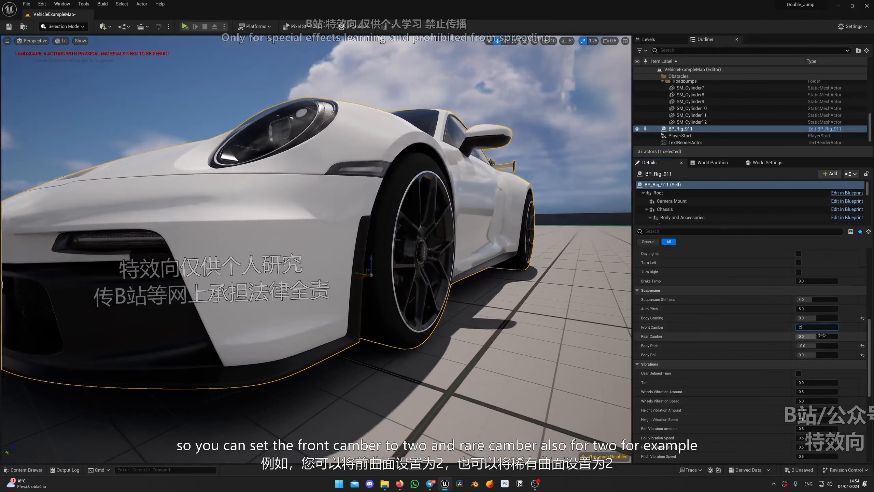
{"action": "left_click", "coordinate": [823, 336]}
{"action": "type", "text": "2"}
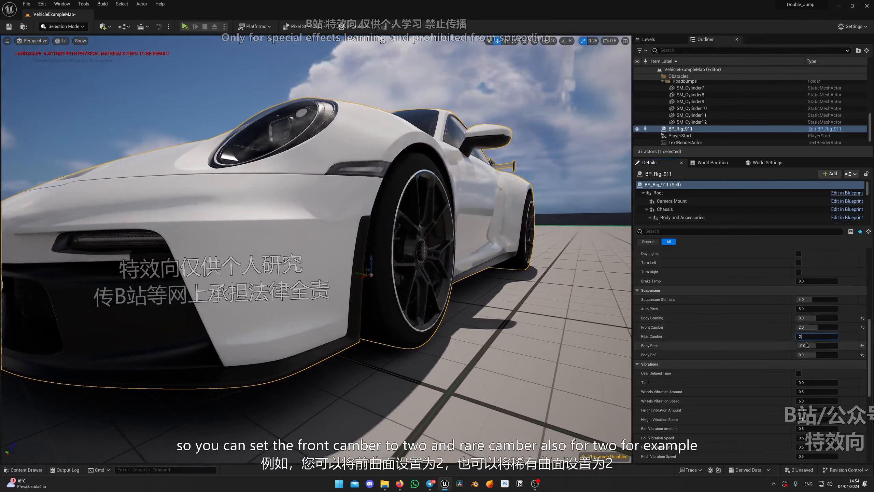
Step: Try an extreme Front Camber of -30.0 and reset it to the default after viewing the front wheel
{"action": "left_click", "coordinate": [573, 333]}
{"action": "key", "text": "d"}
{"action": "right_click_drag", "start_coordinate": [573, 333], "coordinate": [592, 335]}
{"action": "key", "text": "a"}
{"action": "scroll", "coordinate": [543, 341], "scroll_direction": "up", "scroll_amount": 2}
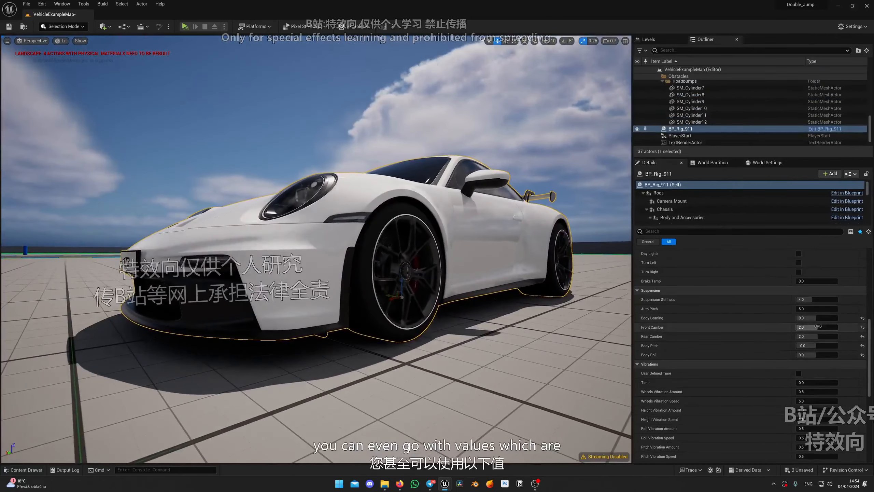
{"action": "left_click_drag", "start_coordinate": [760, 328], "coordinate": [747, 328]}
{"action": "right_click_drag", "start_coordinate": [386, 282], "coordinate": [351, 276]}
{"action": "key", "text": "s"}
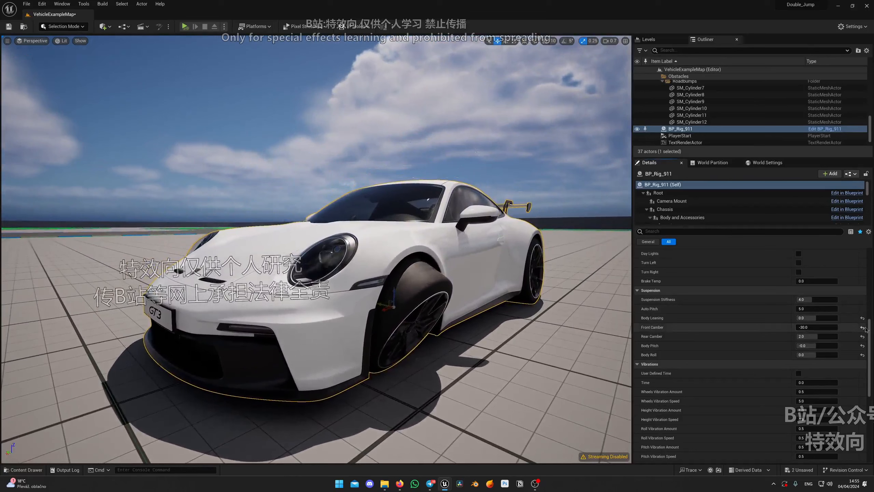
{"action": "left_click", "coordinate": [863, 327]}
Step: Set both Front Camber and Rear Camber to 4.0 and view the wheels from the front and side
{"action": "left_click", "coordinate": [820, 328]}
{"action": "left_click", "coordinate": [821, 329]}
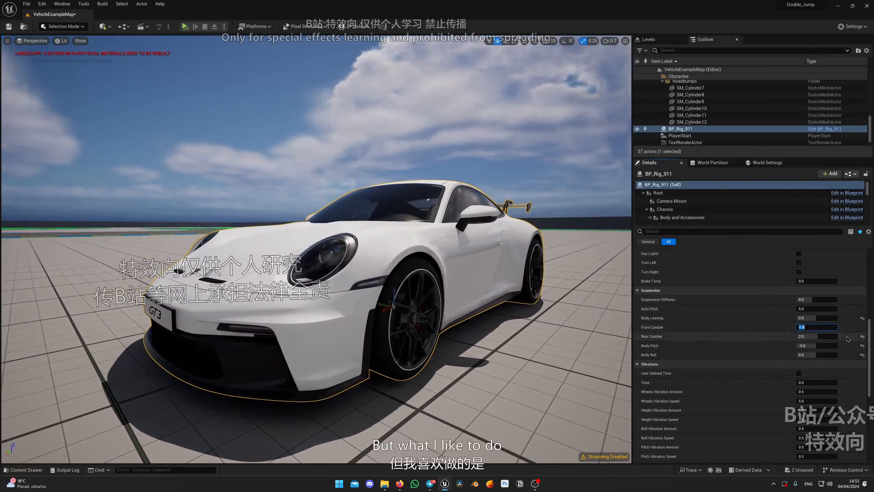
{"action": "key", "text": "w"}
{"action": "mouse_move", "coordinate": [448, 324]}
{"action": "right_mouse_down"}
{"action": "mouse_move", "coordinate": [470, 326]}
{"action": "mouse_move", "coordinate": [451, 322]}
{"action": "right_mouse_up"}
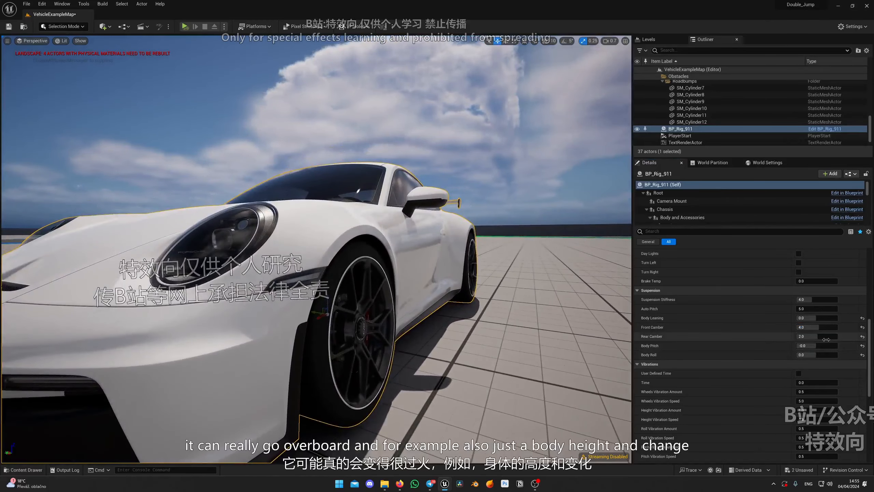
{"action": "key", "text": "d"}
{"action": "right_click_drag", "start_coordinate": [561, 285], "coordinate": [520, 285]}
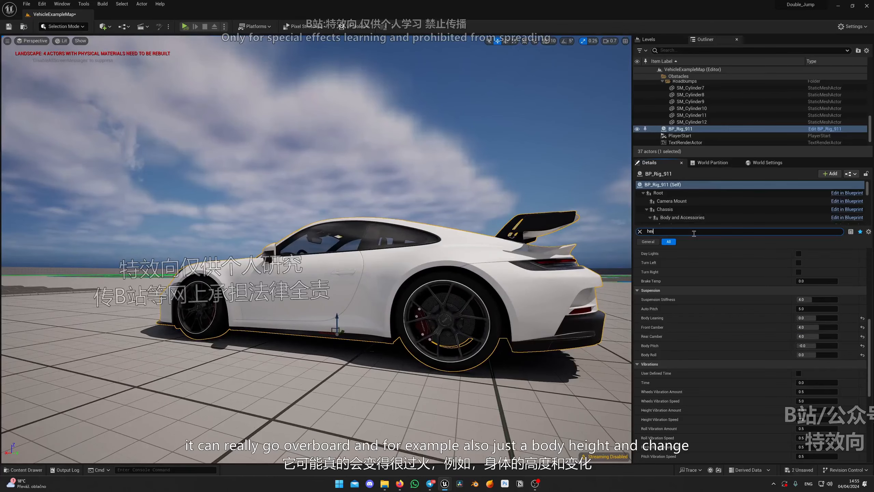
Step: Filter the properties for "hei", set Body Height to -40 and inspect the front wheel fitment
{"action": "type", "text": "-40"}
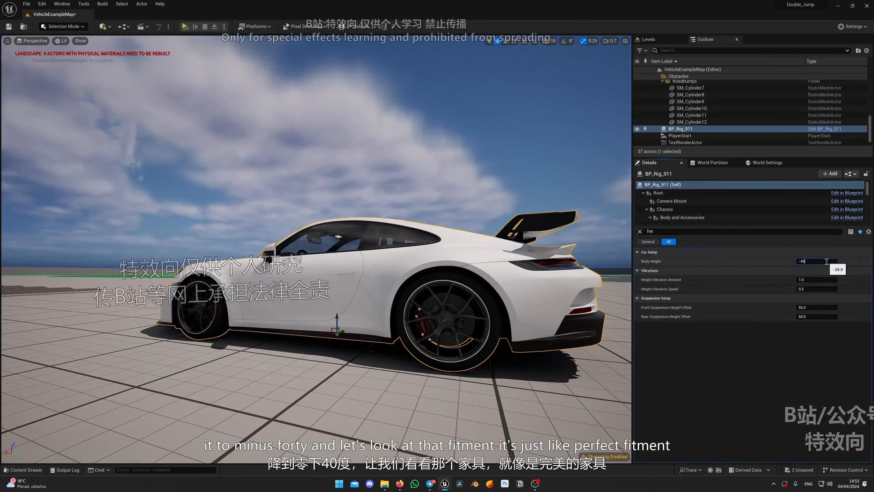
{"action": "key", "text": "Return"}
{"action": "key", "text": "d"}
{"action": "key", "text": "w"}
{"action": "mouse_move", "coordinate": [572, 276]}
{"action": "right_mouse_down"}
{"action": "mouse_move", "coordinate": [509, 275]}
{"action": "mouse_move", "coordinate": [585, 275]}
{"action": "right_mouse_up"}
{"action": "scroll", "coordinate": [517, 276], "scroll_direction": "down", "scroll_amount": 3}
{"action": "key", "text": "a"}
{"action": "key", "text": "w"}
{"action": "scroll", "coordinate": [537, 275], "scroll_direction": "up", "scroll_amount": 1}
{"action": "key", "text": "a"}
{"action": "right_click_drag", "start_coordinate": [354, 251], "coordinate": [430, 251]}
{"action": "key", "text": "w"}
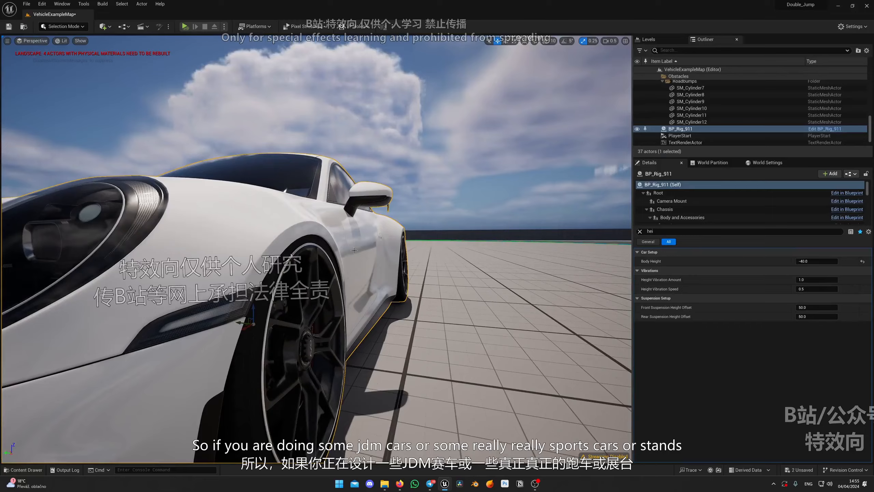
Step: Examine the lowered car's stance from the rear and the front in game view
{"action": "key", "text": "s"}
{"action": "key", "text": "d"}
{"action": "right_click_drag", "start_coordinate": [354, 251], "coordinate": [200, 253]}
{"action": "key", "text": "w"}
{"action": "key", "text": "g"}
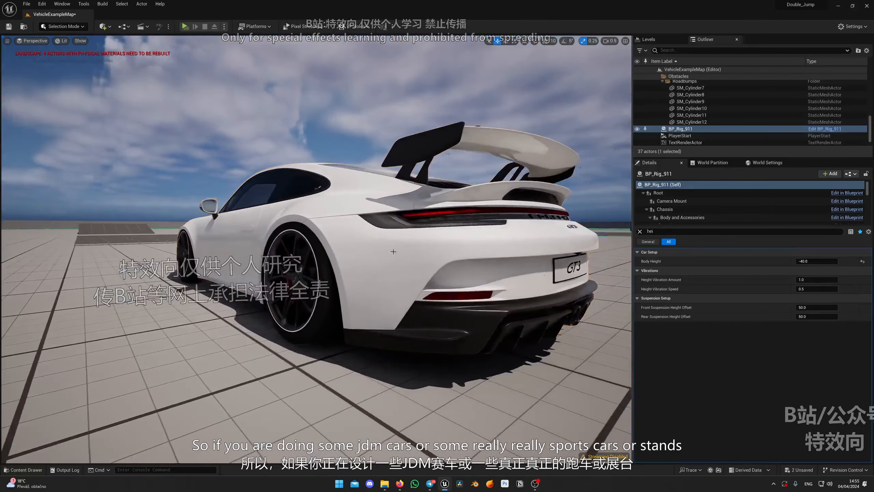
{"action": "key", "text": "d"}
{"action": "key", "text": "s"}
{"action": "right_click_drag", "start_coordinate": [374, 254], "coordinate": [299, 245]}
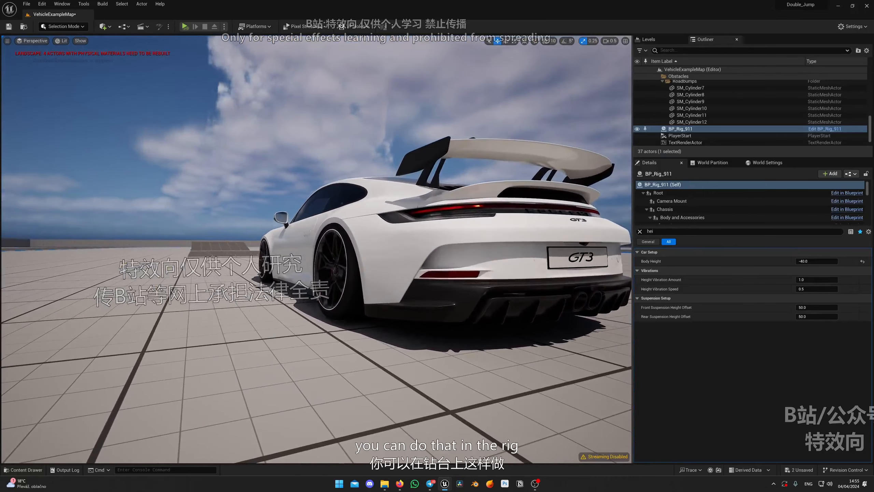
{"action": "key", "text": "w"}
{"action": "right_click_drag", "start_coordinate": [445, 291], "coordinate": [571, 289]}
{"action": "key", "text": "a"}
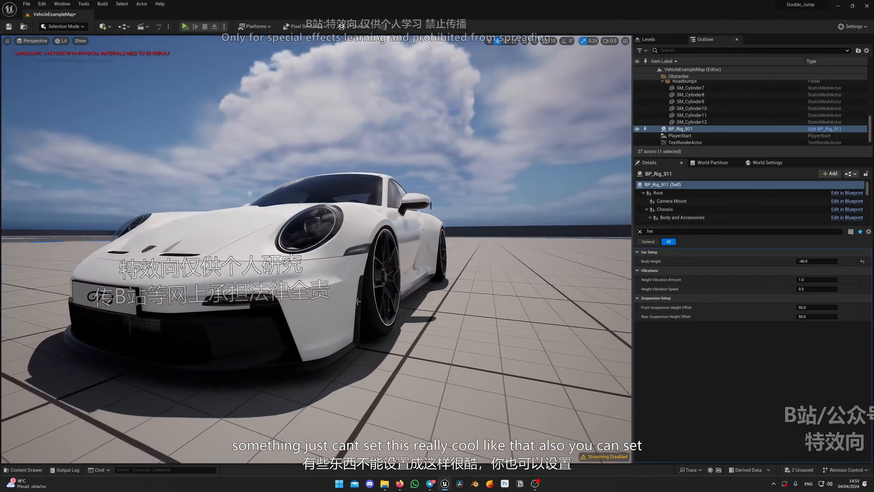
{"action": "key", "text": "d"}
{"action": "right_click_drag", "start_coordinate": [404, 232], "coordinate": [535, 254]}
Step: Clear the property filter and examine the lowered car and its front wheel from several front angles
{"action": "left_click", "coordinate": [640, 232]}
{"action": "key", "text": "q"}
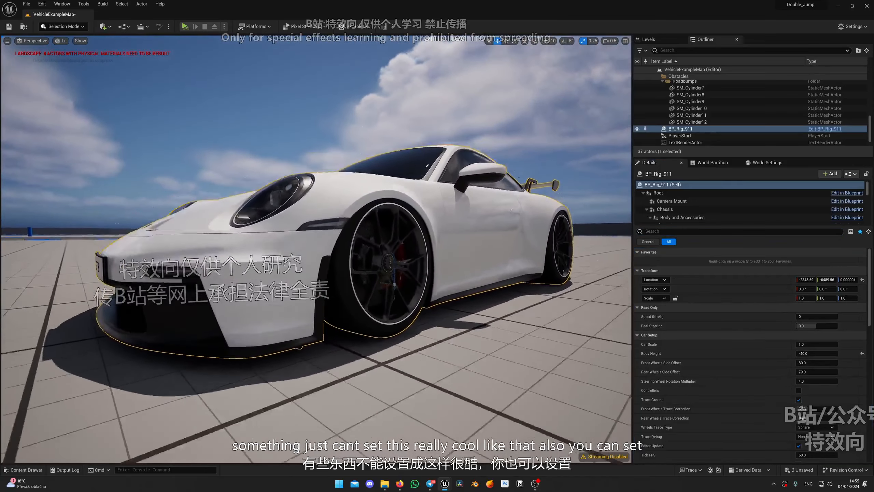
{"action": "key", "text": "q"}
{"action": "right_click_drag", "start_coordinate": [483, 377], "coordinate": [423, 251]}
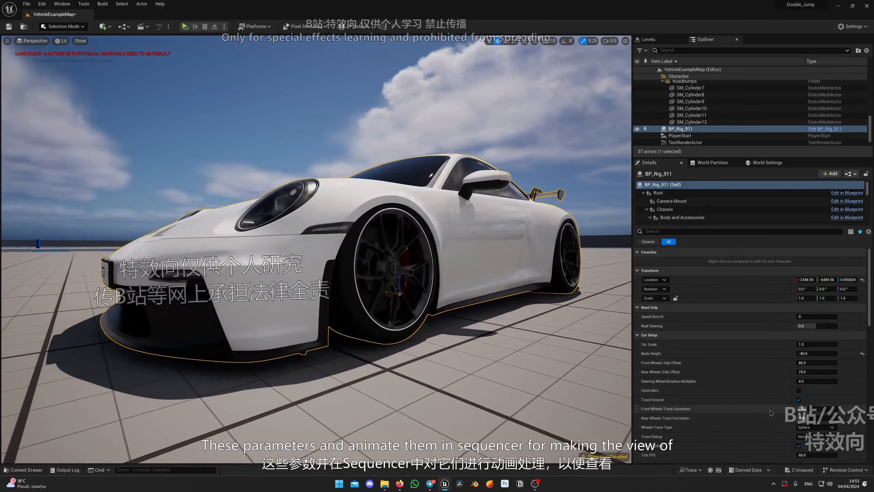
{"action": "scroll", "coordinate": [771, 413], "scroll_direction": "down", "scroll_amount": 2}
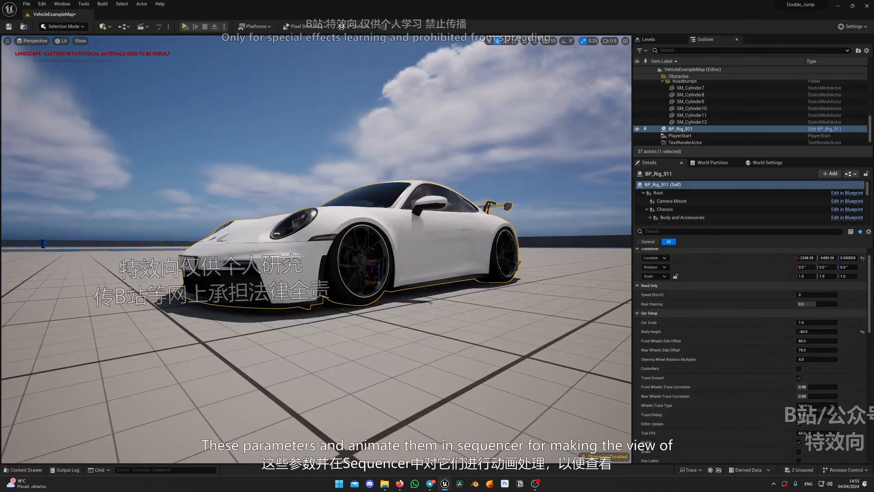
{"action": "key", "text": "e"}
{"action": "right_click_drag", "start_coordinate": [435, 304], "coordinate": [557, 340]}
{"action": "key", "text": "w"}
{"action": "key", "text": "a"}
{"action": "key", "text": "e"}
{"action": "key", "text": "d"}
{"action": "key", "text": "a"}
{"action": "key", "text": "a"}
{"action": "key", "text": "e"}
{"action": "right_click_drag", "start_coordinate": [611, 358], "coordinate": [662, 376]}
Step: Reduce both Front Camber and Rear Camber to 2.0 in the Suspension settings
{"action": "scroll", "coordinate": [779, 376], "scroll_direction": "down", "scroll_amount": 12}
{"action": "scroll", "coordinate": [778, 358], "scroll_direction": "up", "scroll_amount": 4}
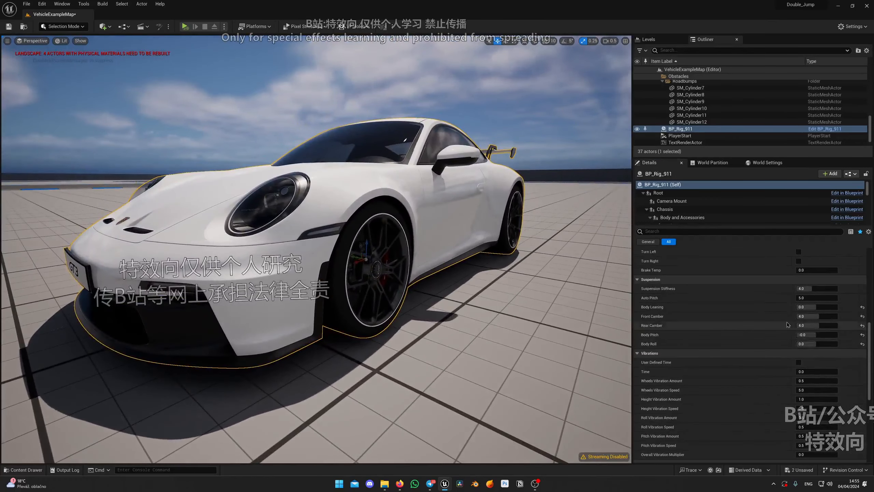
{"action": "left_click", "coordinate": [818, 317]}
{"action": "type", "text": "2"}
{"action": "key", "text": "Tab"}
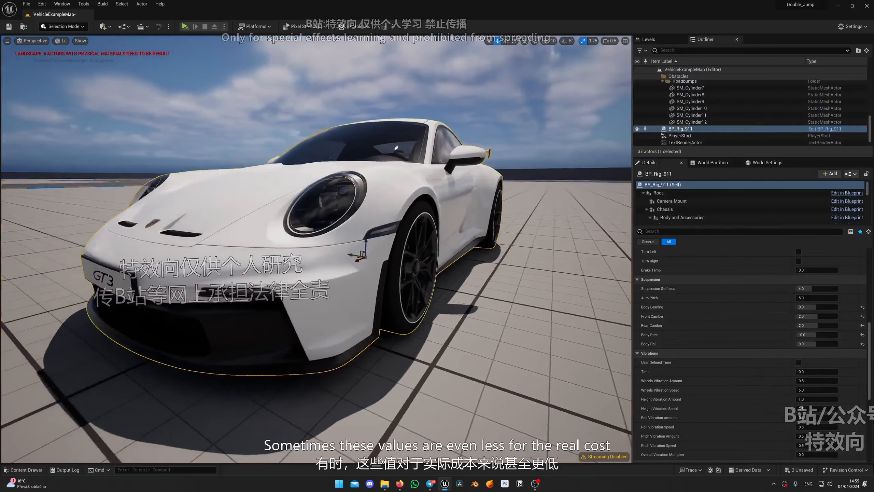
{"action": "right_click_drag", "start_coordinate": [518, 325], "coordinate": [506, 329]}
{"action": "left_click_drag", "start_coordinate": [495, 253], "coordinate": [437, 256], "text": "alt"}
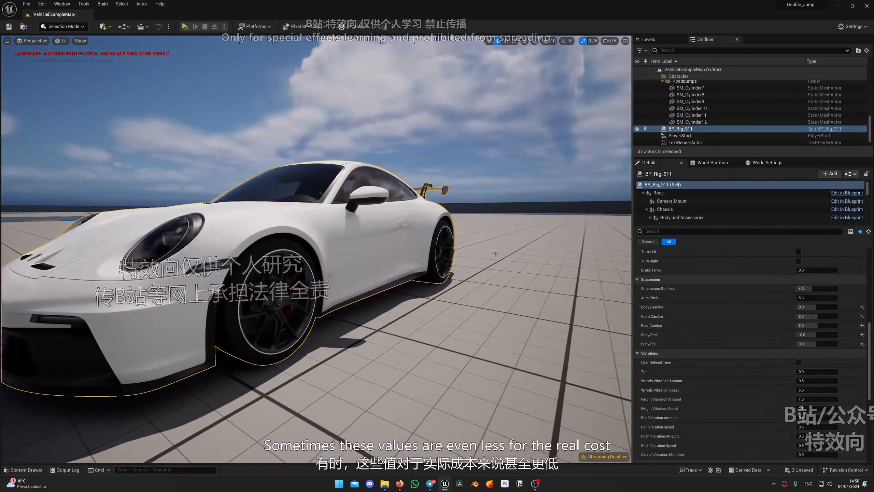
Step: Inspect the wheels with the reduced camber and return the car's Body Height to -34.0
{"action": "key", "text": "d"}
{"action": "mouse_move", "coordinate": [507, 250]}
{"action": "right_mouse_down"}
{"action": "mouse_move", "coordinate": [358, 249]}
{"action": "mouse_move", "coordinate": [401, 250]}
{"action": "mouse_move", "coordinate": [444, 269]}
{"action": "mouse_move", "coordinate": [506, 249]}
{"action": "right_mouse_up"}
{"action": "key", "text": "w"}
{"action": "key", "text": "a"}
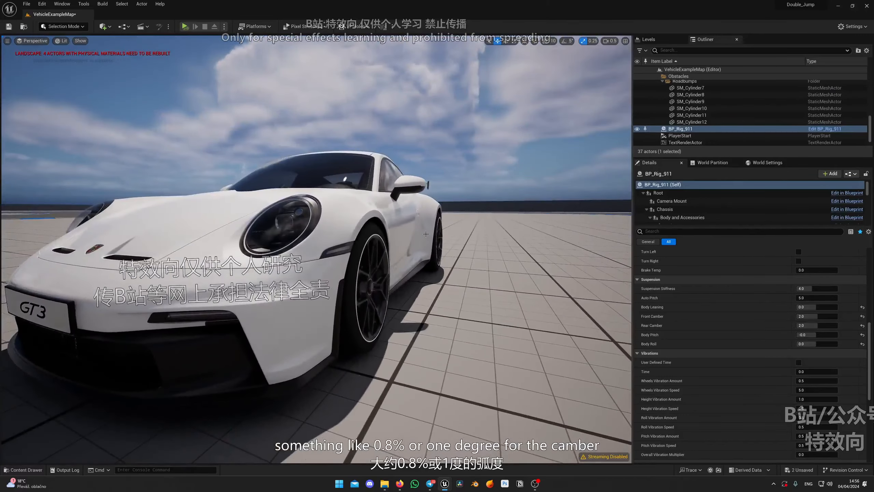
{"action": "key", "text": "s"}
{"action": "key", "text": "d"}
{"action": "right_click_drag", "start_coordinate": [426, 234], "coordinate": [382, 236]}
{"action": "scroll", "coordinate": [783, 325], "scroll_direction": "up", "scroll_amount": 6}
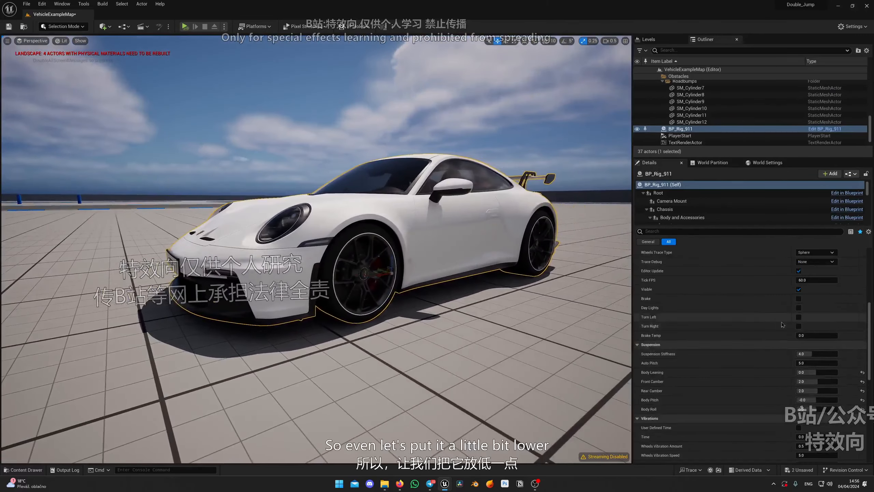
{"action": "scroll", "coordinate": [782, 325], "scroll_direction": "up", "scroll_amount": 10}
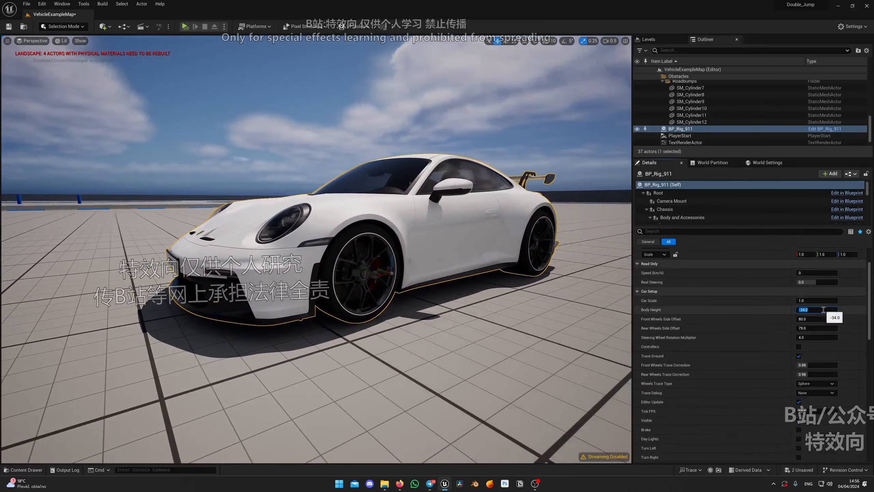
Step: Examine the car's ride height and wheel camber from the front and the side
{"action": "key", "text": "d"}
{"action": "mouse_move", "coordinate": [458, 248]}
{"action": "right_mouse_down"}
{"action": "mouse_move", "coordinate": [355, 243]}
{"action": "mouse_move", "coordinate": [465, 244]}
{"action": "right_mouse_up"}
{"action": "key", "text": "w"}
{"action": "key", "text": "a"}
{"action": "scroll", "coordinate": [410, 243], "scroll_direction": "up", "scroll_amount": 1}
{"action": "scroll", "coordinate": [737, 331], "scroll_direction": "down", "scroll_amount": 12}
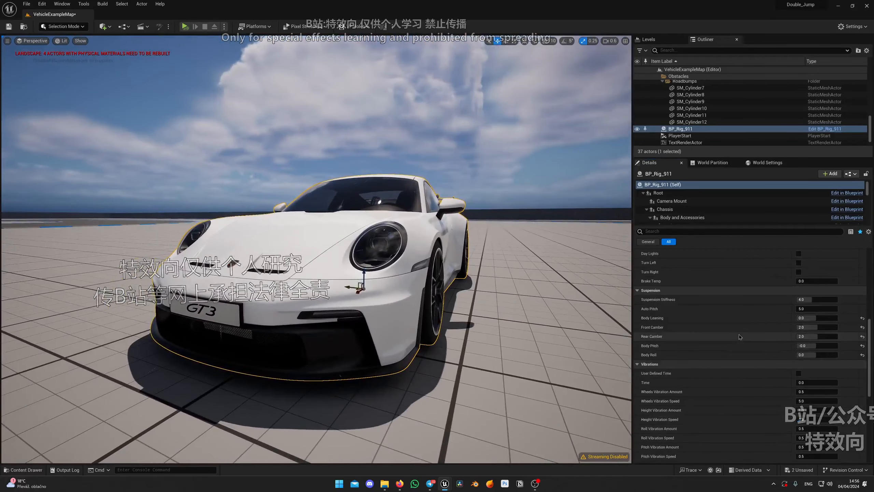
{"action": "key", "text": "d"}
{"action": "right_click_drag", "start_coordinate": [551, 310], "coordinate": [440, 305]}
{"action": "key", "text": "w"}
{"action": "right_click_drag", "start_coordinate": [585, 338], "coordinate": [584, 340]}
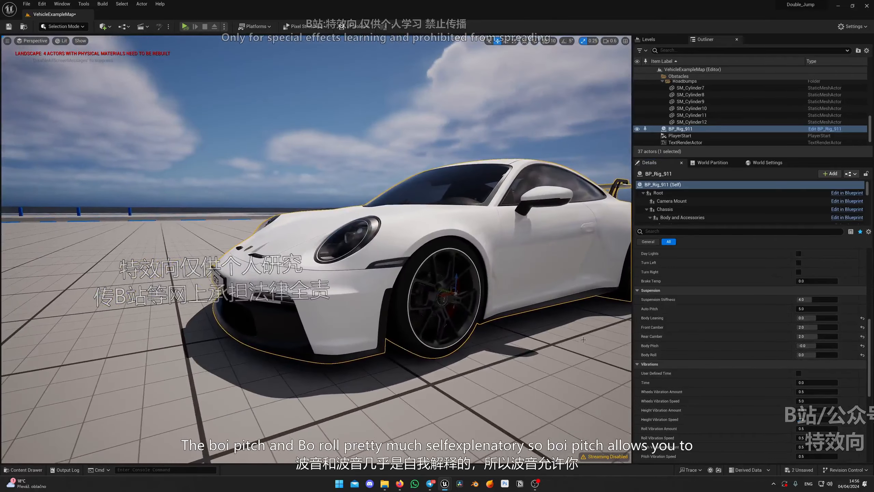
Step: Try Body Pitch values of -1 and -2 for the braking pose and reset the property to default
{"action": "type", "text": "-1"}
{"action": "key", "text": "Return"}
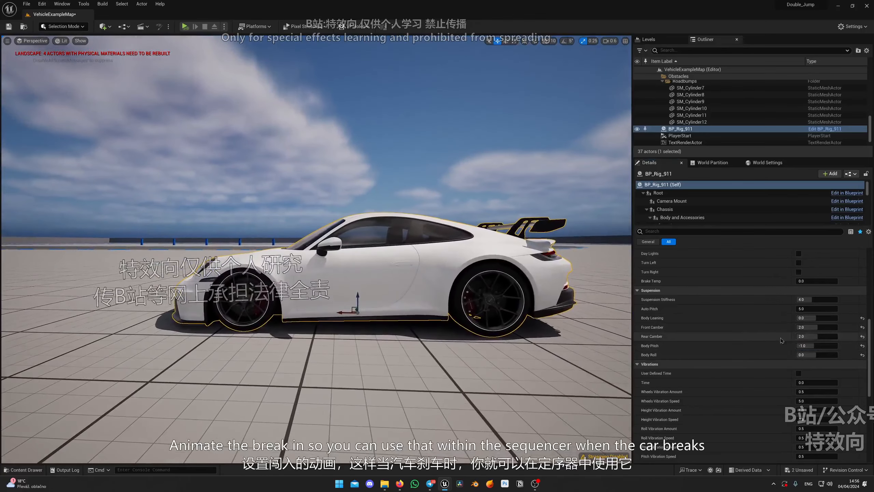
{"action": "type", "text": "-2"}
{"action": "key", "text": "Return"}
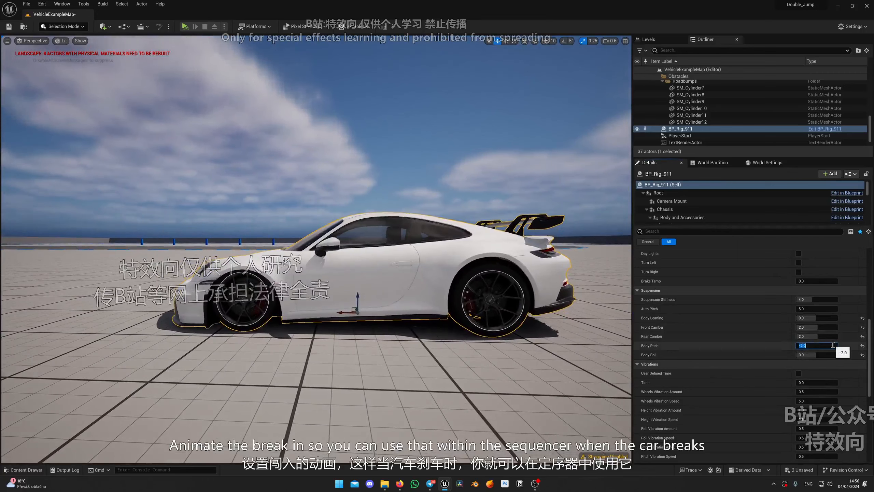
{"action": "left_click", "coordinate": [862, 346]}
Step: Try a Body Roll of -4.0, view the car from the front and reset the property to default
{"action": "right_click_drag", "start_coordinate": [597, 326], "coordinate": [621, 334]}
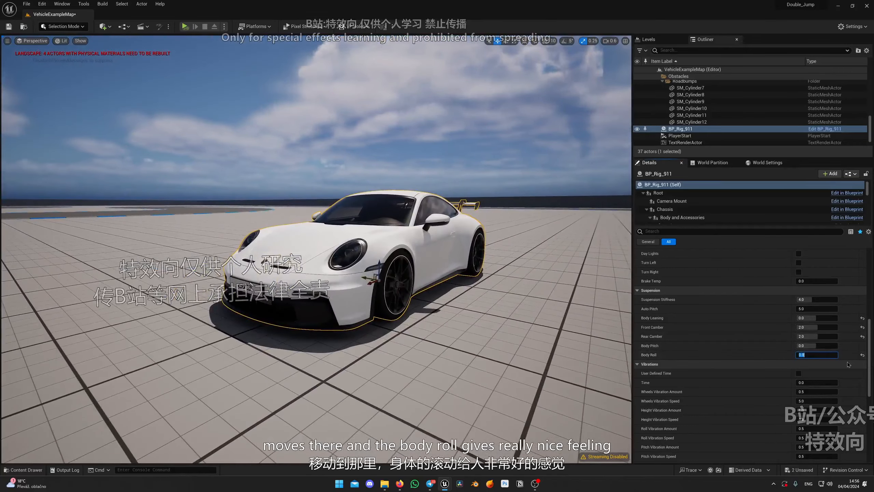
{"action": "key", "text": "Return"}
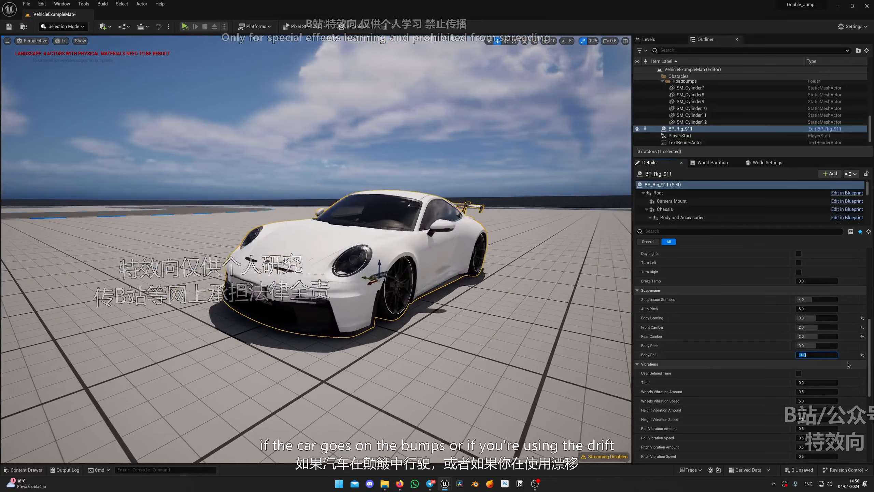
{"action": "right_click_drag", "start_coordinate": [438, 323], "coordinate": [464, 323]}
{"action": "left_click", "coordinate": [862, 355]}
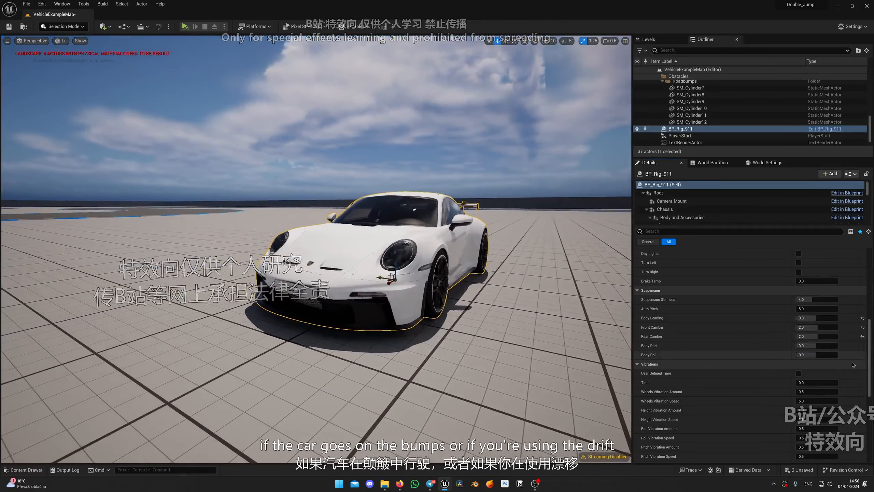
Step: Try a Drift of about 57 on the Porsche rig and inspect the front wheel inside its arch
{"action": "right_click_drag", "start_coordinate": [585, 320], "coordinate": [551, 324]}
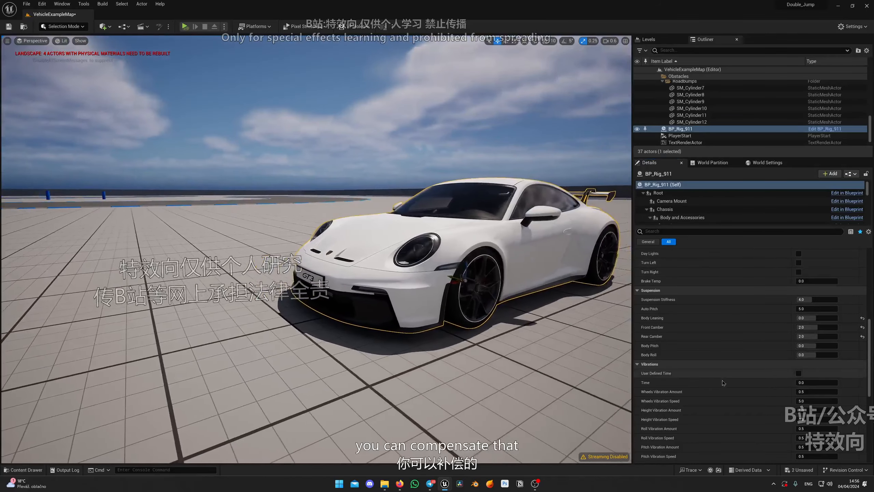
{"action": "scroll", "coordinate": [758, 371], "scroll_direction": "down", "scroll_amount": 4}
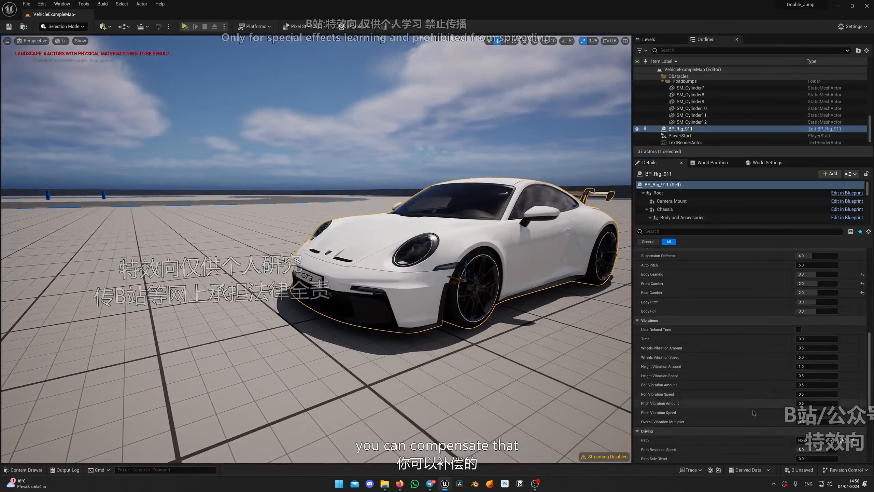
{"action": "scroll", "coordinate": [753, 413], "scroll_direction": "down", "scroll_amount": 2}
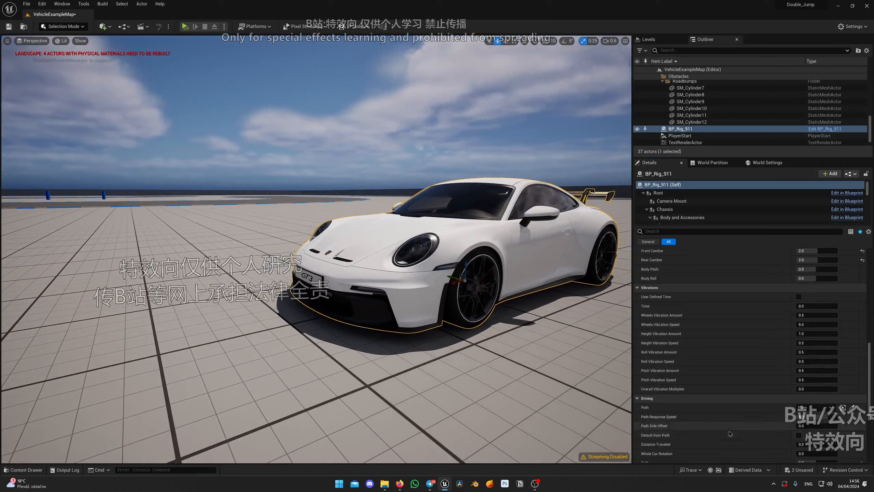
{"action": "scroll", "coordinate": [731, 433], "scroll_direction": "down", "scroll_amount": 2}
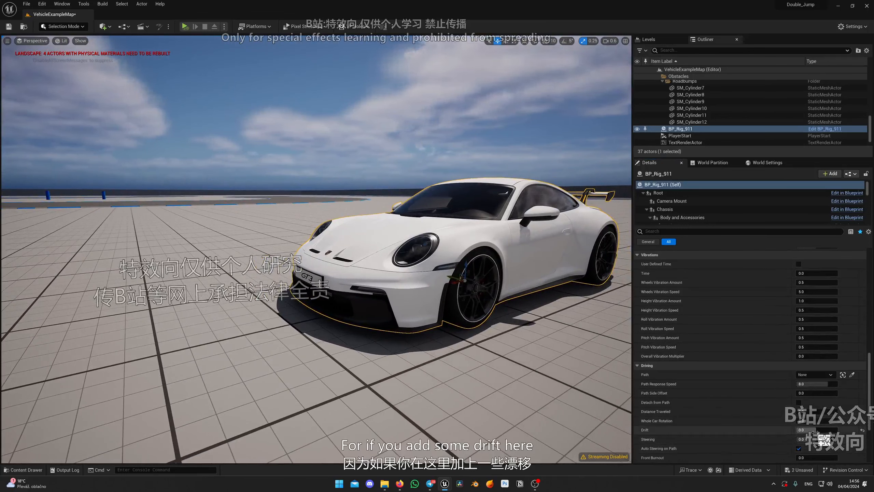
{"action": "left_click_drag", "start_coordinate": [807, 430], "coordinate": [833, 430]}
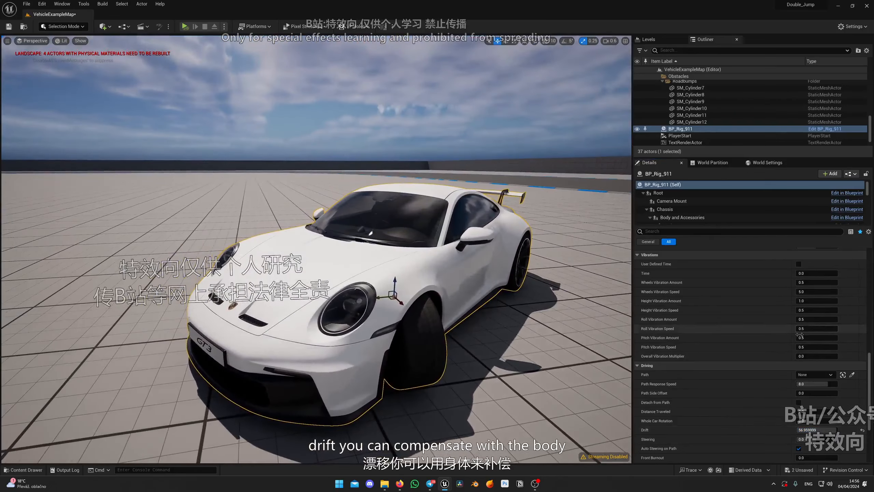
{"action": "mouse_move", "coordinate": [481, 318]}
{"action": "right_mouse_down"}
{"action": "mouse_move", "coordinate": [464, 310]}
{"action": "mouse_move", "coordinate": [480, 318]}
{"action": "right_mouse_up"}
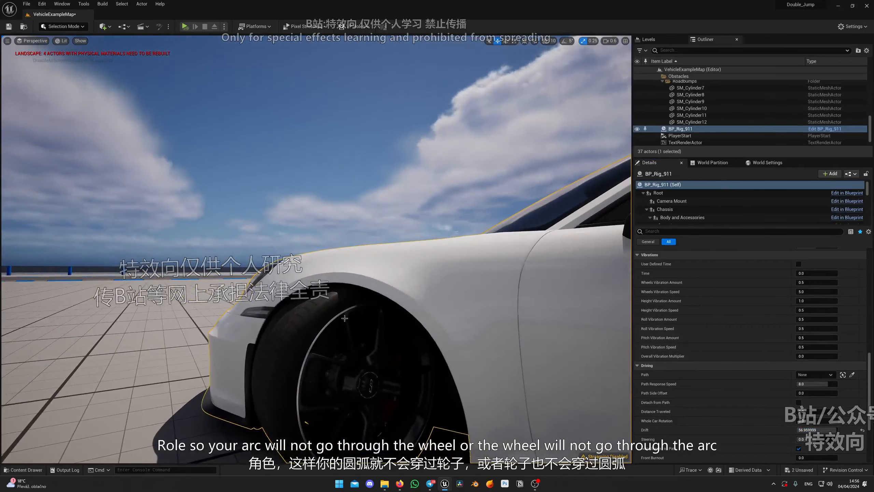
{"action": "right_click_drag", "start_coordinate": [344, 319], "coordinate": [379, 329]}
Step: Try compensating the drift with a Body Roll of about 3.2, reduced to about 2.13
{"action": "scroll", "coordinate": [791, 310], "scroll_direction": "up", "scroll_amount": 4}
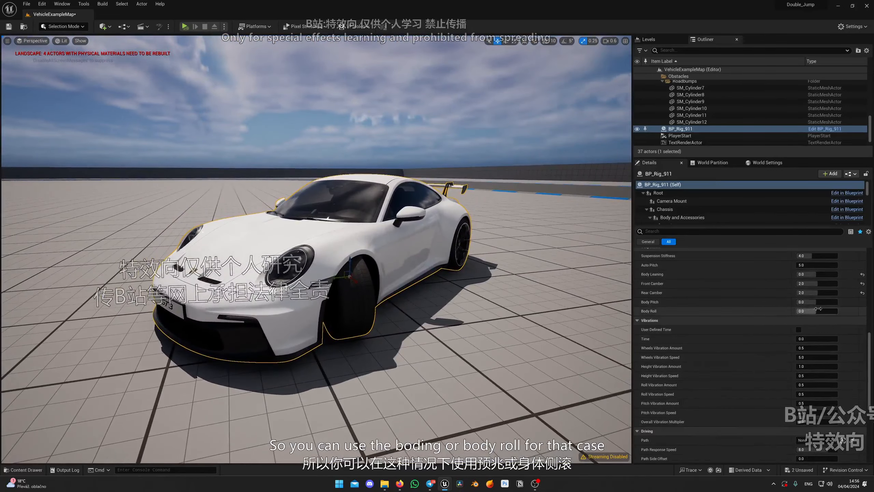
{"action": "left_click_drag", "start_coordinate": [813, 311], "coordinate": [817, 311]}
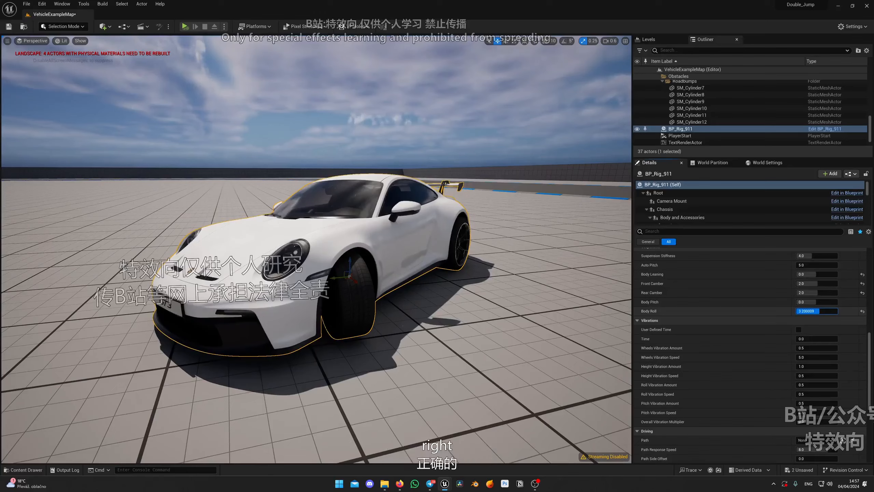
{"action": "left_click_drag", "start_coordinate": [817, 312], "coordinate": [812, 311]}
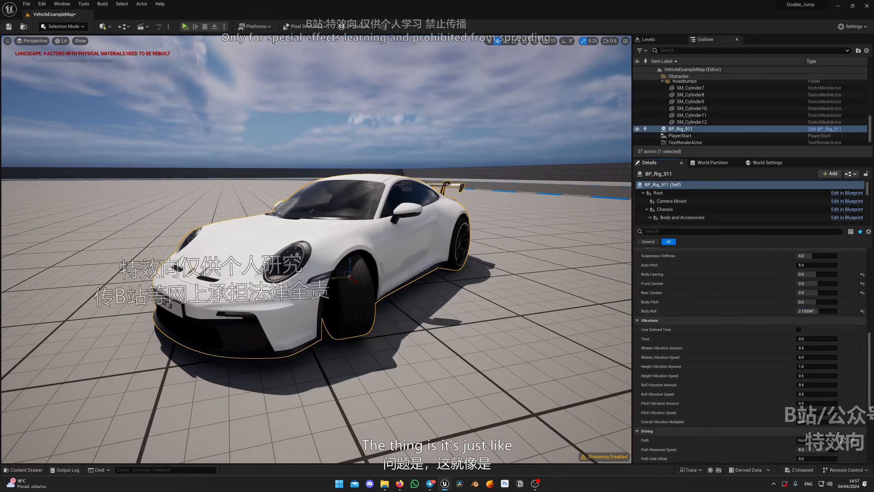
Step: Inspect the clearance between the front wheel and its arch close up and from the side of the car
{"action": "key", "text": "d"}
{"action": "mouse_move", "coordinate": [333, 201]}
{"action": "right_mouse_down"}
{"action": "mouse_move", "coordinate": [293, 193]}
{"action": "mouse_move", "coordinate": [332, 201]}
{"action": "right_mouse_up"}
{"action": "key", "text": "w"}
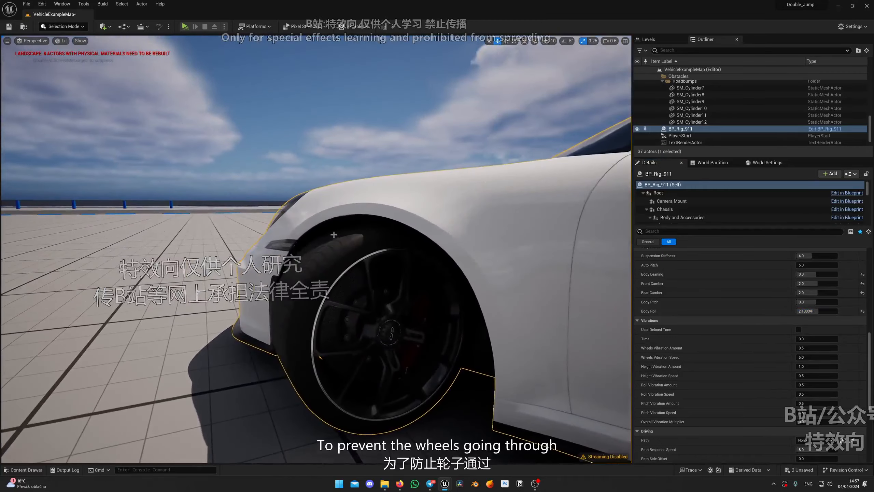
{"action": "right_click_drag", "start_coordinate": [334, 234], "coordinate": [372, 241]}
{"action": "key", "text": "a"}
{"action": "key", "text": "s"}
{"action": "right_click_drag", "start_coordinate": [377, 345], "coordinate": [348, 356]}
{"action": "mouse_move", "coordinate": [433, 322]}
{"action": "right_mouse_down"}
{"action": "mouse_move", "coordinate": [399, 300]}
{"action": "mouse_move", "coordinate": [433, 321]}
{"action": "right_mouse_up"}
{"action": "key", "text": "d"}
{"action": "key", "text": "q"}
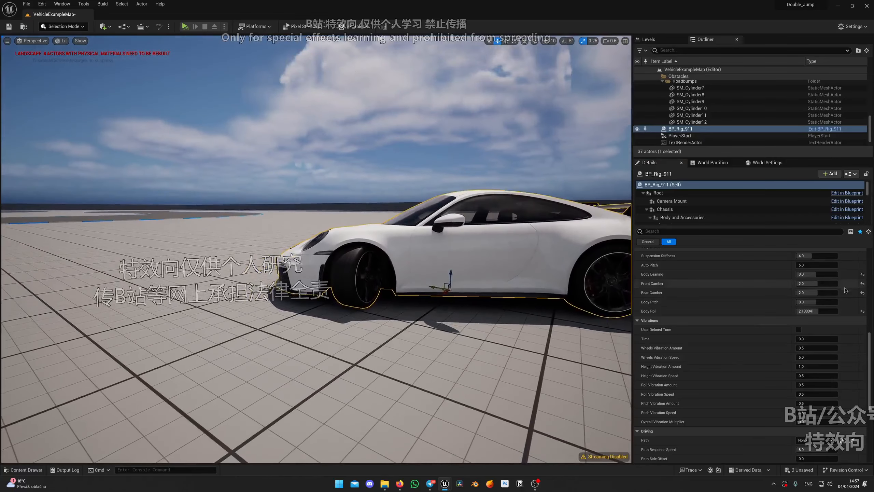
Step: Reset Body Roll and Drift to their default values
{"action": "left_click", "coordinate": [863, 311]}
{"action": "scroll", "coordinate": [865, 345], "scroll_direction": "down", "scroll_amount": 5}
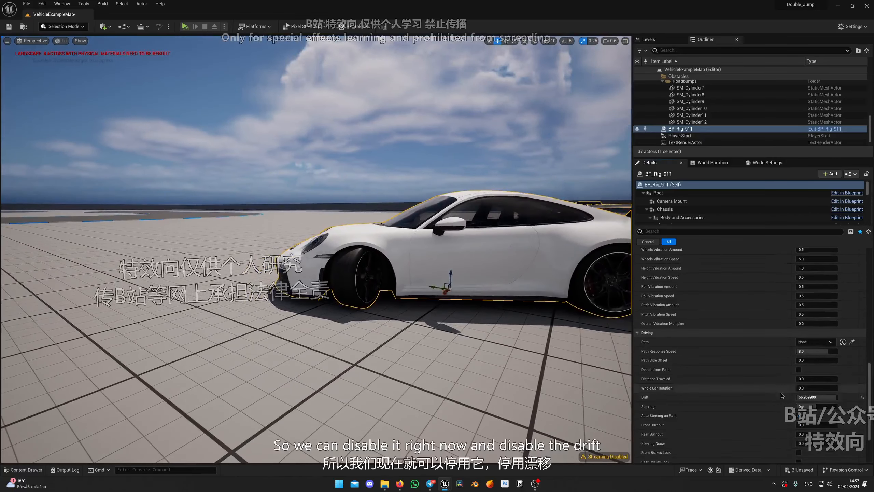
{"action": "left_click", "coordinate": [863, 398]}
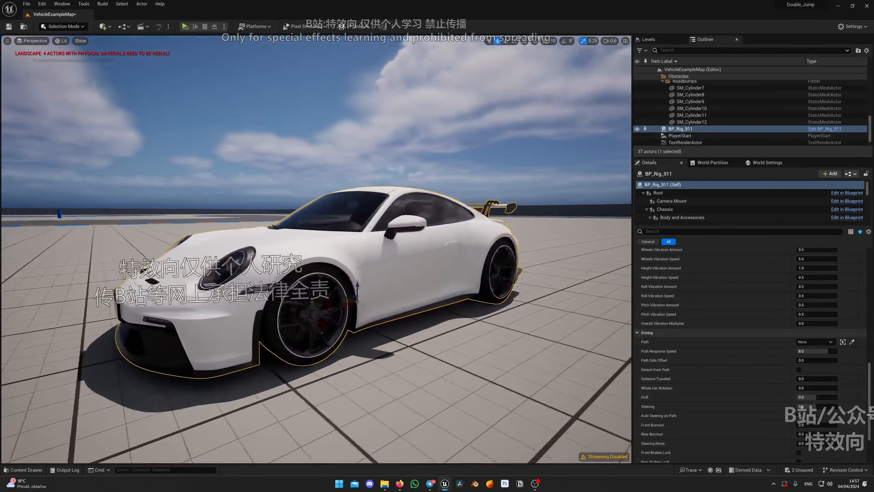
Step: Try an Overall Vibration Multiplier of 1.0 and examine the shake on the front wheel and body
{"action": "scroll", "coordinate": [747, 349], "scroll_direction": "up", "scroll_amount": 2}
{"action": "scroll", "coordinate": [747, 349], "scroll_direction": "up", "scroll_amount": 6}
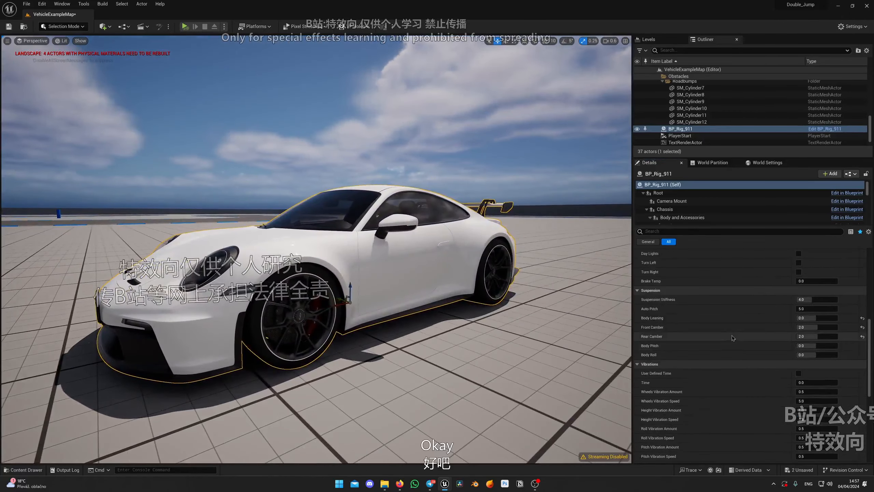
{"action": "scroll", "coordinate": [712, 359], "scroll_direction": "down", "scroll_amount": 2}
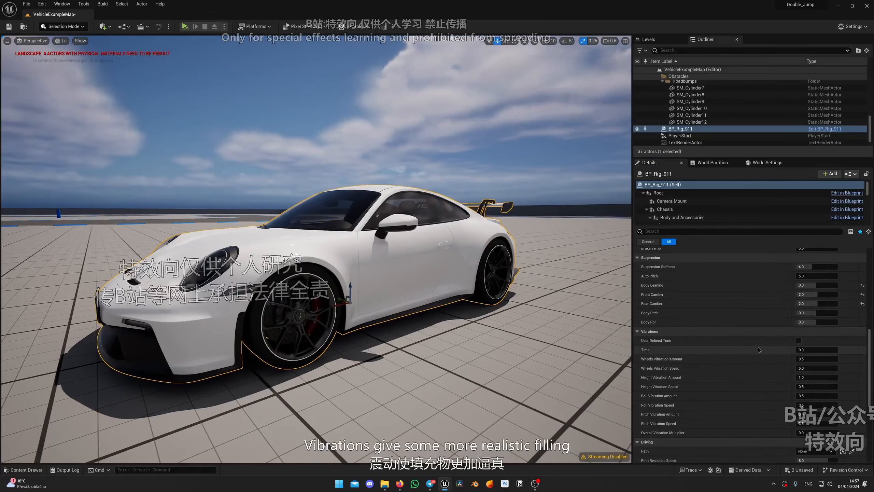
{"action": "right_click_drag", "start_coordinate": [447, 293], "coordinate": [379, 270]}
{"action": "key", "text": "q"}
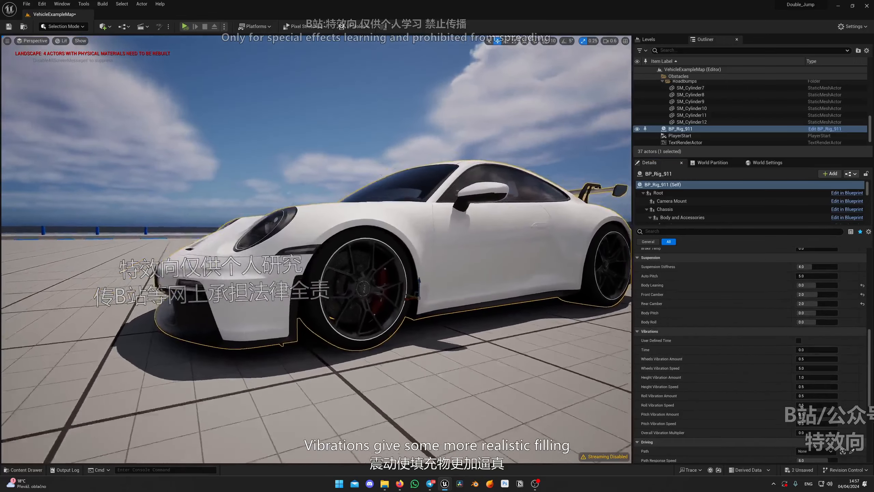
{"action": "key", "text": "e"}
{"action": "right_click_drag", "start_coordinate": [441, 326], "coordinate": [444, 335]}
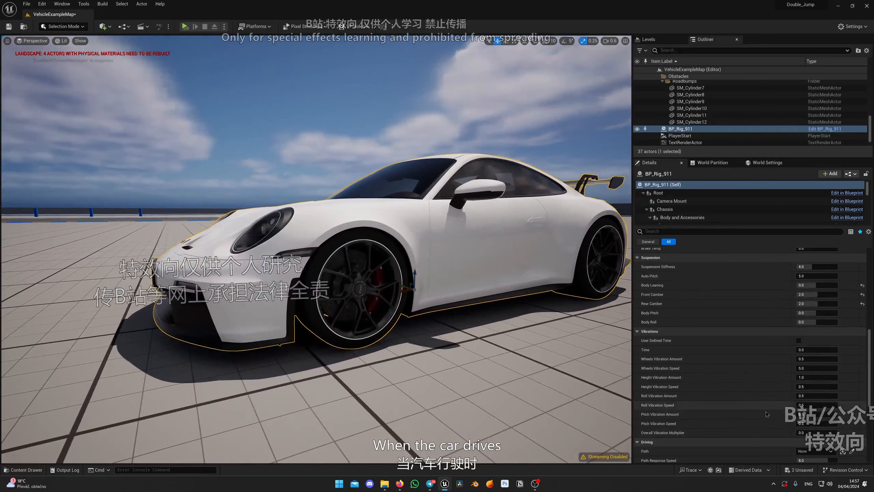
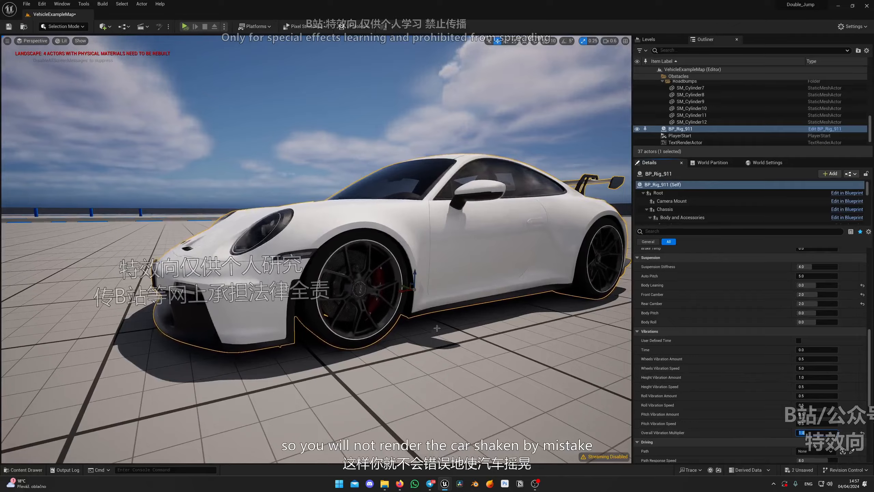
{"action": "left_click_drag", "start_coordinate": [438, 328], "coordinate": [454, 324], "text": "alt"}
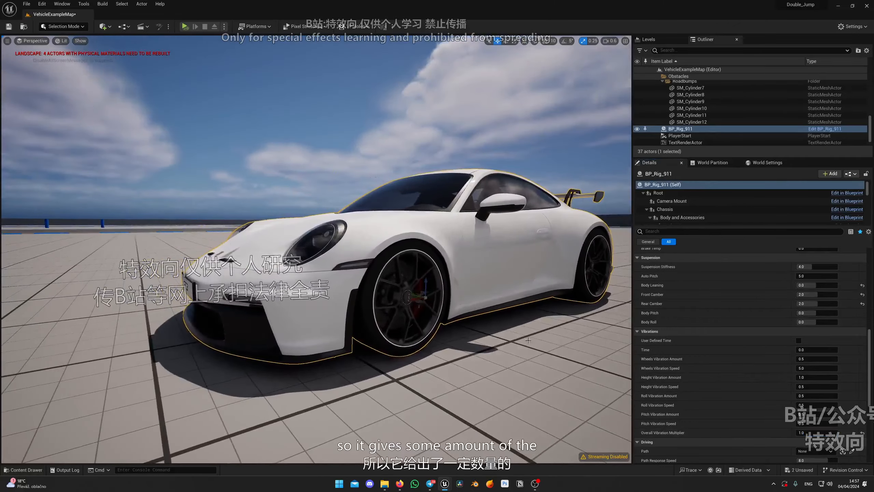
{"action": "right_click_drag", "start_coordinate": [529, 340], "coordinate": [482, 348]}
{"action": "right_click_drag", "start_coordinate": [405, 260], "coordinate": [376, 259]}
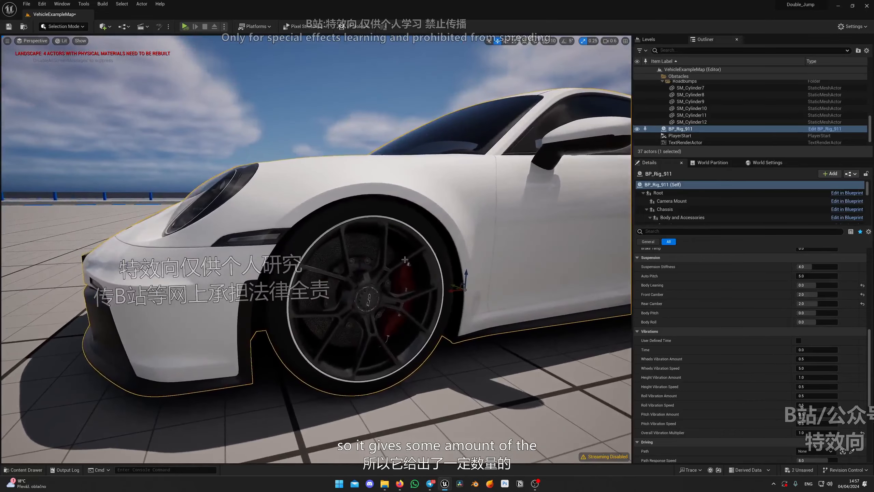
Step: Set the Overall Vibration Multiplier to 2
{"action": "left_click", "coordinate": [826, 442]}
{"action": "left_click", "coordinate": [829, 433]}
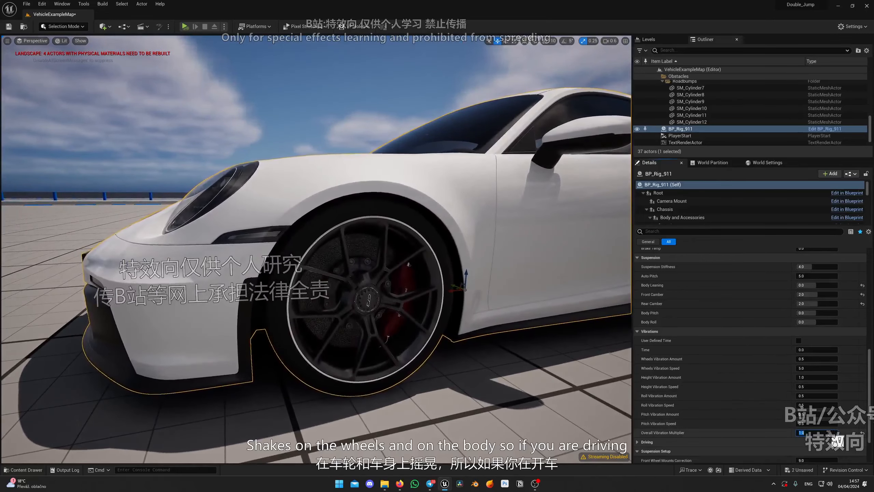
{"action": "type", "text": "2"}
{"action": "key", "text": "Return"}
Step: Examine the stronger body and wheel vibration from the front, the sides and close to the front wheel
{"action": "mouse_move", "coordinate": [438, 275]}
{"action": "right_mouse_down"}
{"action": "mouse_move", "coordinate": [481, 258]}
{"action": "mouse_move", "coordinate": [567, 253]}
{"action": "mouse_move", "coordinate": [441, 259]}
{"action": "right_mouse_up"}
{"action": "scroll", "coordinate": [700, 399], "scroll_direction": "up", "scroll_amount": 5}
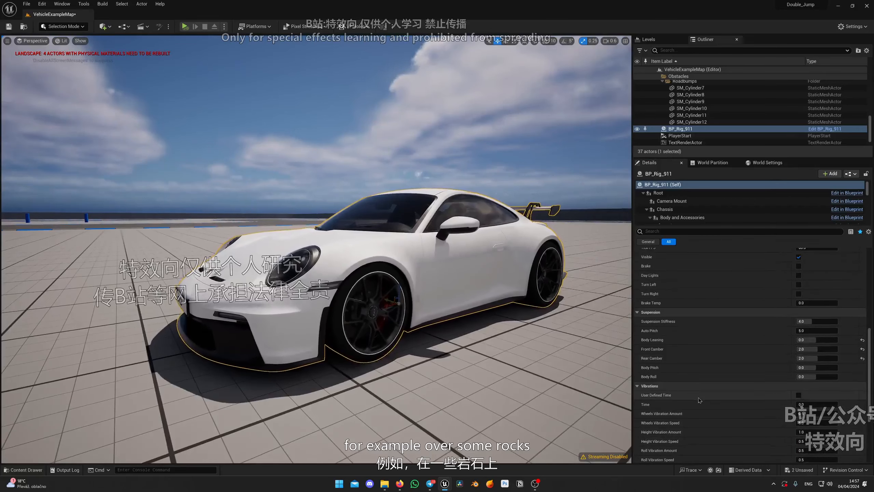
{"action": "scroll", "coordinate": [731, 384], "scroll_direction": "down", "scroll_amount": 4}
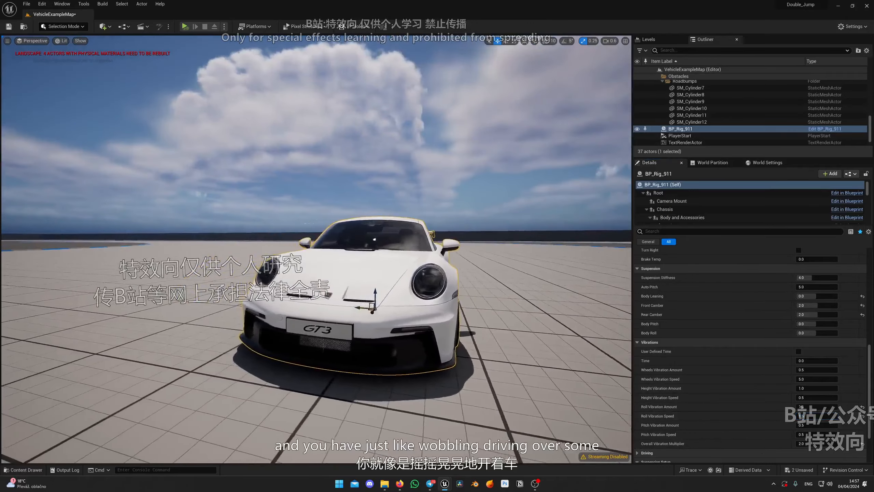
{"action": "right_click_drag", "start_coordinate": [317, 249], "coordinate": [379, 257]}
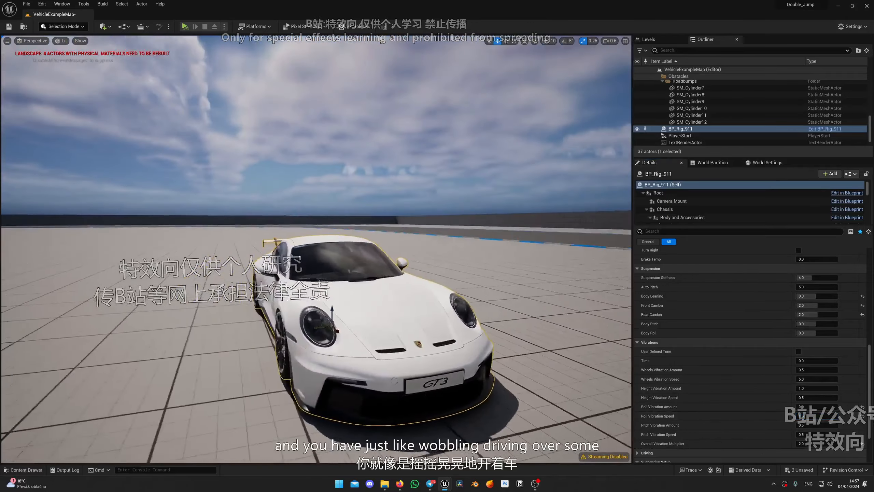
{"action": "right_click_drag", "start_coordinate": [460, 332], "coordinate": [366, 328]}
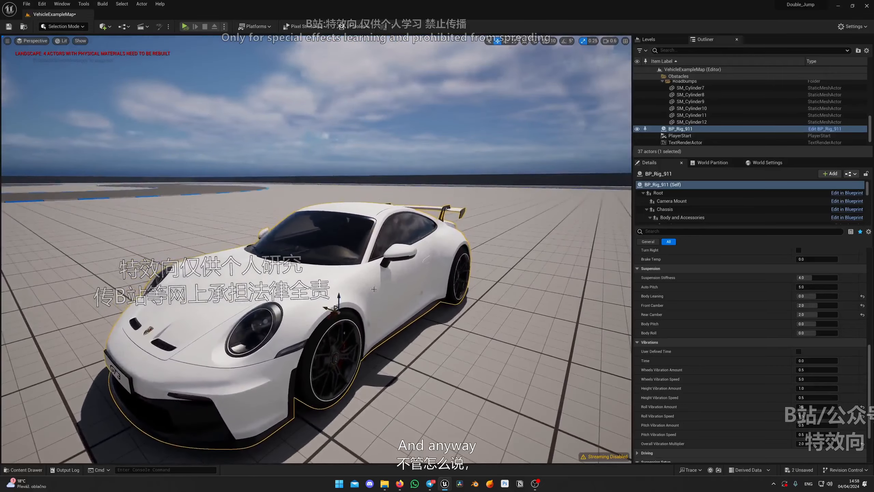
{"action": "right_click_drag", "start_coordinate": [374, 289], "coordinate": [405, 216]}
{"action": "right_click_drag", "start_coordinate": [312, 210], "coordinate": [230, 188]}
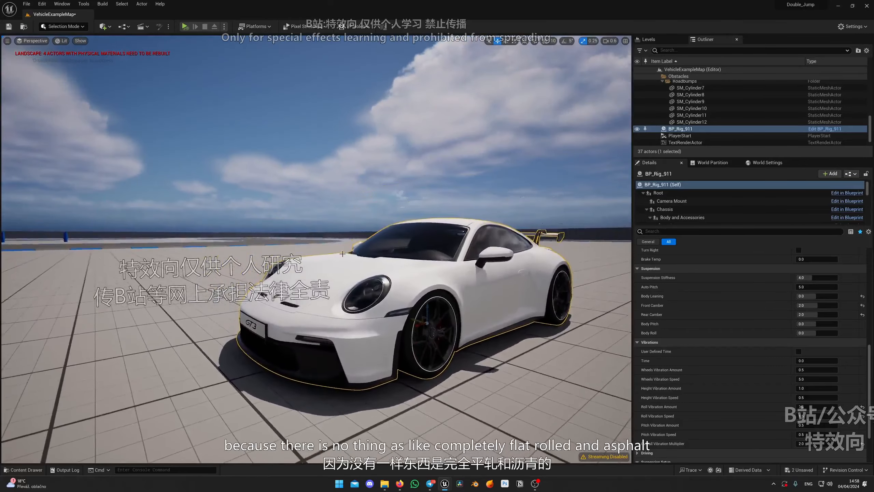
{"action": "right_click_drag", "start_coordinate": [342, 254], "coordinate": [305, 256]}
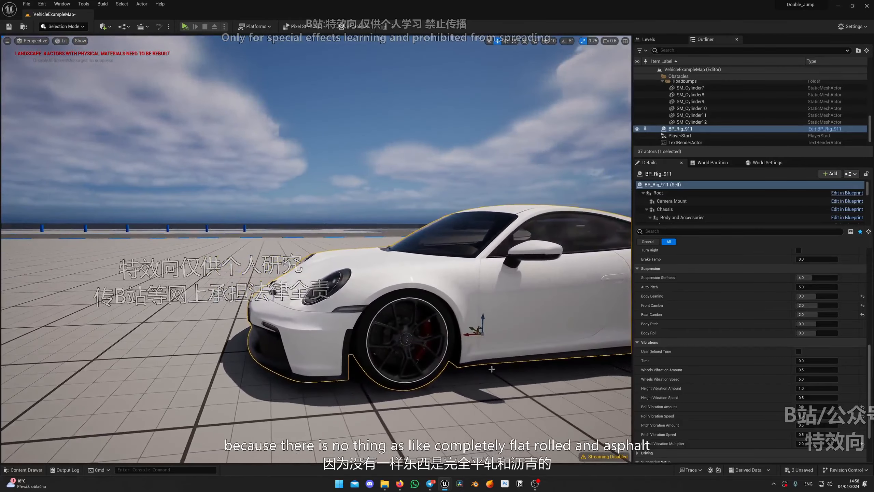
{"action": "key", "text": "f"}
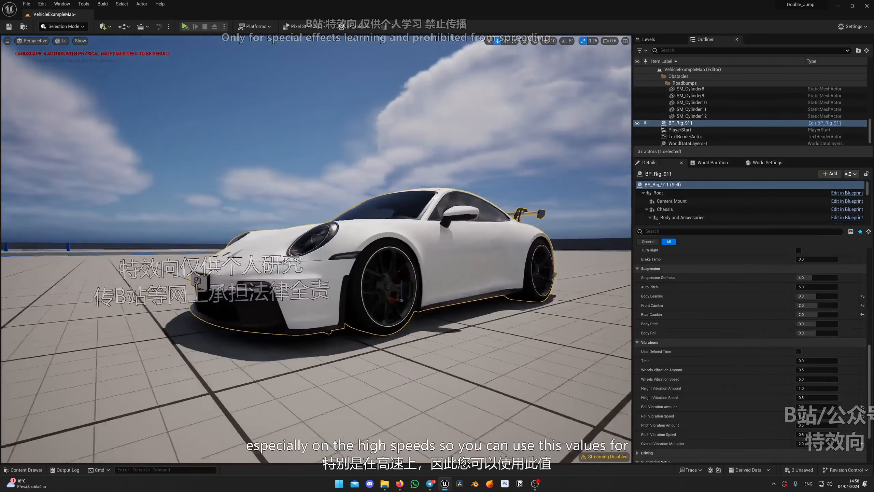
{"action": "key", "text": "w"}
{"action": "right_click_drag", "start_coordinate": [317, 248], "coordinate": [327, 277]}
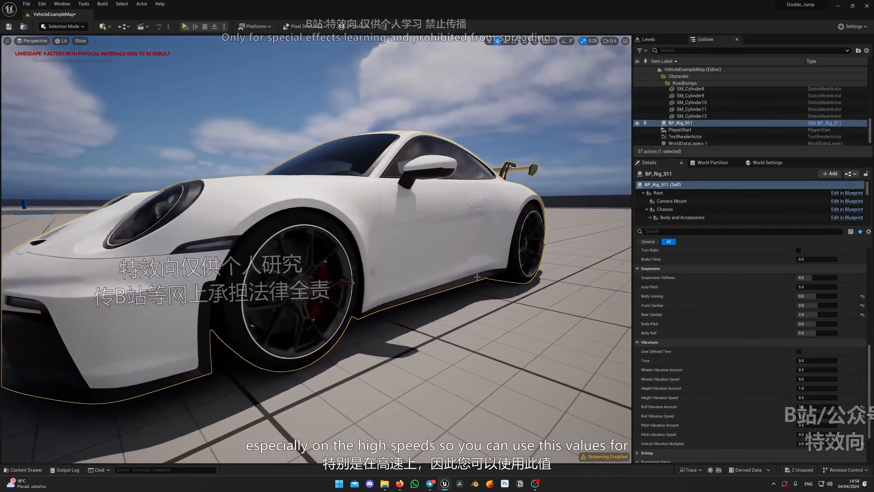
Step: Try a Roll Vibration Amount of 1.0, a Roll Vibration Speed of 1.5 and a Wheels Vibration Speed of 9
{"action": "scroll", "coordinate": [740, 384], "scroll_direction": "down", "scroll_amount": 3}
{"action": "right_click_drag", "start_coordinate": [462, 308], "coordinate": [447, 307]}
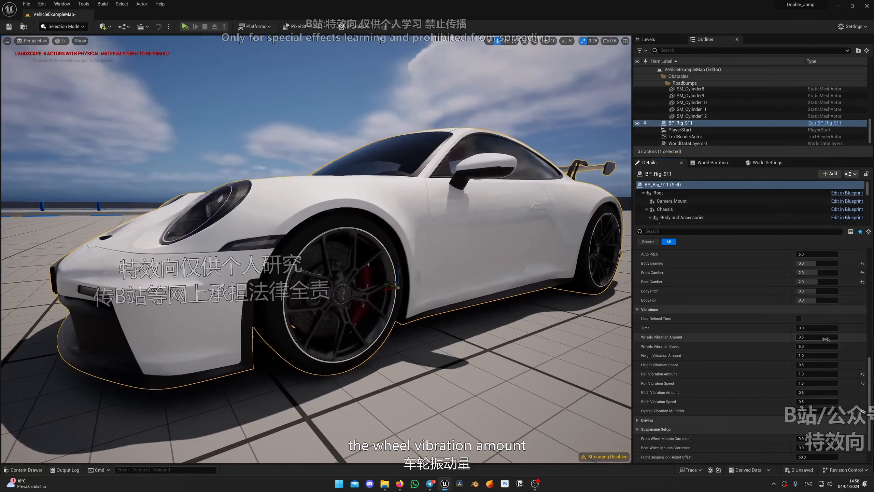
{"action": "left_click", "coordinate": [826, 337]}
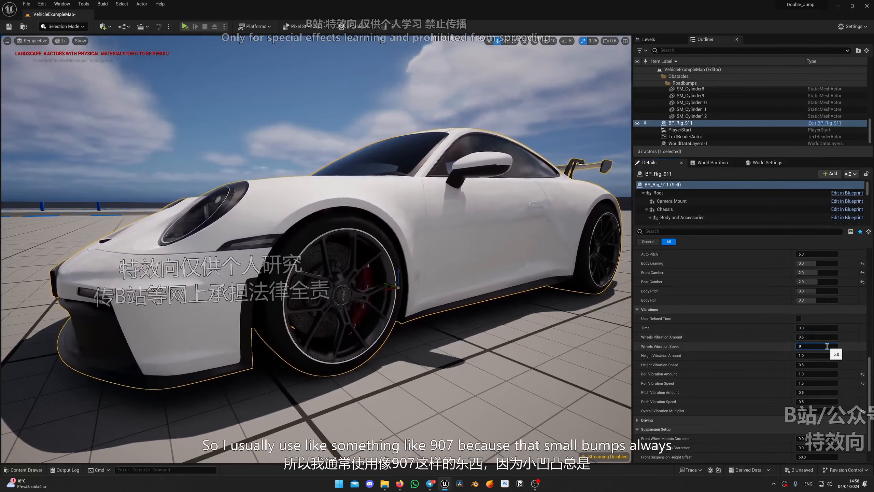
Step: Inspect the faster wheel vibration close up at the front wheel and from farther away
{"action": "right_click_drag", "start_coordinate": [521, 335], "coordinate": [509, 330]}
{"action": "key", "text": "w"}
{"action": "scroll", "coordinate": [521, 335], "scroll_direction": "down", "scroll_amount": 3}
{"action": "key", "text": "q"}
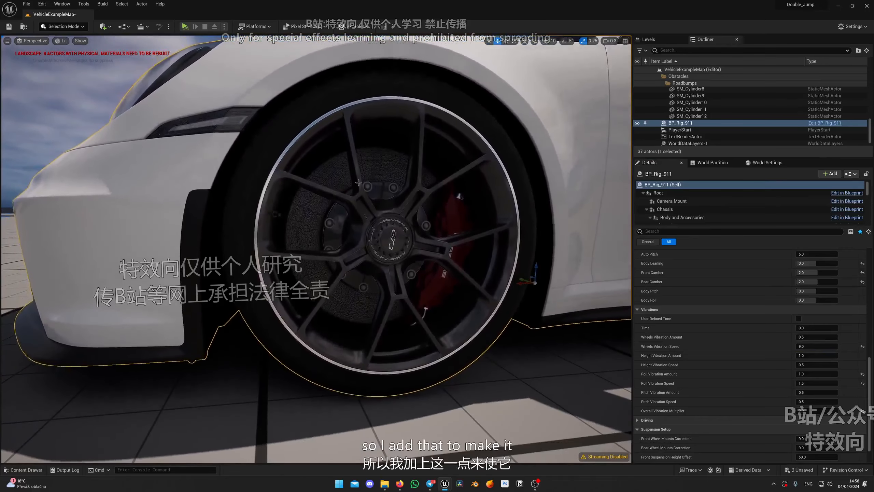
{"action": "key", "text": "a"}
{"action": "right_click_drag", "start_coordinate": [362, 374], "coordinate": [409, 333]}
{"action": "key", "text": "s"}
{"action": "key", "text": "a"}
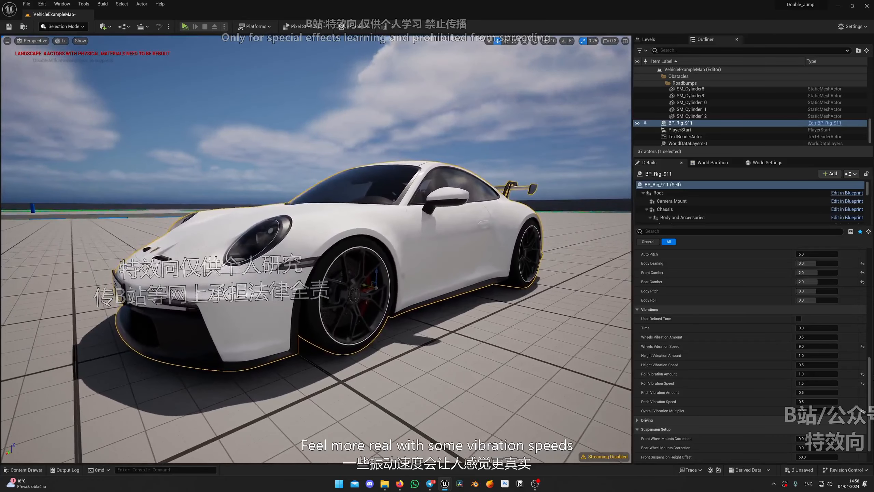
Step: Reset Wheels Vibration Speed, Roll Vibration Amount and Roll Vibration Speed to their defaults
{"action": "left_click", "coordinate": [862, 346]}
{"action": "left_click", "coordinate": [863, 374]}
{"action": "left_click", "coordinate": [863, 383]}
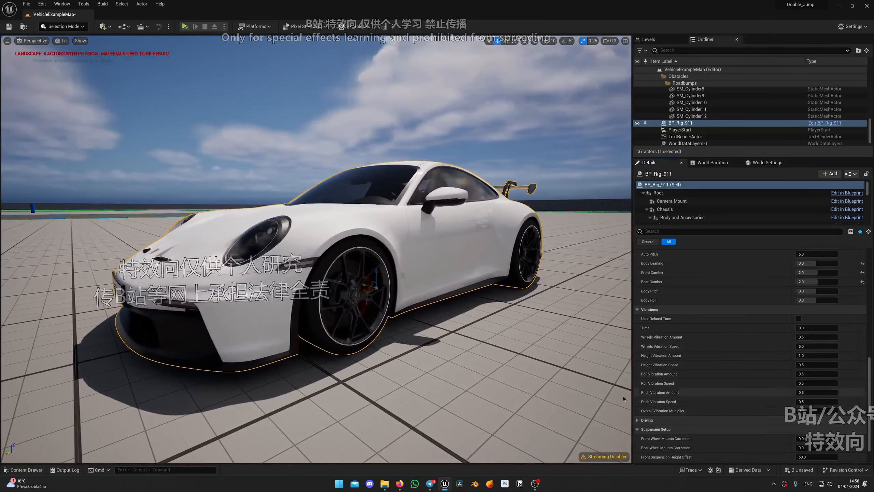
{"action": "right_click_drag", "start_coordinate": [571, 396], "coordinate": [556, 400]}
{"action": "key", "text": "s"}
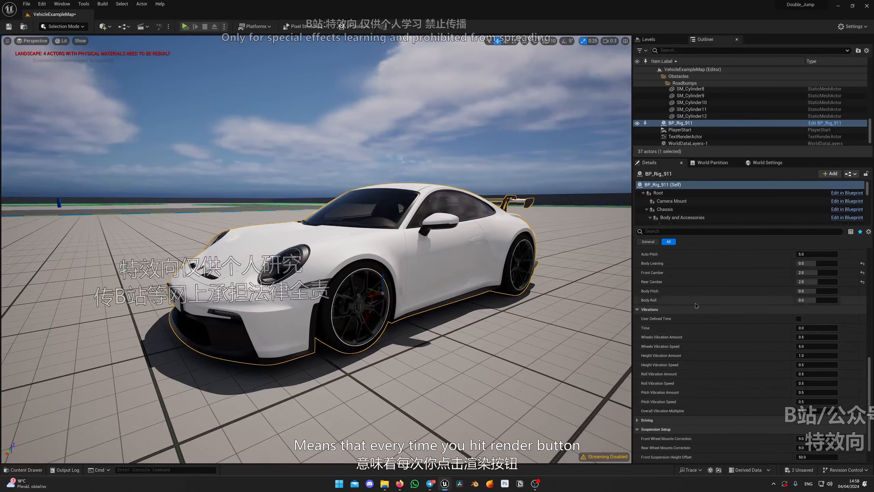
{"action": "key", "text": "s"}
{"action": "right_click_drag", "start_coordinate": [565, 393], "coordinate": [558, 385]}
{"action": "key", "text": "e"}
{"action": "right_click_drag", "start_coordinate": [495, 320], "coordinate": [496, 321]}
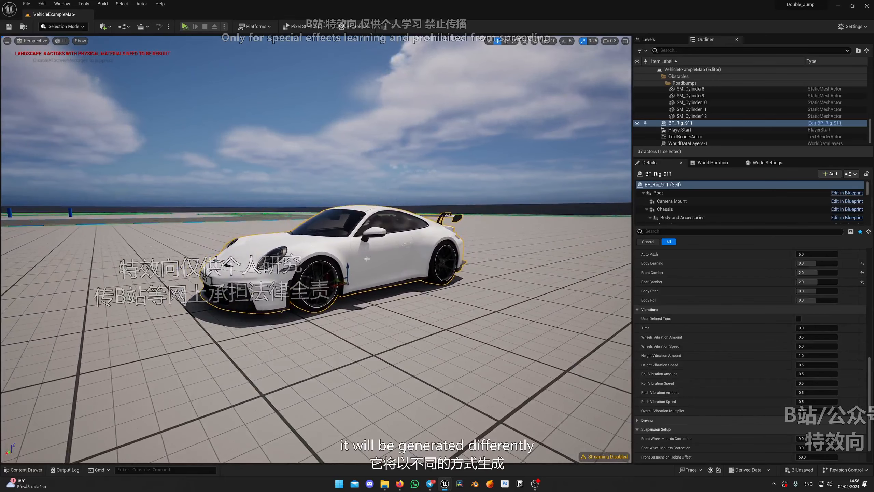
{"action": "right_click_drag", "start_coordinate": [325, 311], "coordinate": [318, 323]}
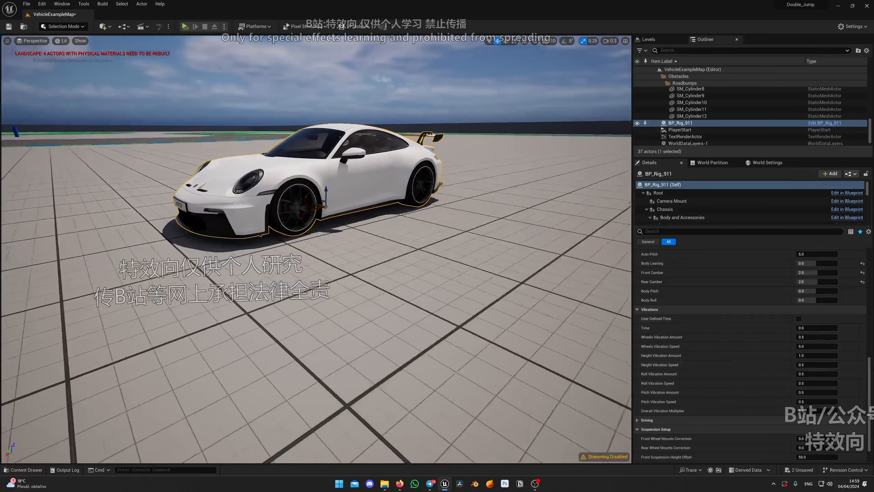
Step: Create a Level Sequence named LS_Vibration in the Blueprints folder and open it in Sequencer
{"action": "left_click", "coordinate": [23, 470]}
{"action": "right_click", "coordinate": [411, 387]}
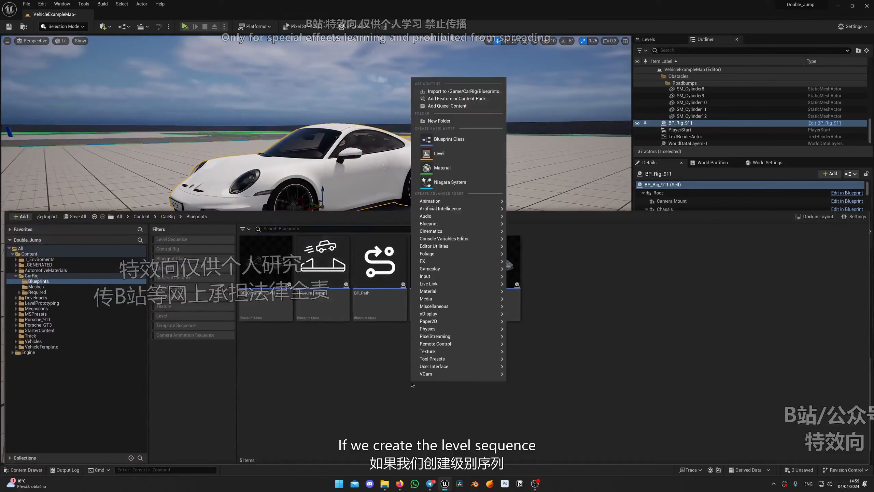
{"action": "mouse_move", "coordinate": [474, 235]}
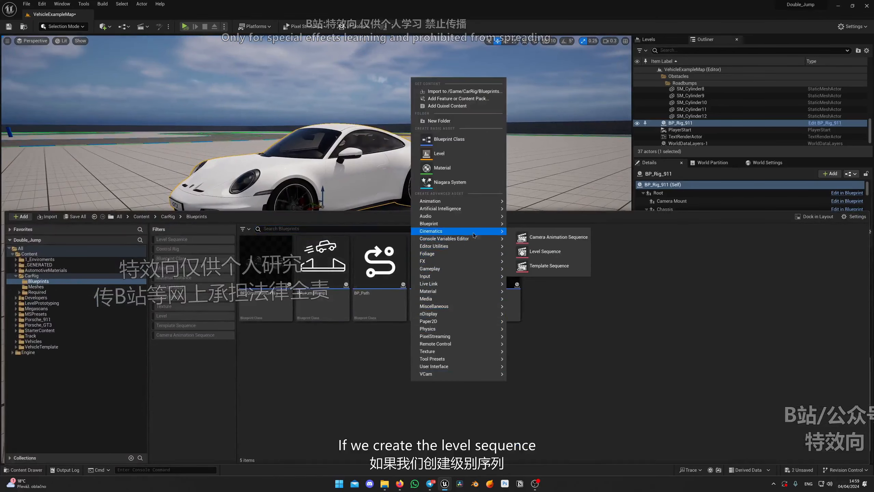
{"action": "left_click", "coordinate": [545, 252]}
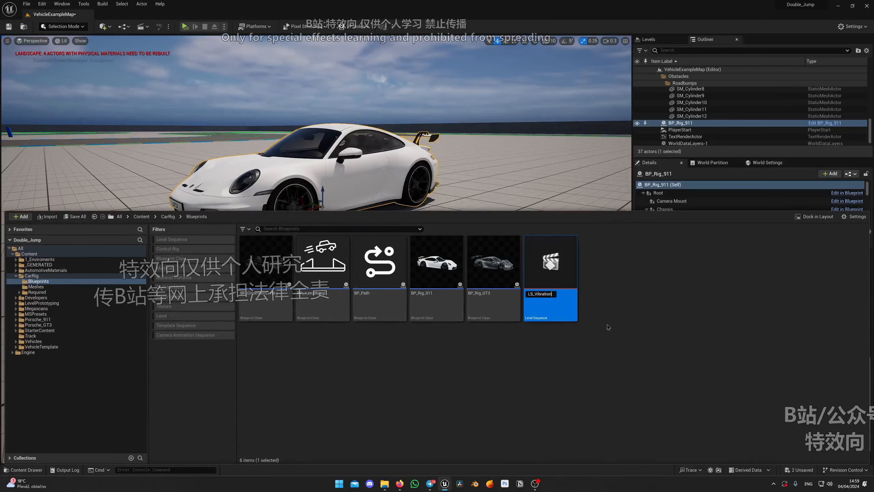
{"action": "double_click", "coordinate": [560, 286]}
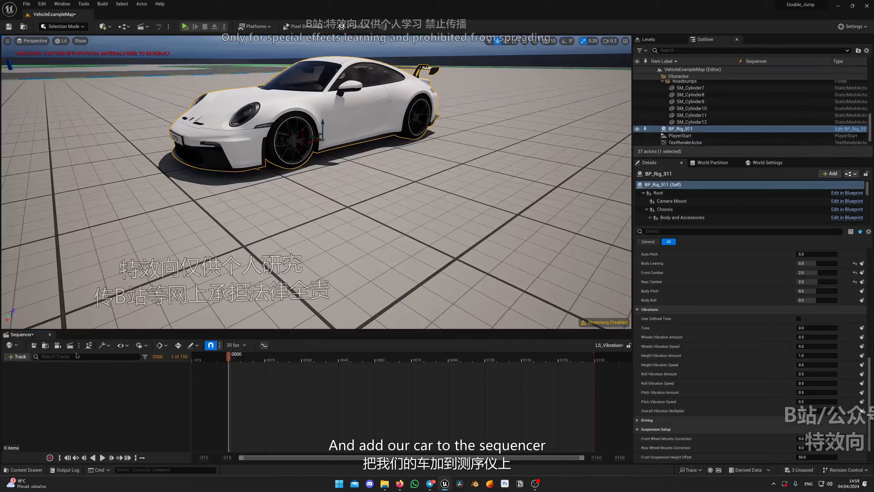
Step: Add the BP_Rig_911 car to the LS_Vibration sequence and give it a Time track
{"action": "left_click", "coordinate": [14, 358]}
{"action": "mouse_move", "coordinate": [51, 236]}
{"action": "left_click", "coordinate": [145, 236]}
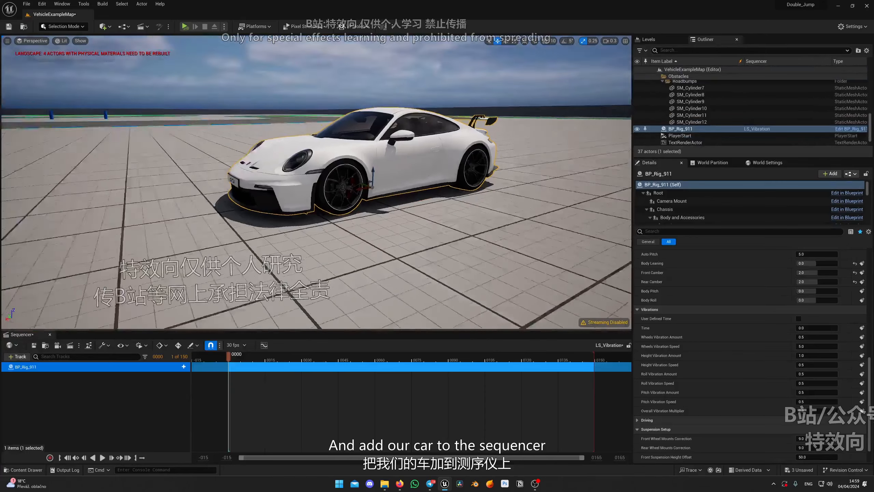
{"action": "left_click", "coordinate": [184, 366]}
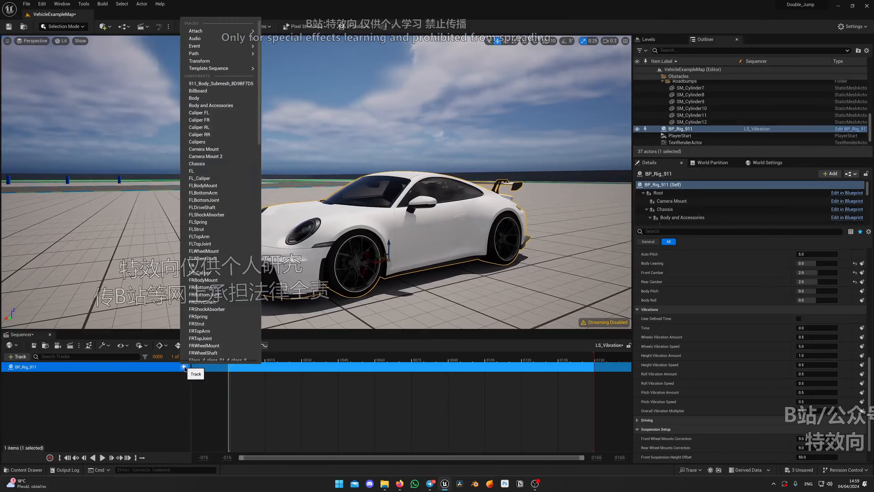
{"action": "type", "text": "time"}
{"action": "left_click", "coordinate": [199, 385]}
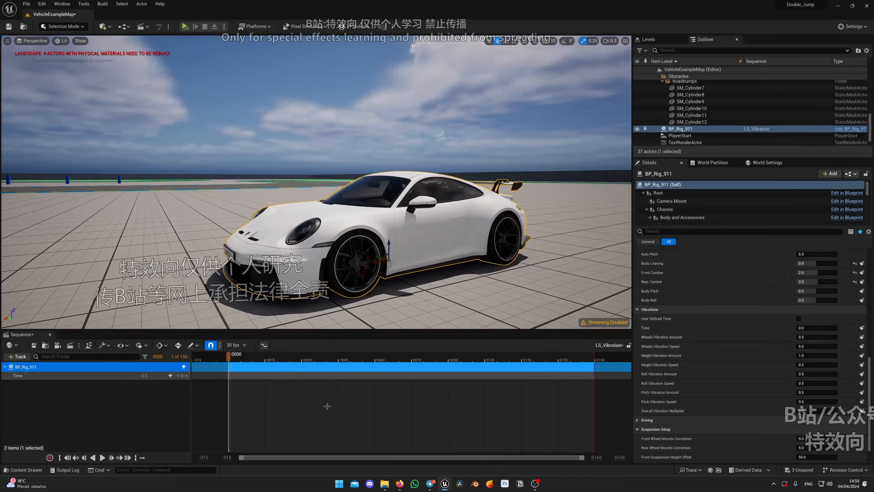
Step: Enable User Defined Time for the rig's vibrations and add a Time keyframe at frame 0
{"action": "left_click", "coordinate": [799, 319]}
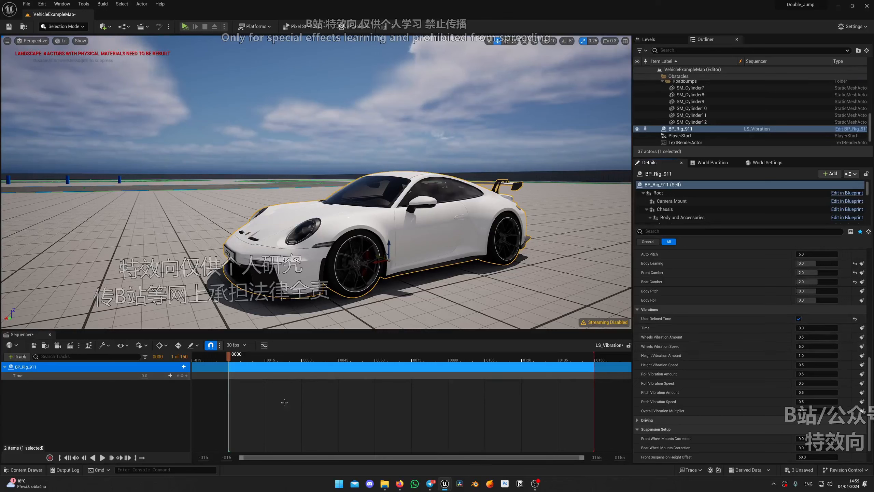
{"action": "left_click", "coordinate": [170, 376]}
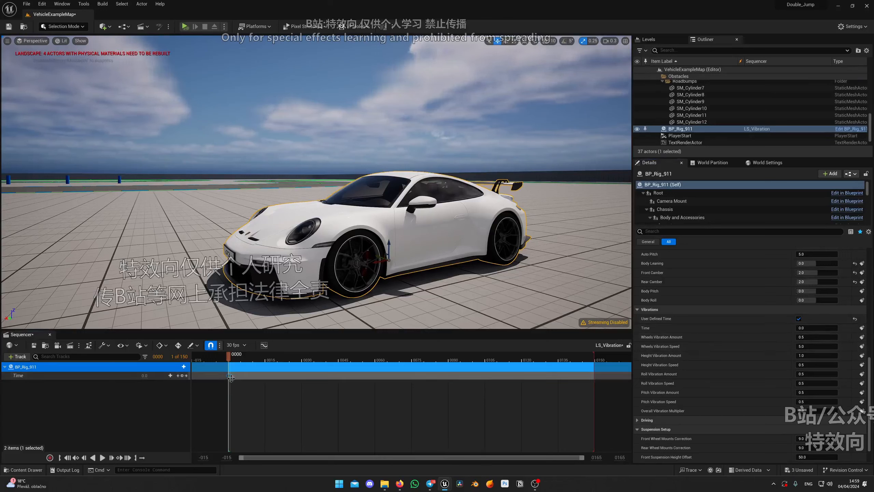
Step: Edit the rig's Overall Vibration Multiplier and move the playhead to about frame 97
{"action": "left_click", "coordinate": [819, 409]}
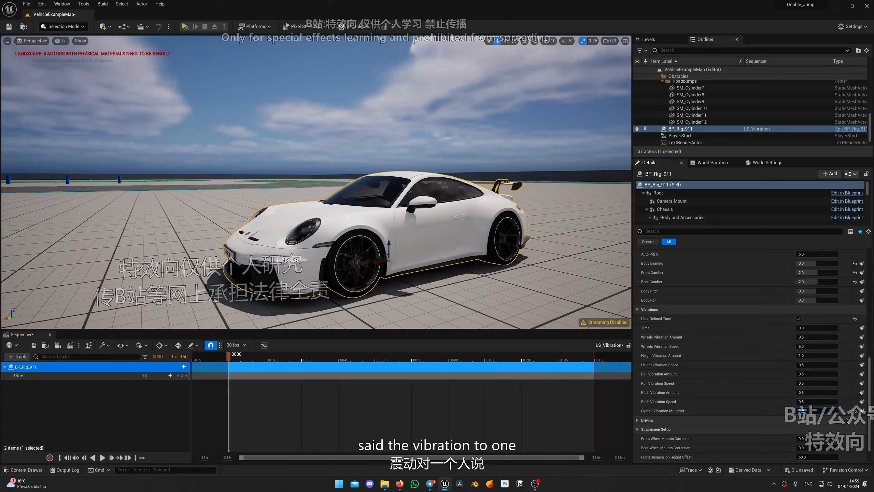
{"action": "left_click_drag", "start_coordinate": [241, 359], "coordinate": [355, 359]}
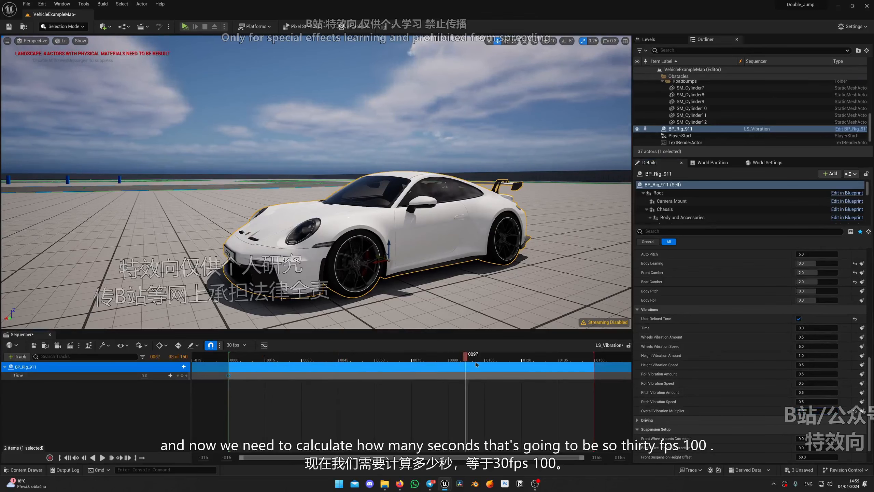